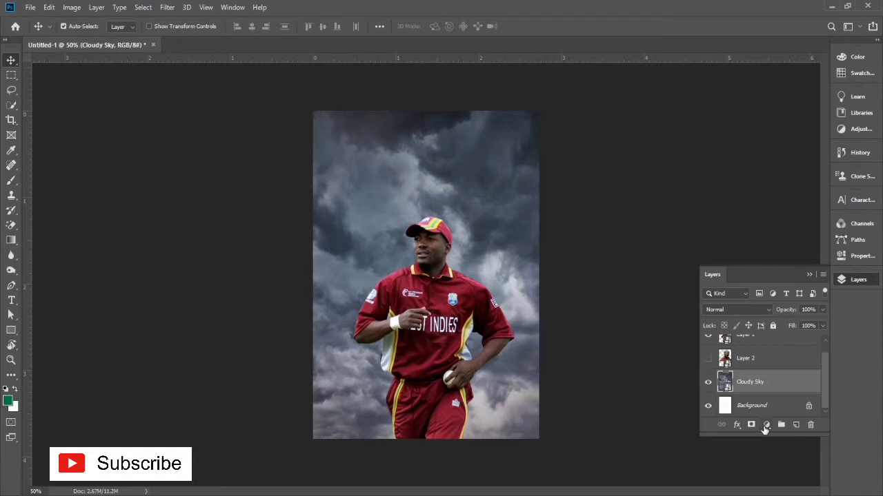
Step: Add a blue (#086295) Solid Color fill layer directly above the Cloudy Sky layer
left_click(766, 423)
left_click(783, 224)
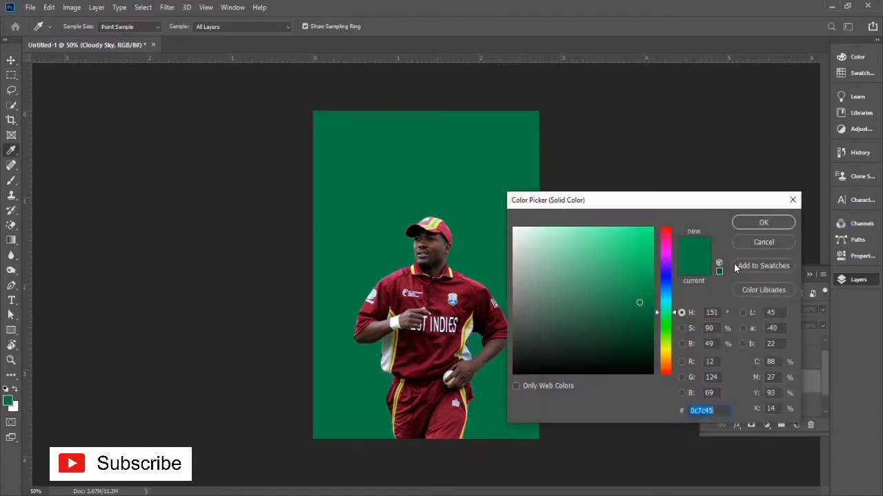
left_click_drag(665, 351, 663, 288)
left_click(646, 288)
left_click(663, 292)
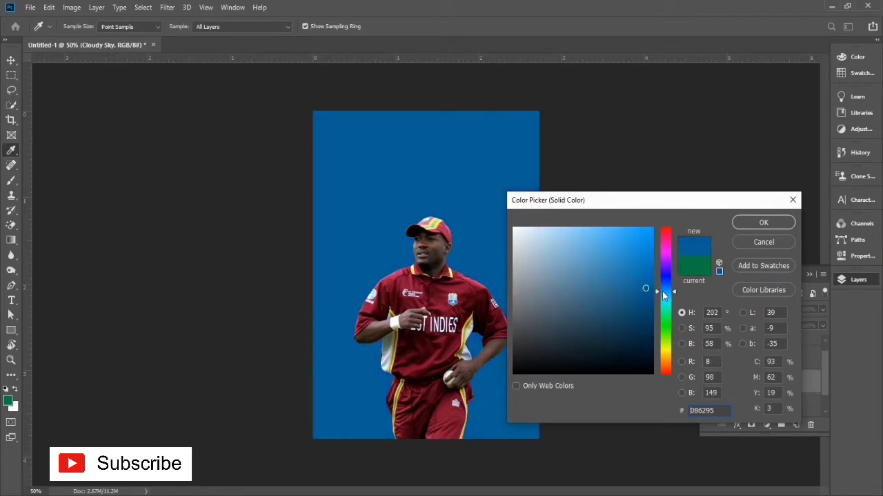
left_click(762, 222)
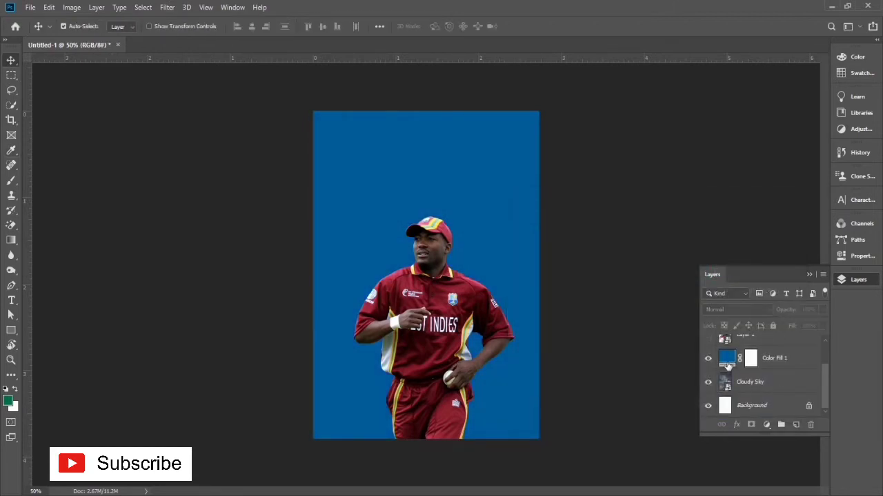
left_click(728, 385)
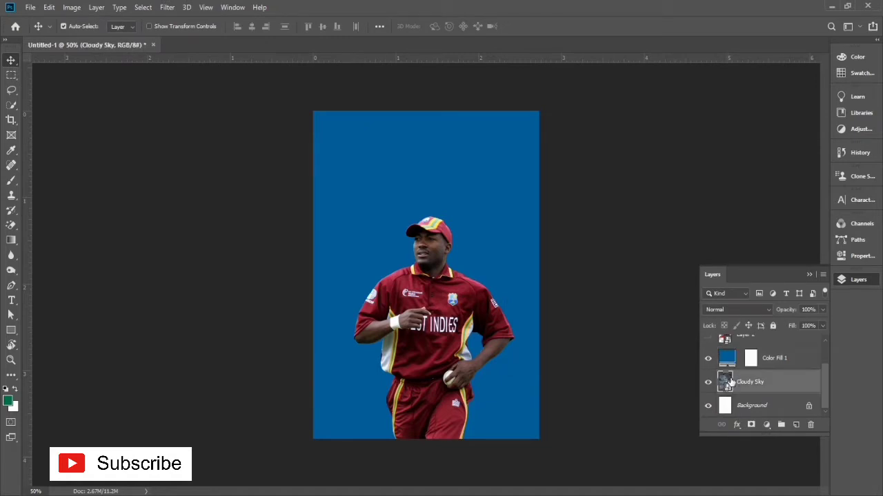
left_click(735, 356)
left_click(732, 388)
left_click(732, 358)
left_click(740, 391)
left_click(728, 363)
left_click(732, 382)
left_click(738, 366)
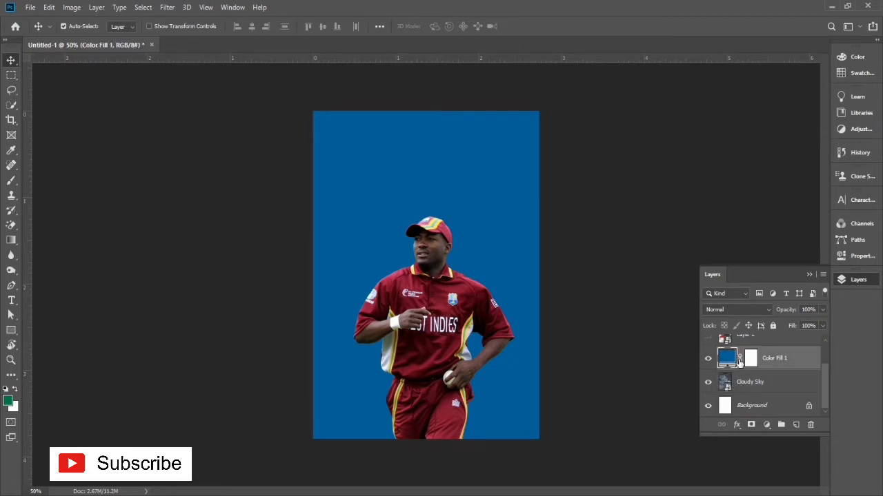
left_click(727, 387)
left_click(725, 357)
left_click(729, 387)
left_click(736, 356)
left_click(731, 382)
left_click(732, 362)
double_click(732, 383)
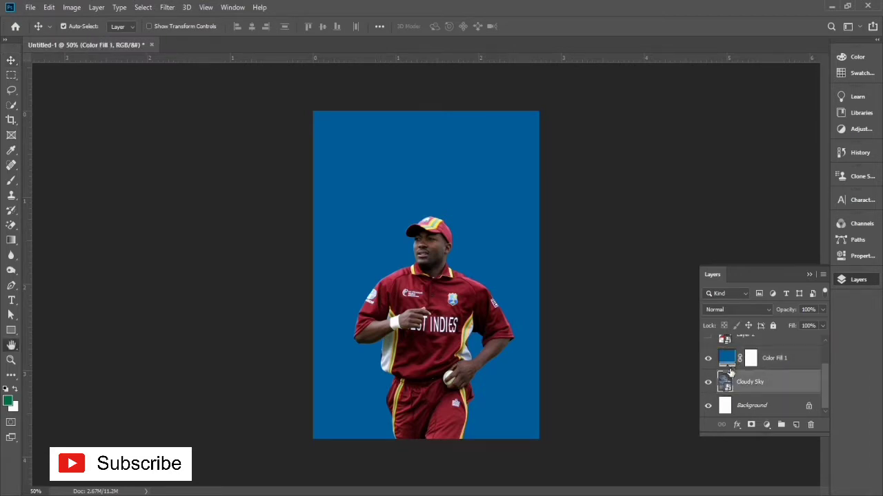
left_click(819, 213)
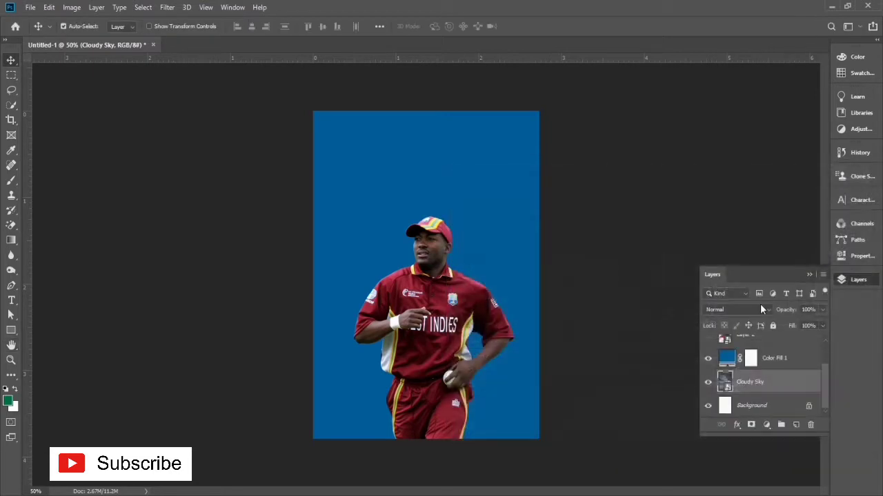
Step: Place the blue fill layer beneath Cloudy Sky and set Cloudy Sky's blending mode to Multiply
left_click_drag(730, 362, 724, 386)
double_click(734, 364)
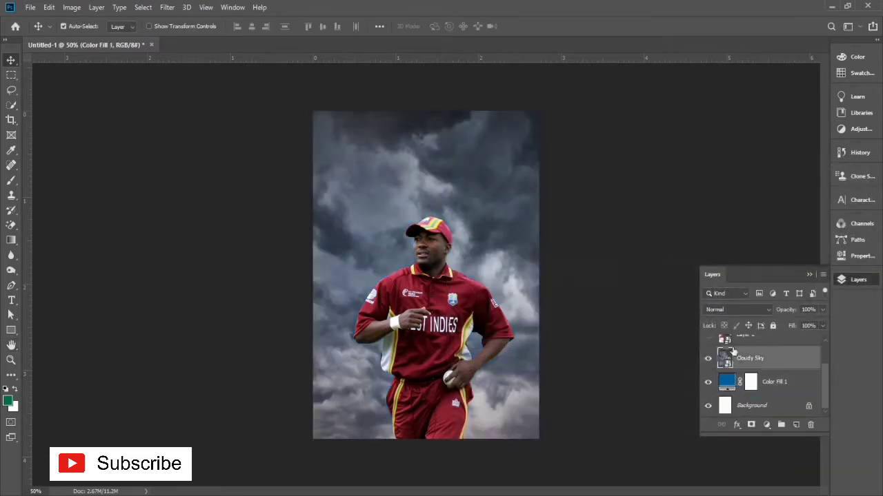
left_click(825, 220)
left_click(717, 309)
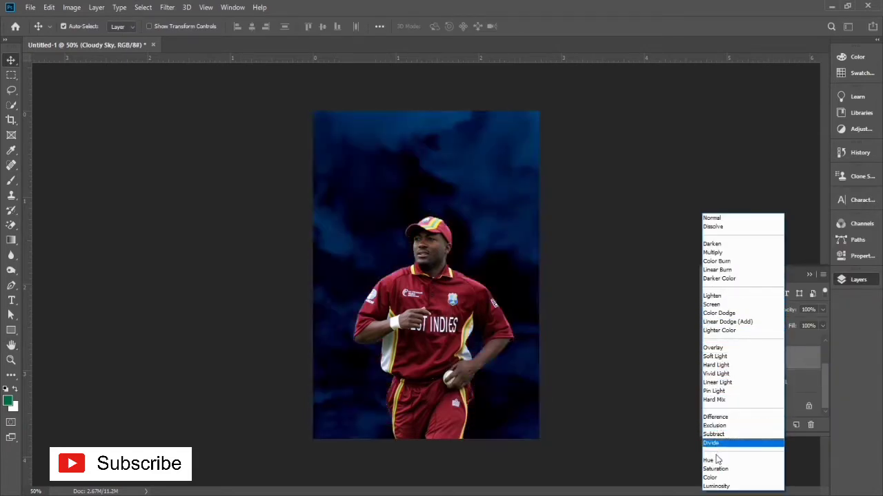
left_click(720, 253)
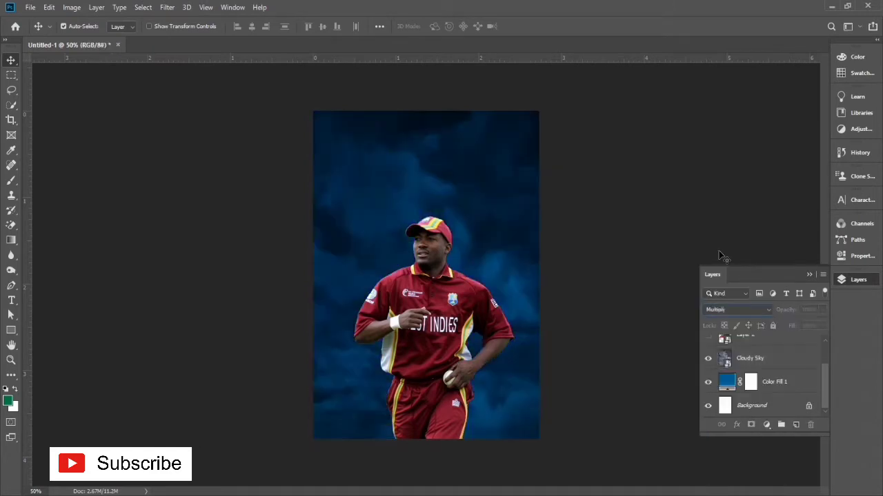
Step: Try a bright pinkish red for the fill layer, starting from a color sampled on the player's jersey
double_click(726, 384)
left_click(459, 330)
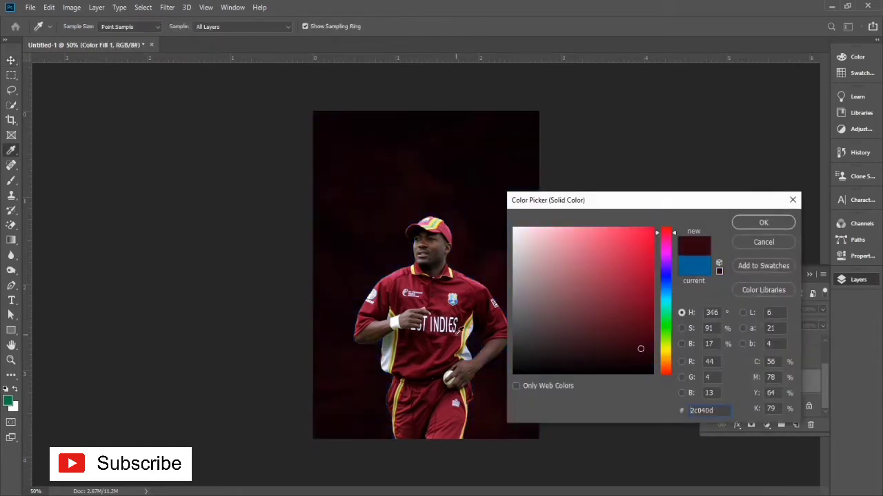
left_click_drag(443, 344, 449, 308)
mouse_move(613, 245)
left_mouse_down()
mouse_move(642, 233)
mouse_move(614, 255)
mouse_move(608, 229)
left_mouse_up()
left_click(617, 238)
left_click(744, 224)
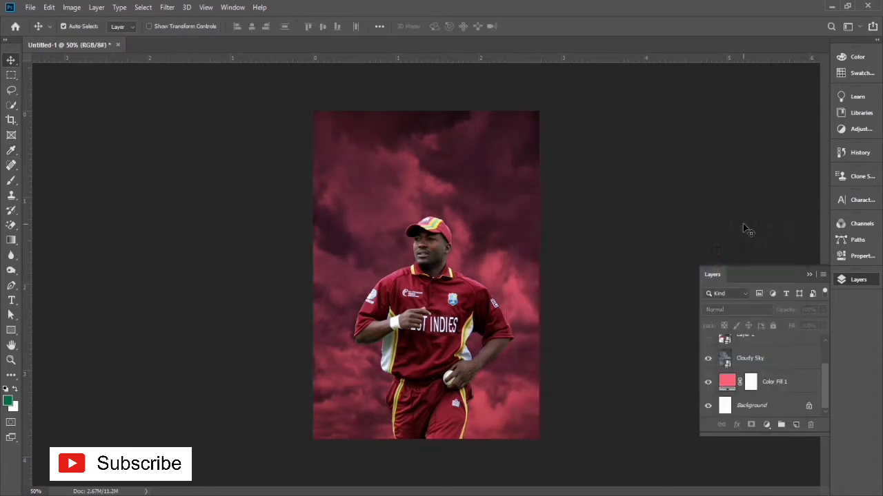
Step: Preview other blending modes on the Cloudy Sky layer and choose Multiply again
left_click(717, 384)
left_click(739, 358)
left_click(733, 310)
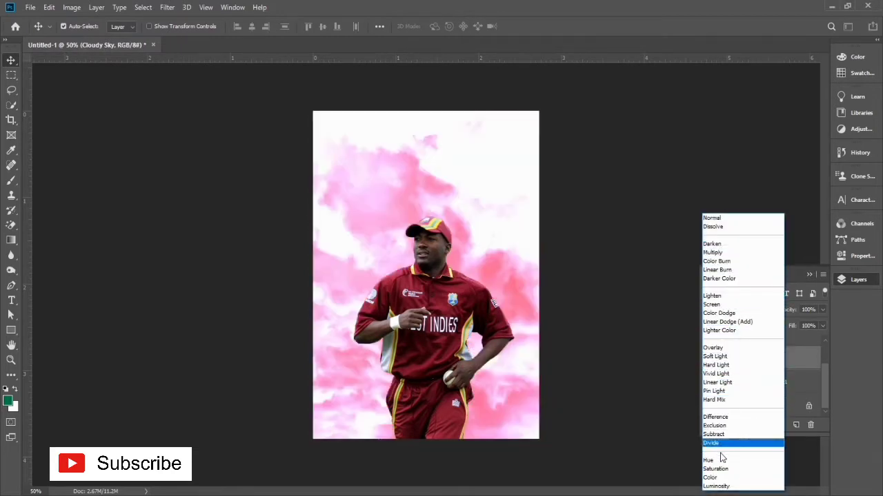
left_click(717, 253)
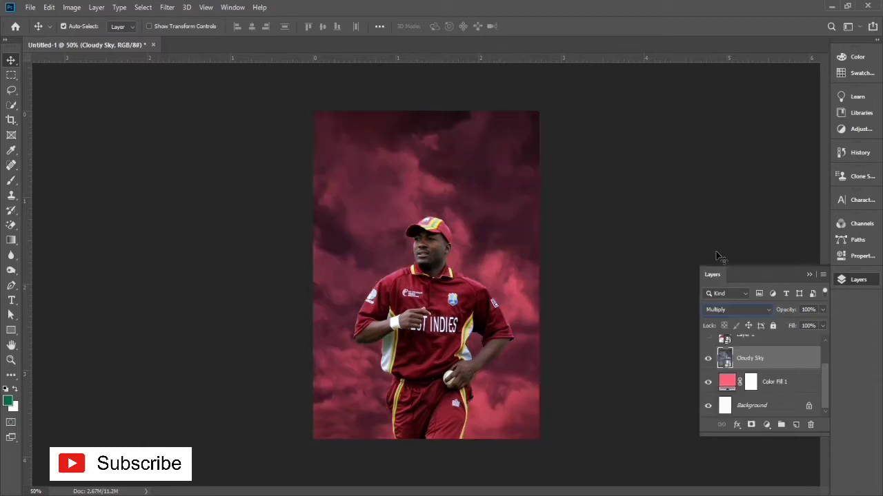
Step: Compare pale pink, red and blue tints for the fill layer and apply a light blue with hue 206
double_click(726, 387)
left_click(529, 229)
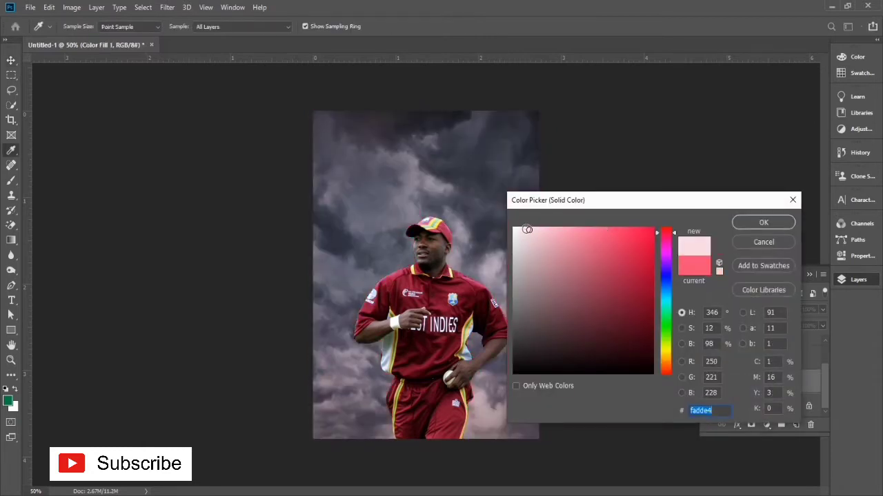
left_click_drag(529, 229, 561, 228)
mouse_move(661, 300)
left_mouse_down()
mouse_move(664, 290)
mouse_move(660, 300)
left_mouse_up()
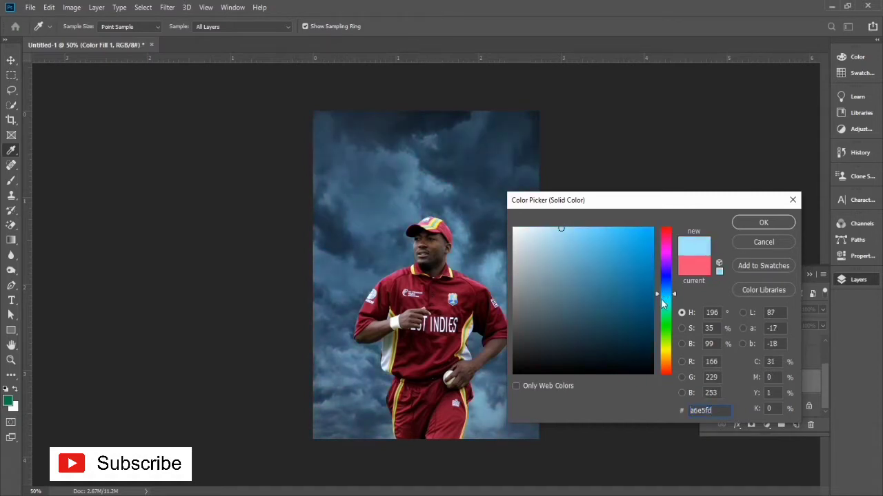
left_click_drag(537, 232, 535, 231)
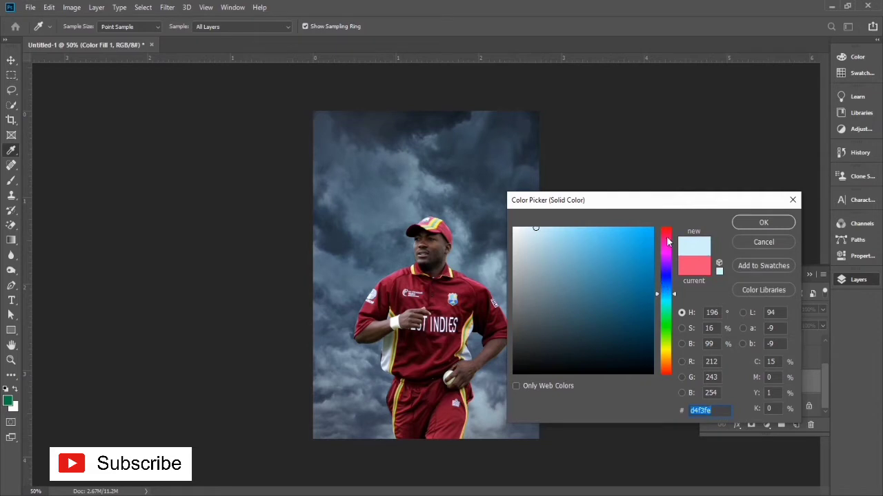
left_click_drag(667, 241, 668, 233)
mouse_move(615, 231)
left_mouse_down()
mouse_move(648, 231)
mouse_move(603, 229)
left_mouse_up()
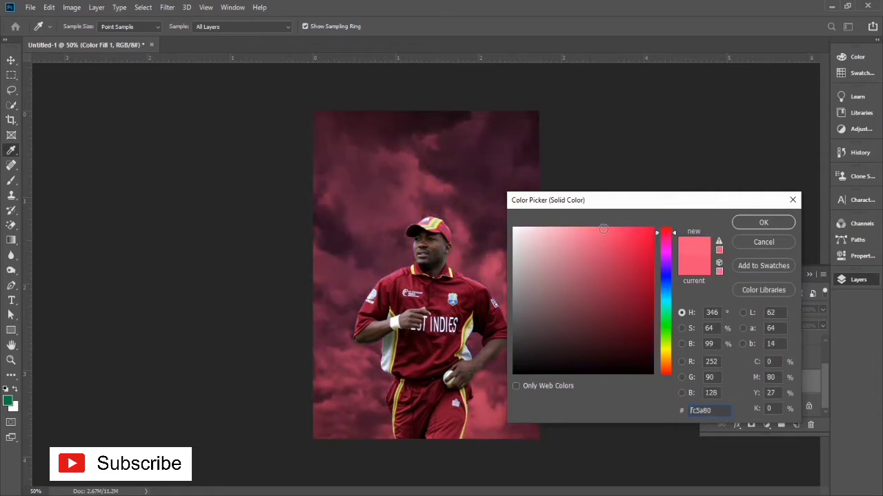
left_click(576, 229)
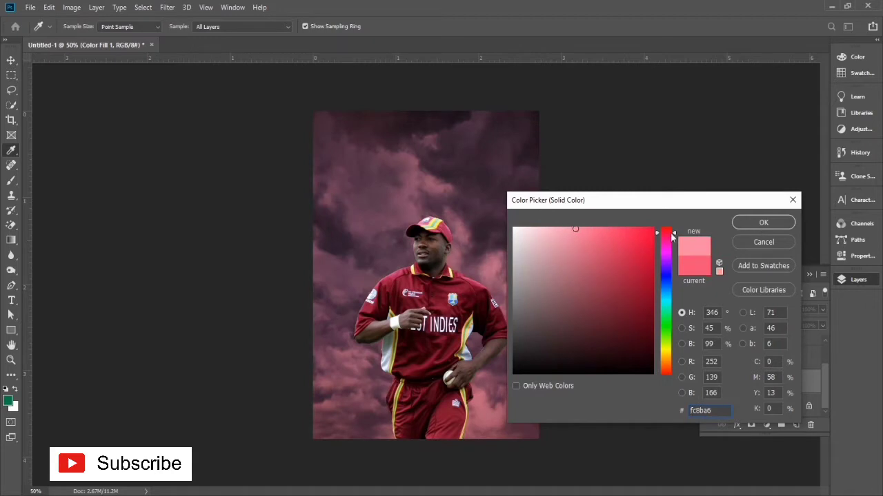
left_click(535, 230)
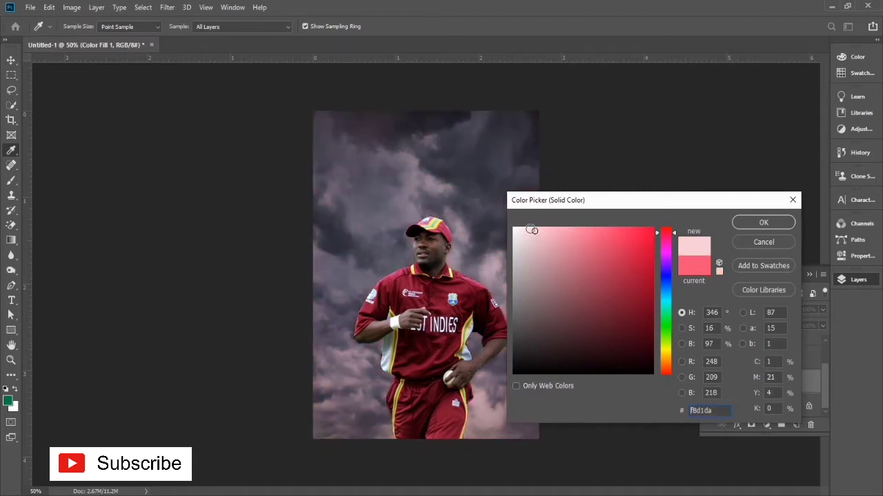
left_click_drag(665, 297, 666, 295)
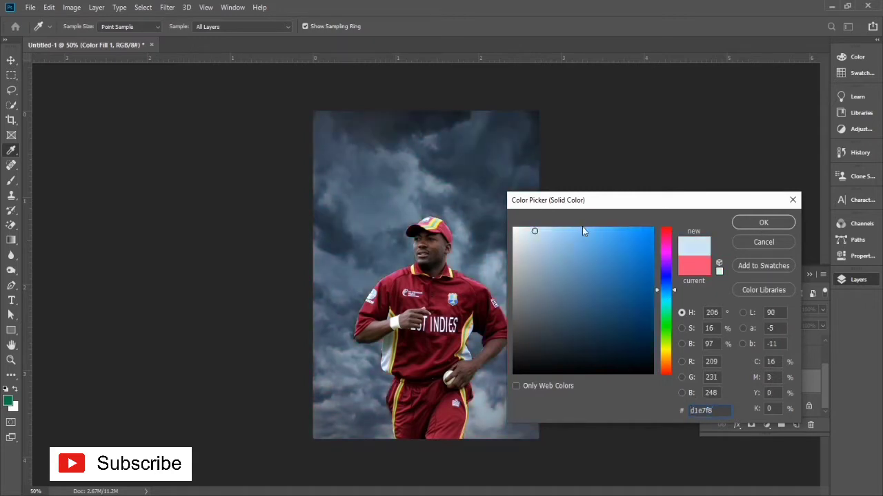
left_click_drag(582, 231, 565, 230)
left_click(759, 223)
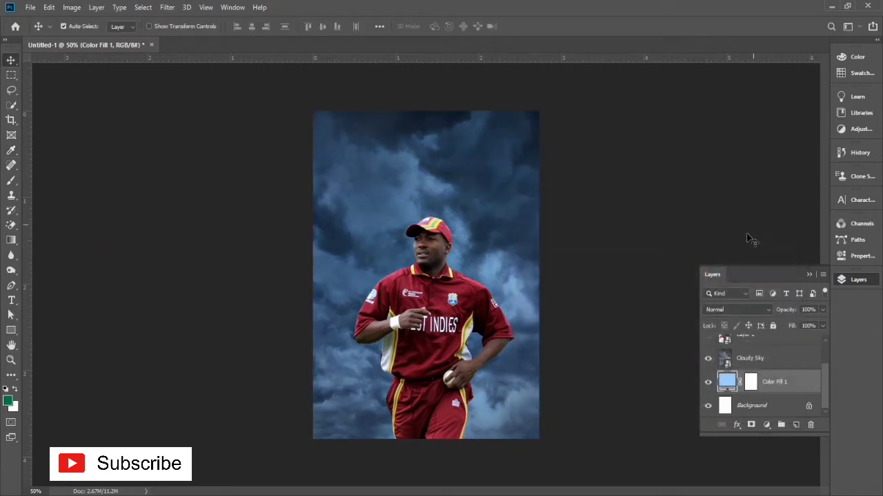
left_click(709, 339)
left_click(708, 339)
Step: Open the visible cricketer layer, Layer 1, in the Camera Raw filter with his upper body in view
left_click(468, 334)
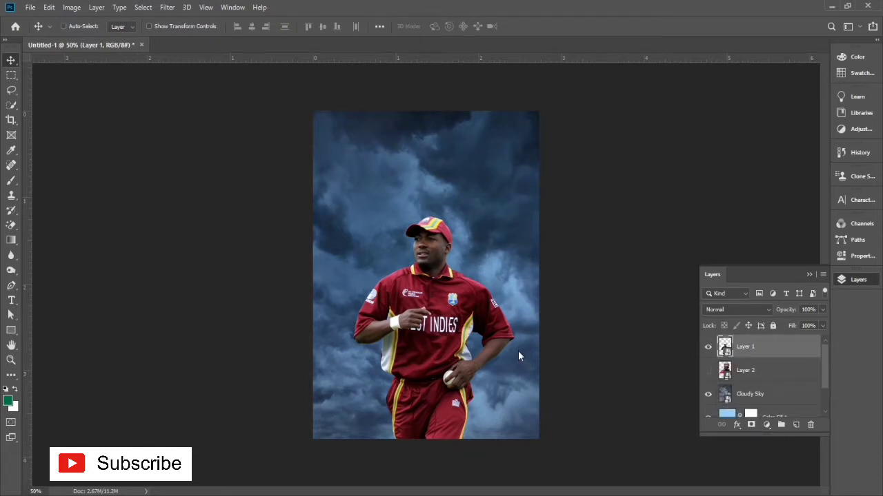
key("ctrl+shift+a")
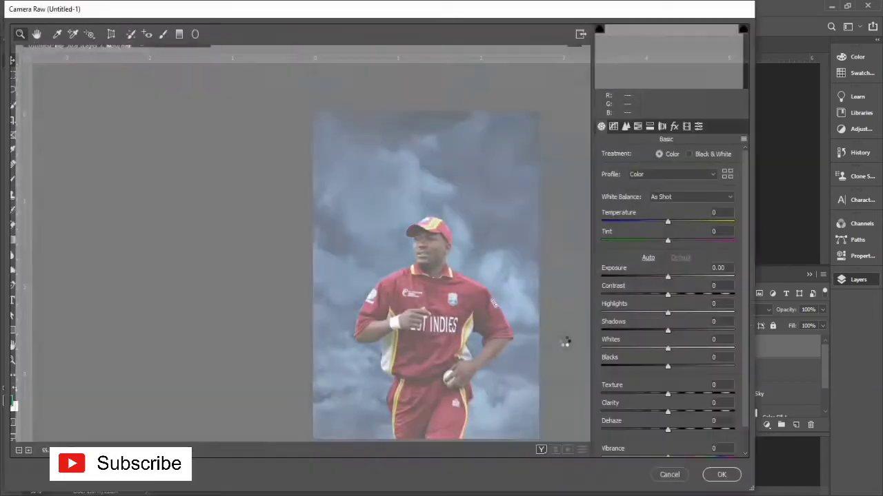
left_click(320, 251)
left_click(319, 251)
left_click(320, 251)
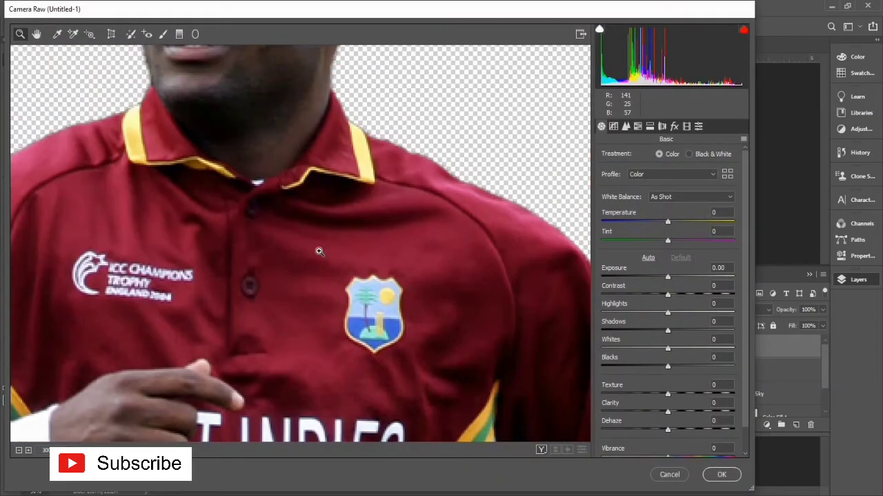
right_click(324, 249)
left_click(361, 239)
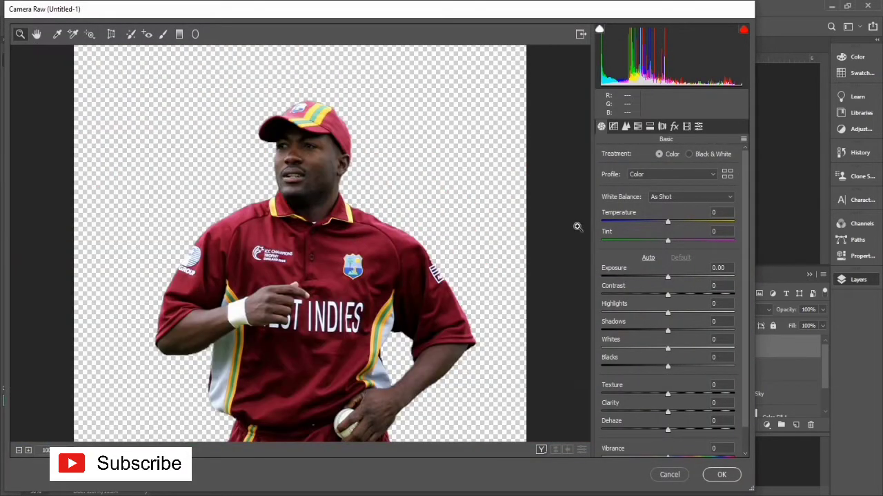
Step: Set the cricketer's exposure to +0.85, contrast to +22, highlights to +32, texture to +64 and clarity to +9
left_click_drag(668, 277, 689, 315)
scroll(691, 342, "down", 1)
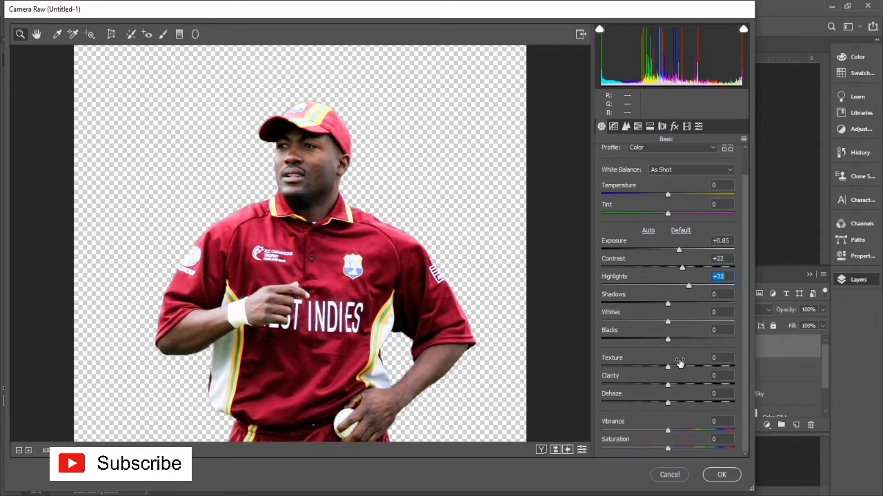
left_click_drag(688, 365, 674, 386)
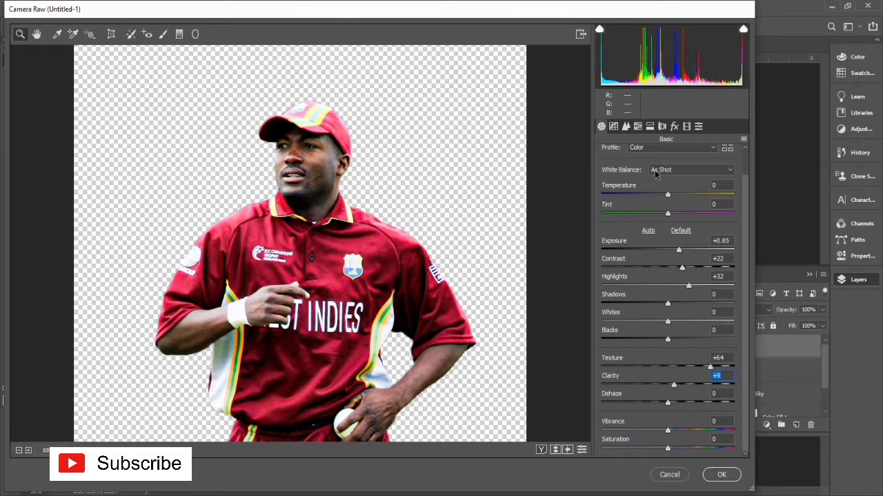
Step: Raise the parametric tone curve's highlights to +23 and lights to +21
left_click(613, 127)
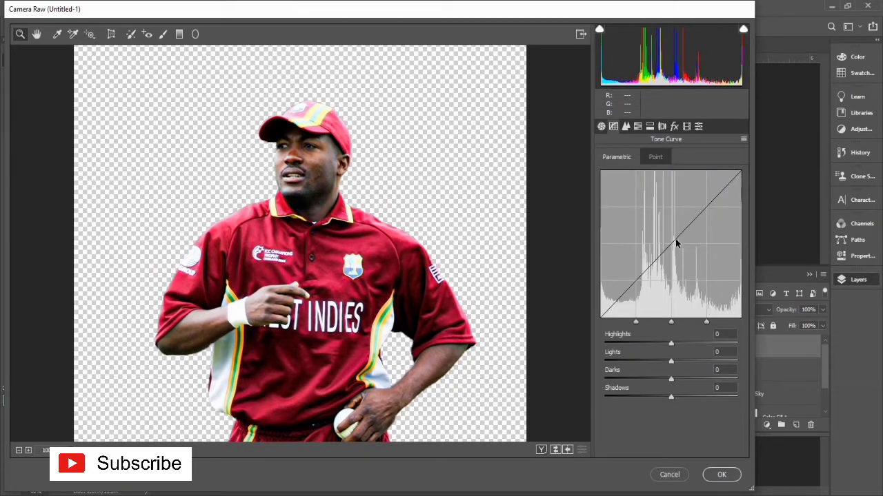
left_click_drag(672, 344, 687, 362)
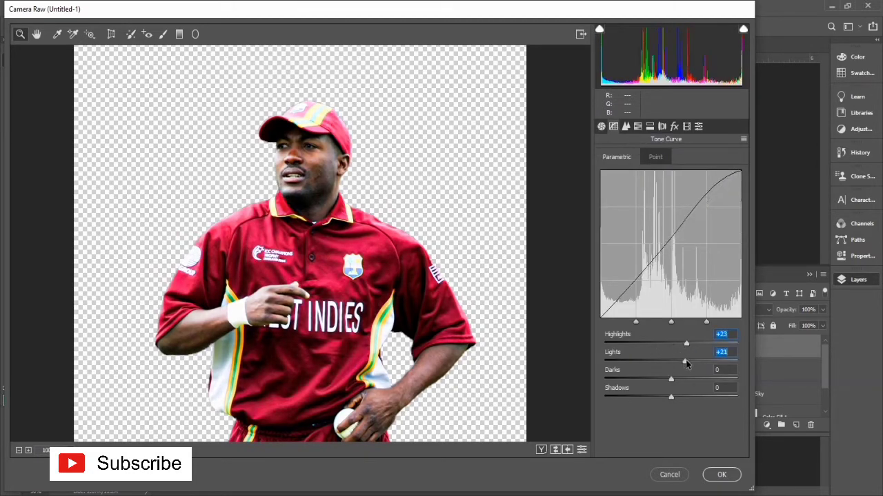
Step: Shift the HSL hue of the reds to +15 and of the oranges to -23
left_click(638, 127)
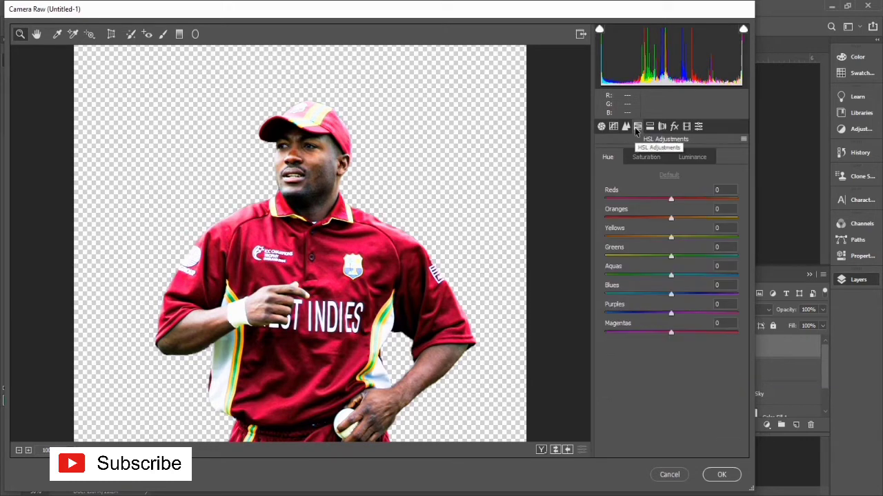
left_click_drag(671, 199, 657, 219)
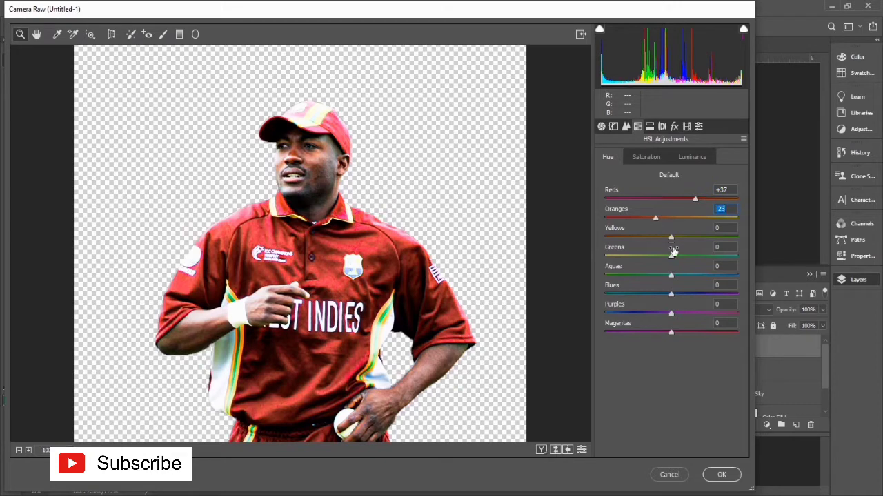
left_click(681, 199)
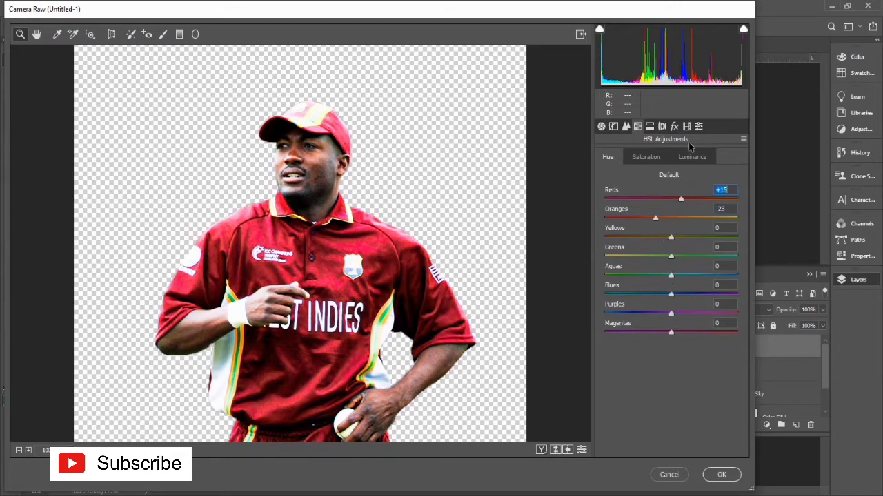
Step: Apply the High Contrast color preset to the cricketer
left_click(699, 126)
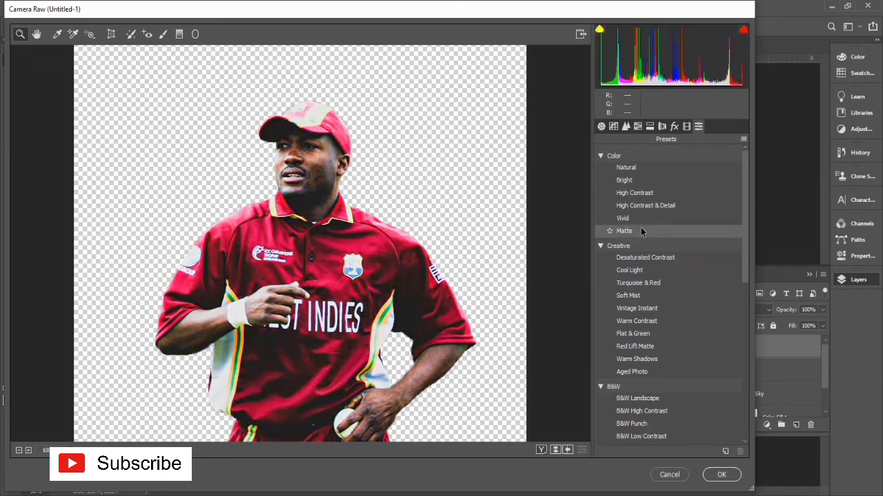
left_click(637, 196)
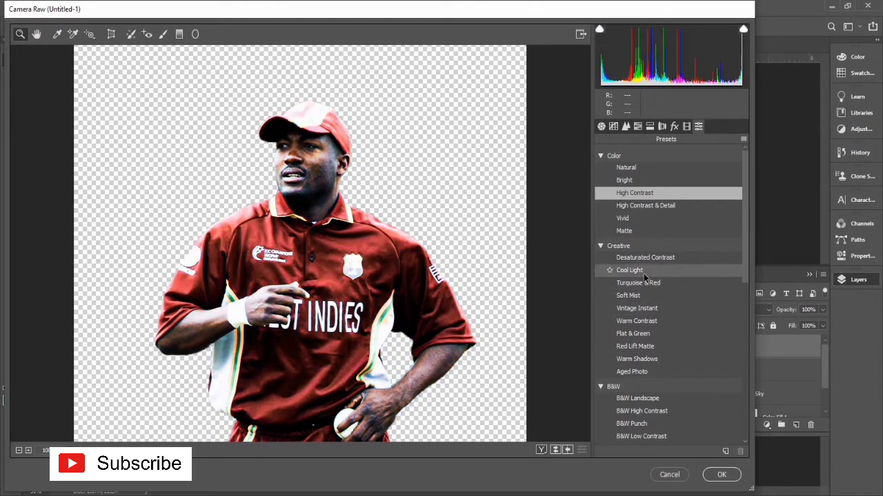
Step: Look through the creative, B&W and curve presets, then apply the Camera Raw adjustments to the cricketer's layer
scroll(656, 417, "down", 5)
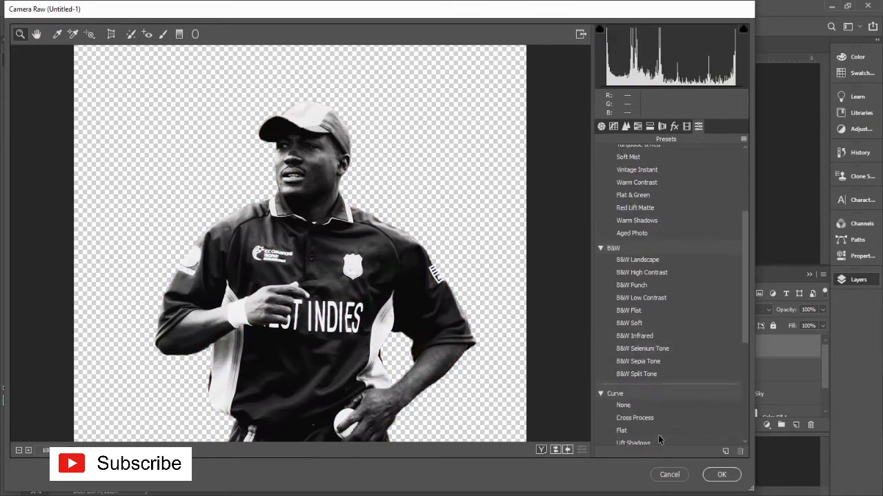
scroll(657, 435, "down", 5)
left_click(721, 475)
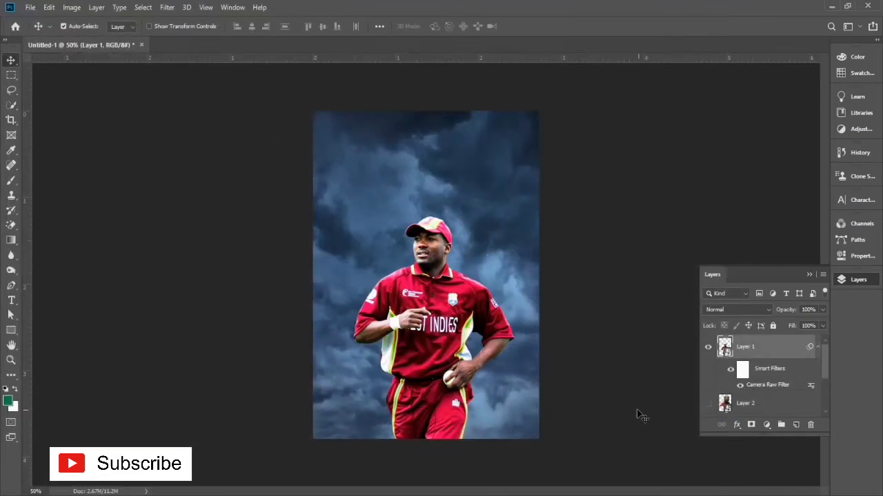
Step: Load the cricketer's outline as a selection from the pixels of Layer 1
right_click(742, 347)
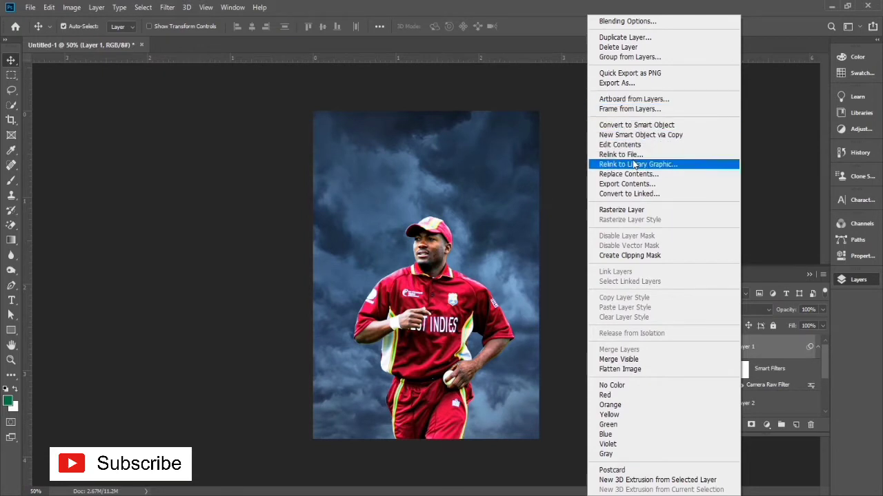
right_click(551, 232)
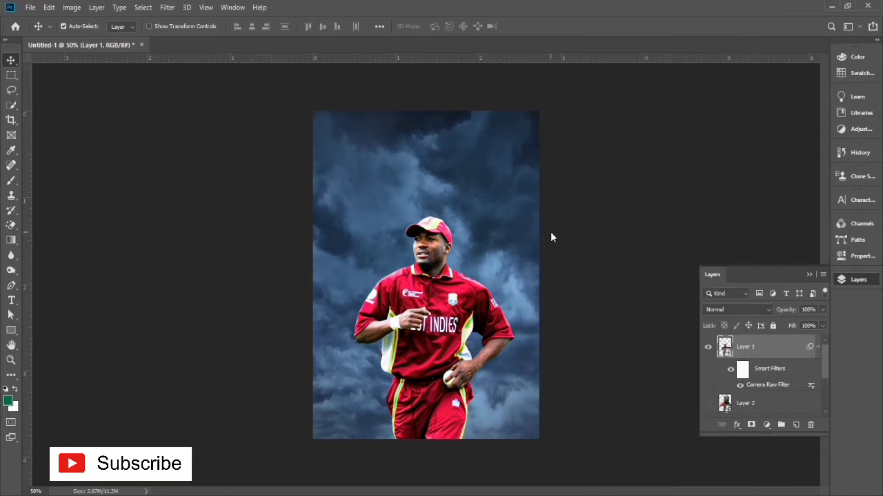
right_click(722, 351)
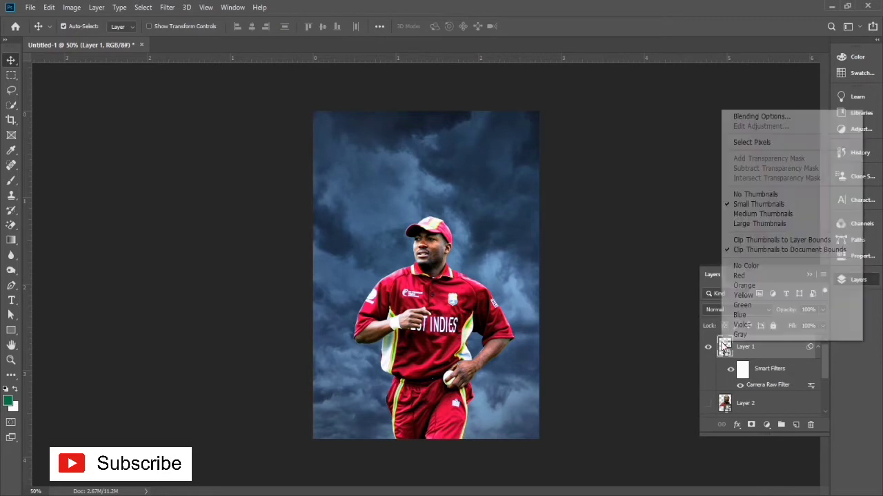
left_click(745, 143)
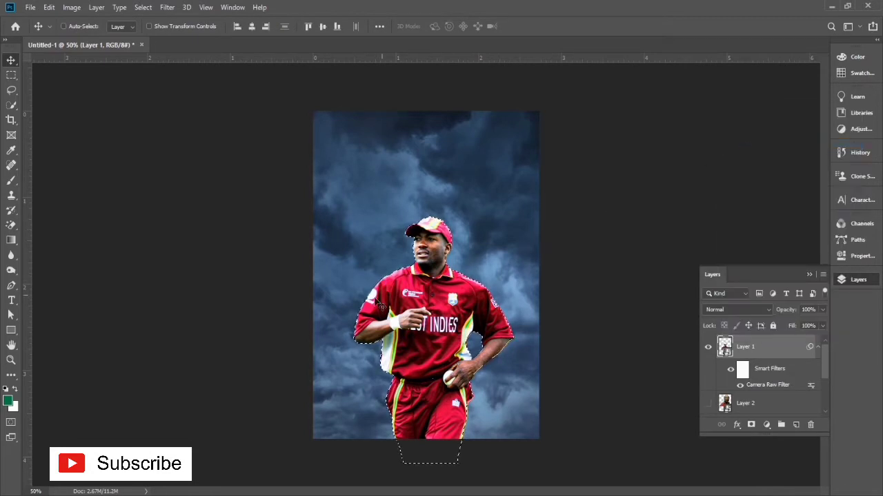
Step: Rasterize the cricketer's smart object and brush a soft green tint over the selected figure at 38% opacity
key("ctrl+plus")
key("ctrl+plus")
left_click_drag(410, 250, 370, 302)
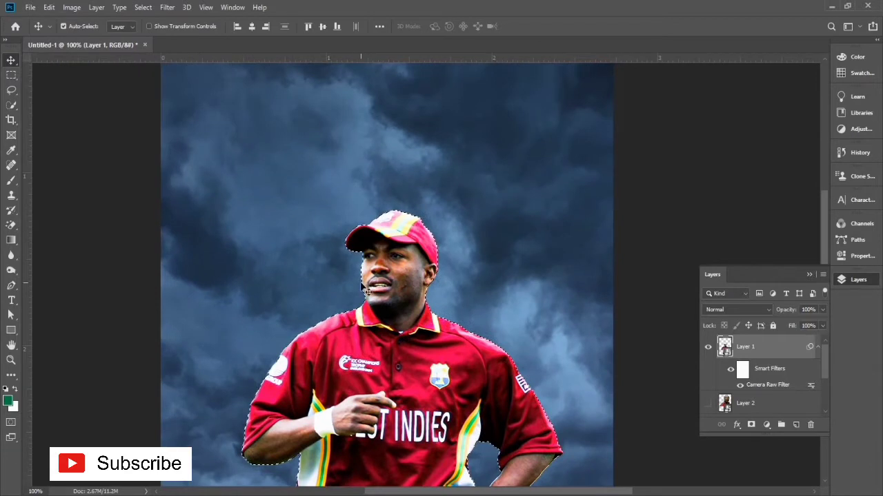
key("b")
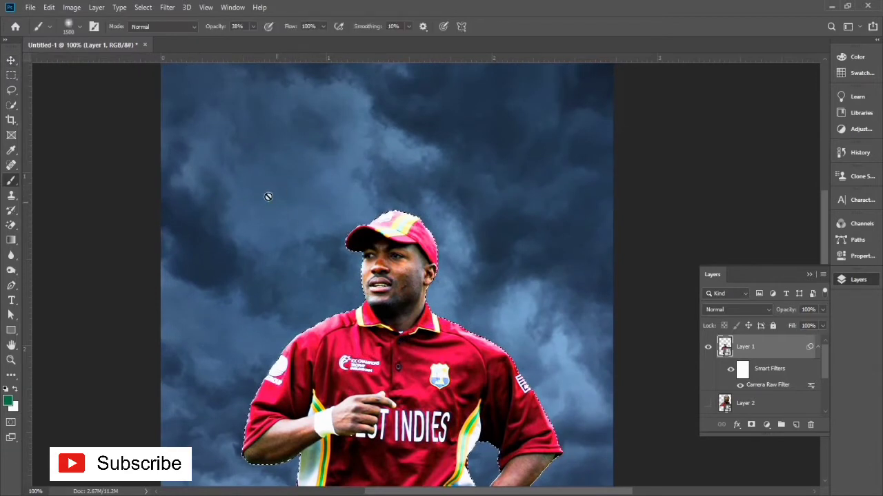
left_click(268, 197)
left_click(416, 199)
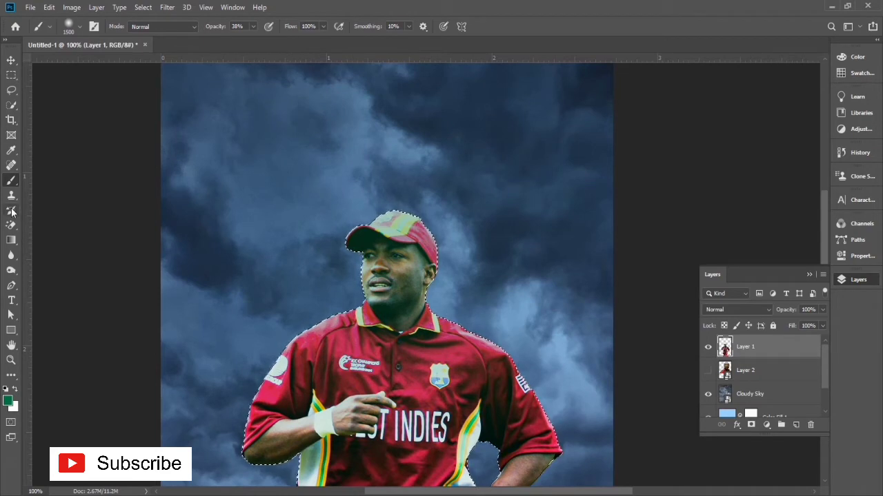
Step: Sample the sky and set the foreground color to a dark blue-gray
left_click(11, 150)
left_click(305, 232)
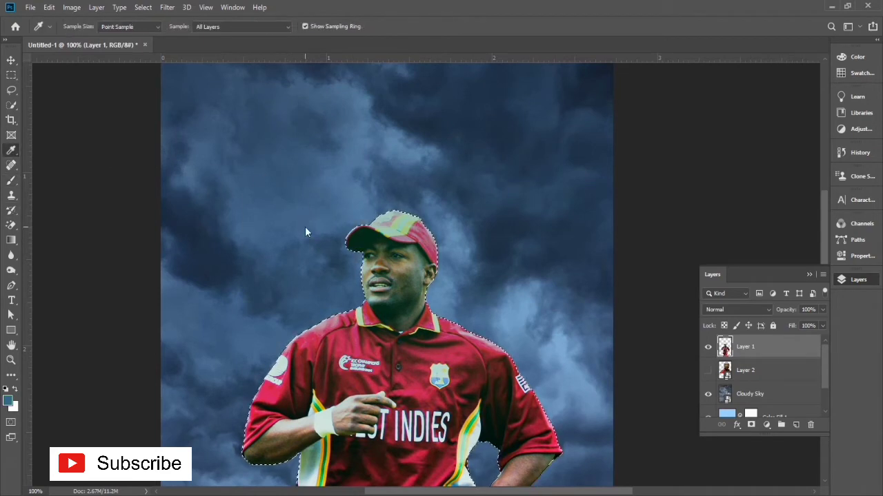
left_click(7, 400)
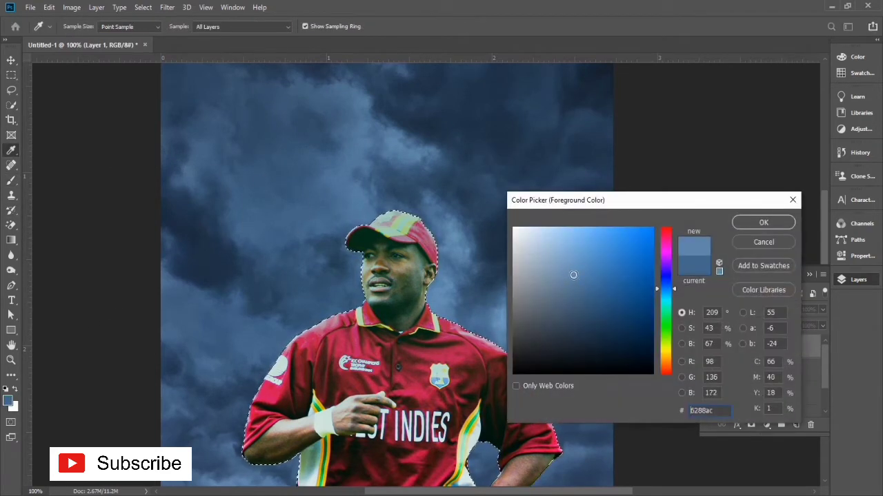
left_click(761, 222)
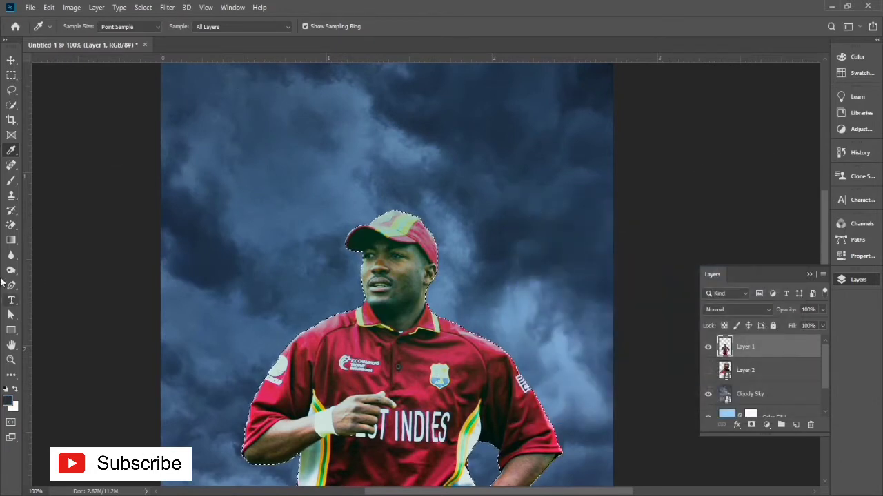
Step: Set the soft round brush to 37% opacity and a size of 50 px
left_click(11, 180)
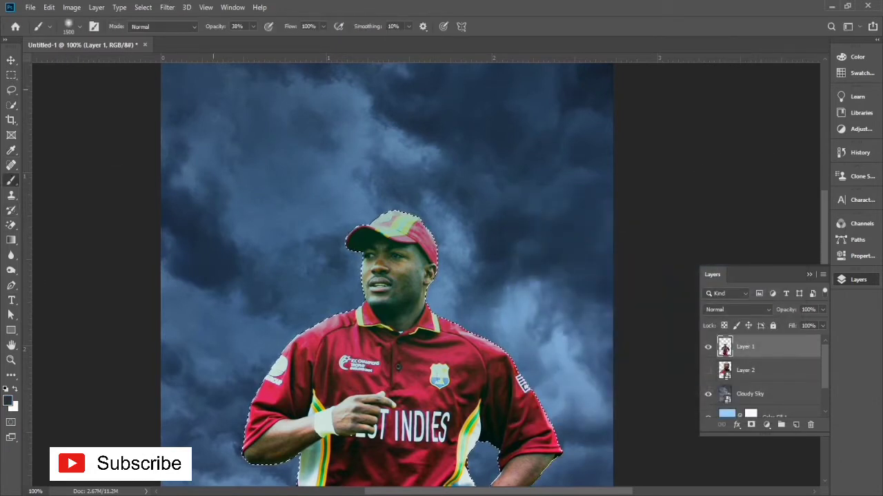
left_click(254, 26)
left_click_drag(255, 40, 252, 40)
left_click(386, 165)
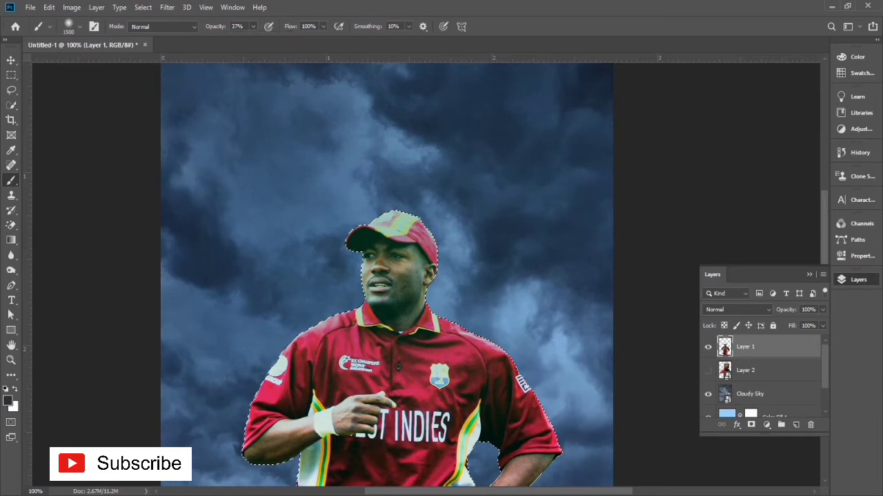
right_click(442, 266)
left_click(431, 266)
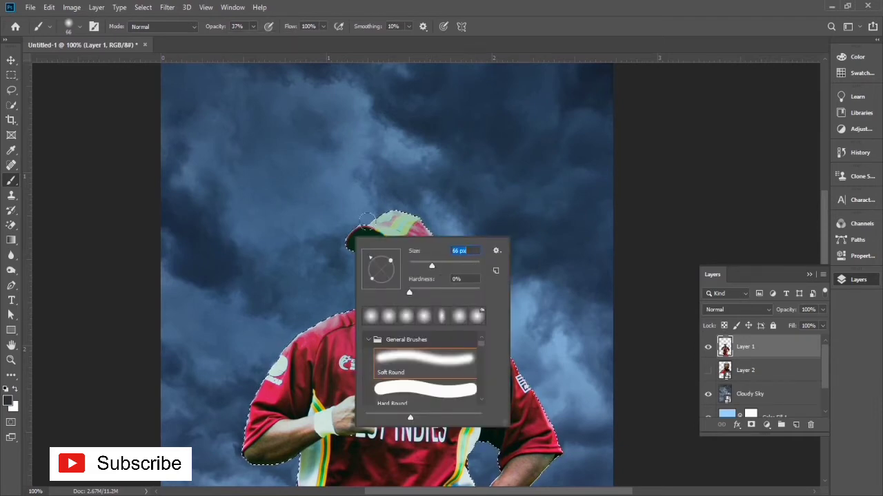
Step: Try brushing the dark color along the cricketer's shoulder and sleeve edge, and undo the strokes
left_click(320, 314)
left_click_drag(279, 363, 250, 402)
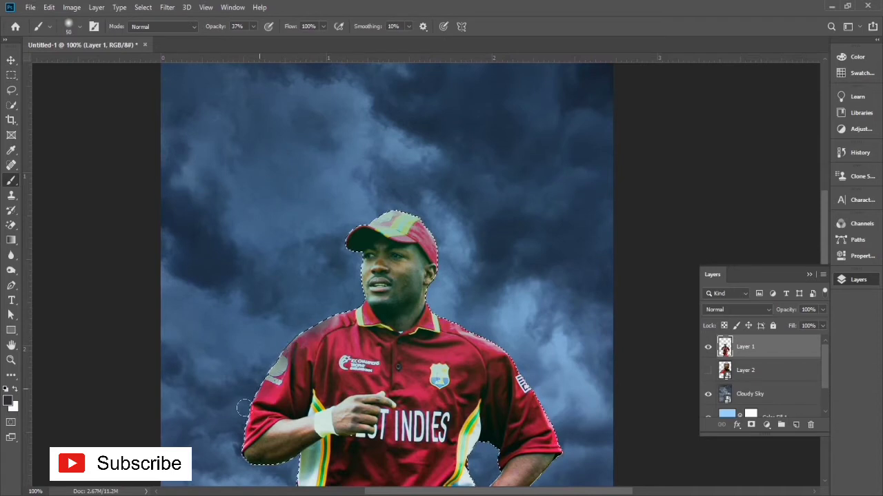
key("ctrl+z")
key("ctrl+z")
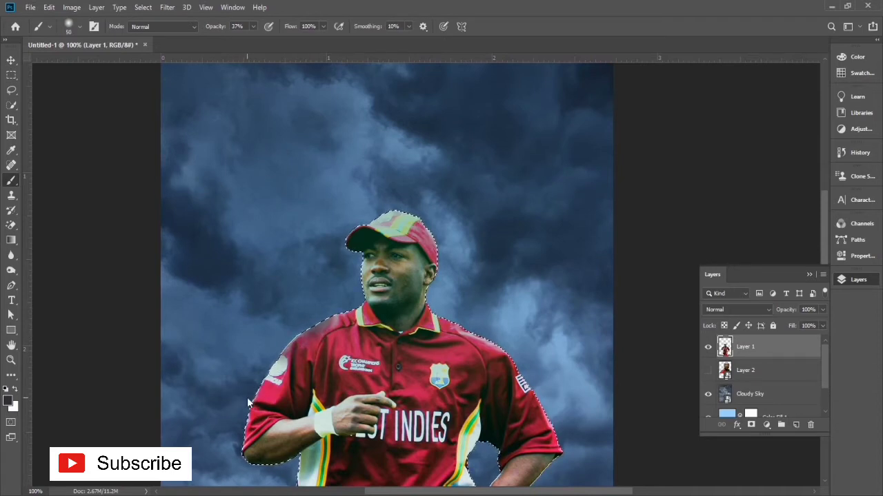
Step: Sample the sky's blue and brighten the foreground color to light blue 7ab2ef
left_click(7, 405)
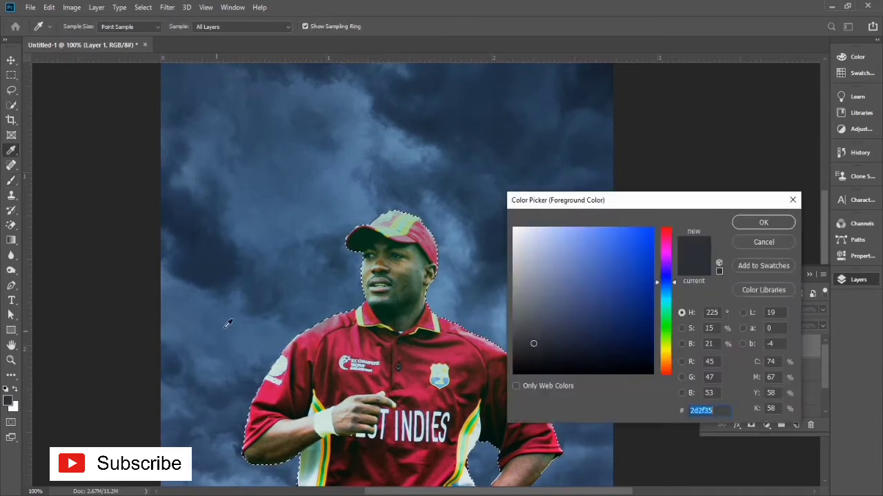
left_click(244, 311)
left_click(586, 241)
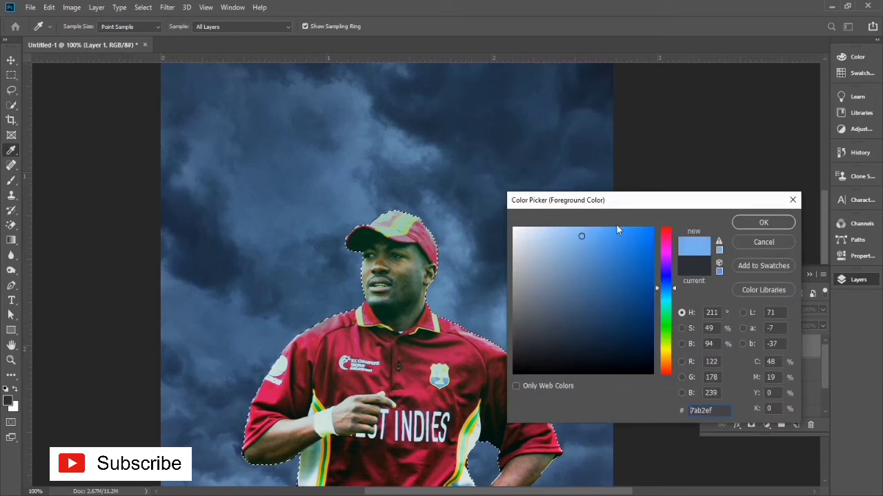
left_click(764, 222)
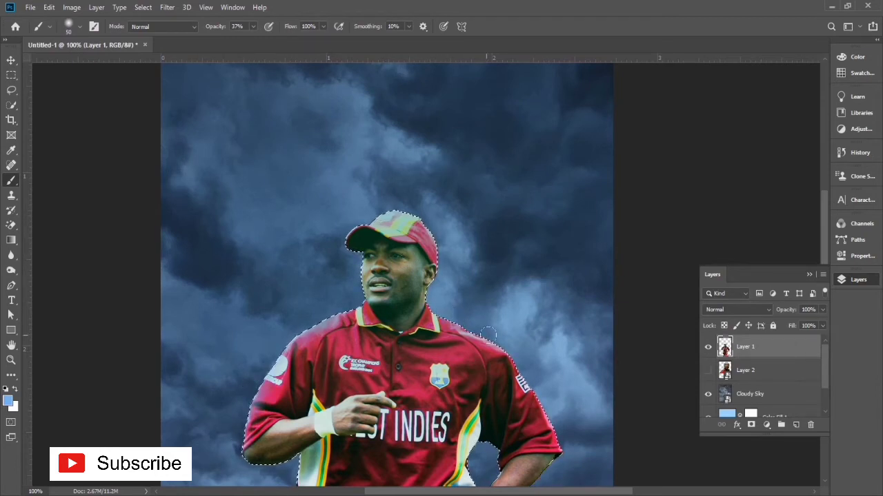
Step: Brush light-blue rim light along the edges of the cricketer's shoulders, sleeves, arms, trousers and cap
mouse_move(552, 415)
left_mouse_down()
mouse_move(498, 342)
mouse_move(498, 254)
mouse_move(484, 193)
left_mouse_up()
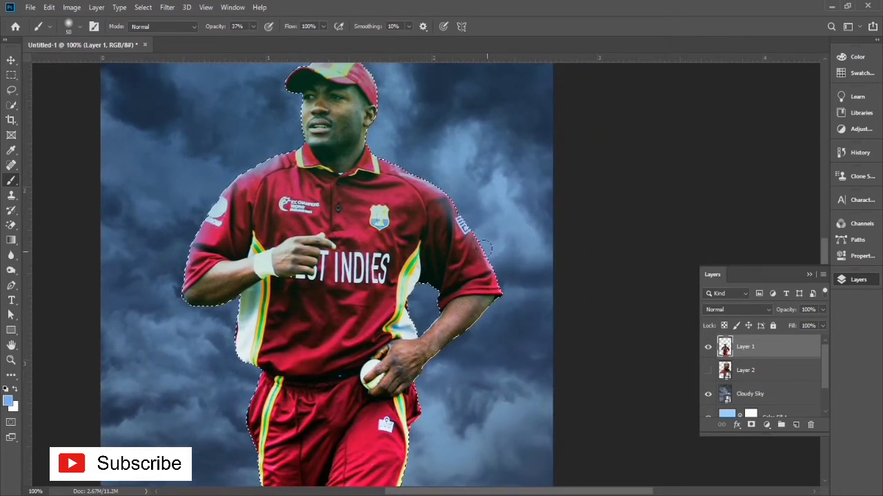
left_click_drag(451, 423, 457, 306)
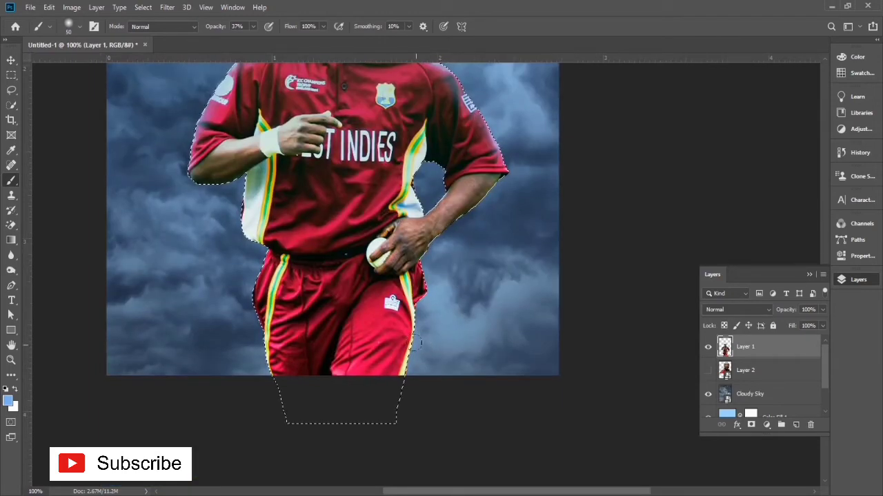
mouse_move(248, 289)
left_mouse_down()
mouse_move(271, 362)
mouse_move(265, 383)
left_mouse_up()
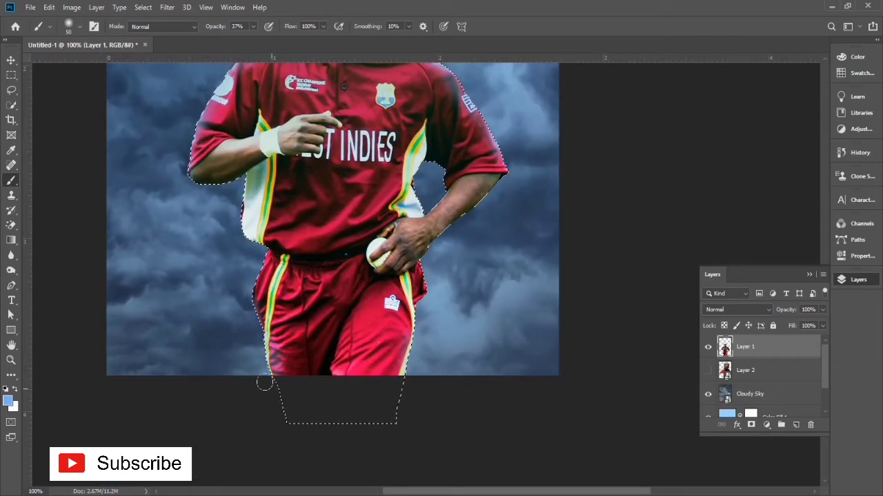
left_click_drag(202, 342, 201, 405)
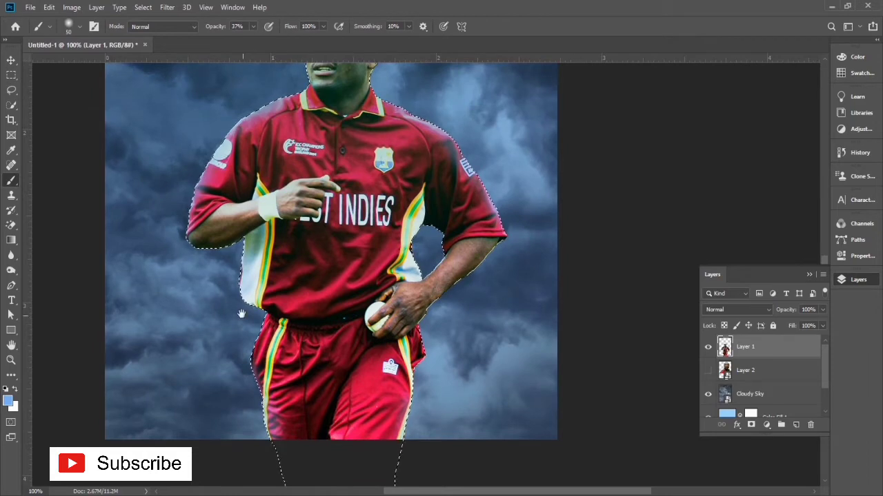
left_click_drag(280, 251, 234, 351)
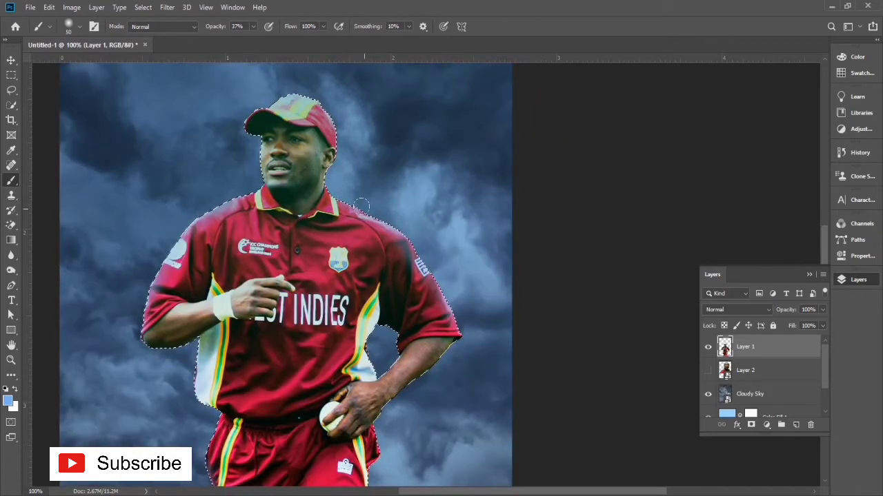
left_click_drag(296, 240, 289, 316)
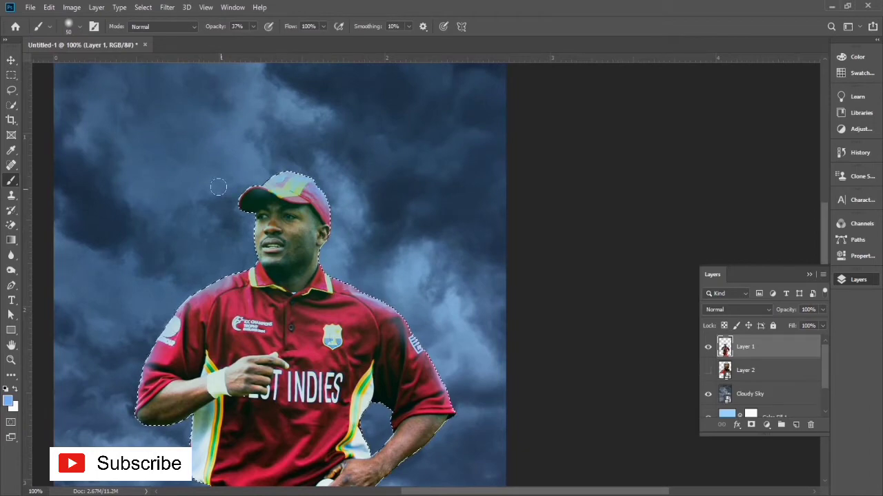
Step: Brush light-blue rim light along the cricketer's jaw, ear and neck at 400% zoom
key("ctrl+d")
key("ctrl+plus")
key("ctrl+plus")
key("ctrl+plus")
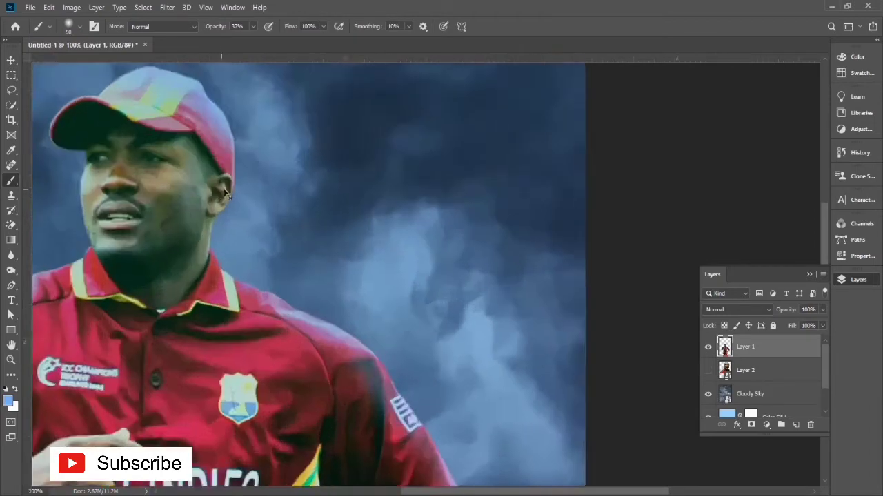
key("space")
mouse_move(269, 215)
left_mouse_down()
mouse_move(404, 278)
mouse_move(401, 307)
left_mouse_up()
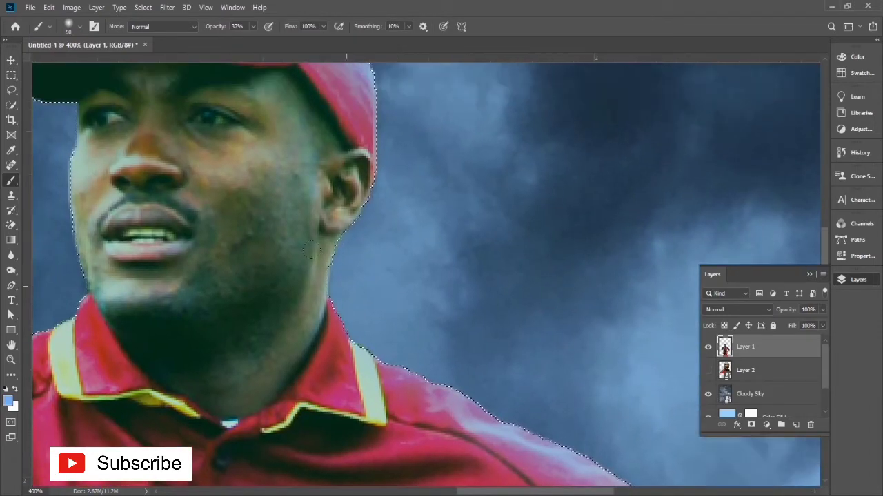
mouse_move(359, 270)
left_mouse_down()
mouse_move(331, 277)
mouse_move(332, 248)
mouse_move(329, 256)
left_mouse_up()
key("space")
left_click_drag(339, 302, 448, 214)
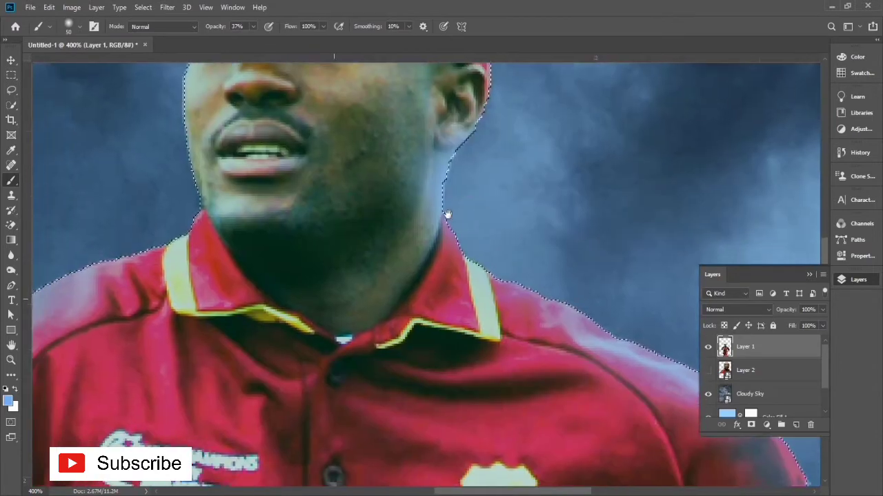
left_click_drag(230, 214, 213, 462)
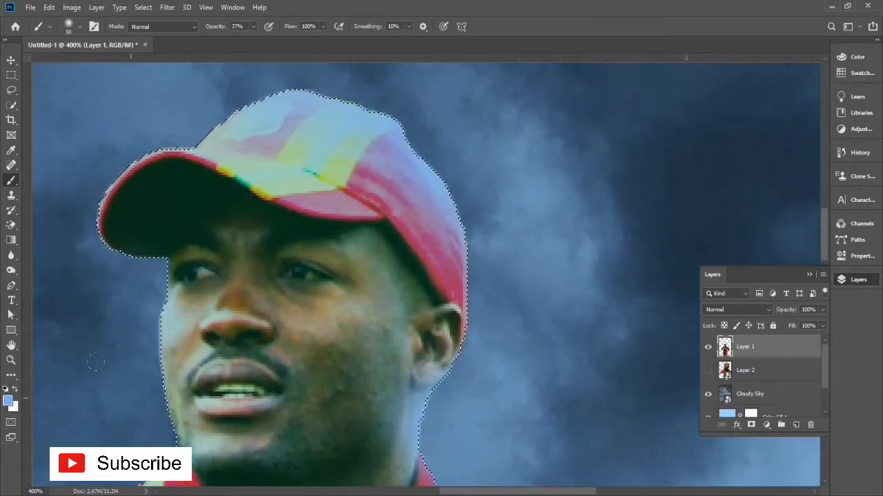
Step: Touch up the blue rim light around the cap brim and beside the ear, undoing the stray brim stroke
left_click_drag(102, 257, 97, 225)
mouse_move(59, 184)
left_mouse_down()
mouse_move(55, 127)
mouse_move(104, 168)
left_mouse_up()
key("ctrl+z")
left_click_drag(473, 315, 437, 279)
key("ctrl+minus")
key("ctrl+minus")
key("ctrl+minus")
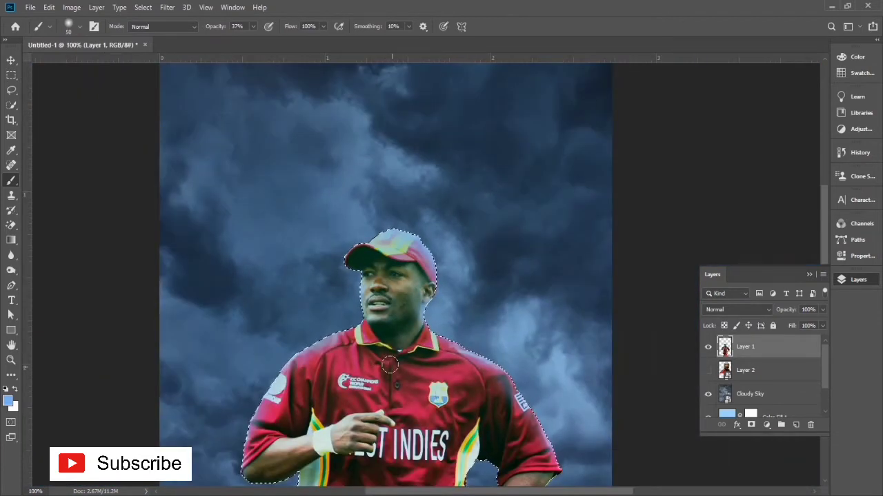
Step: Lighten the midtones of the cricketer's face and shirt using the Dodge tool at 11% exposure
left_click(11, 271)
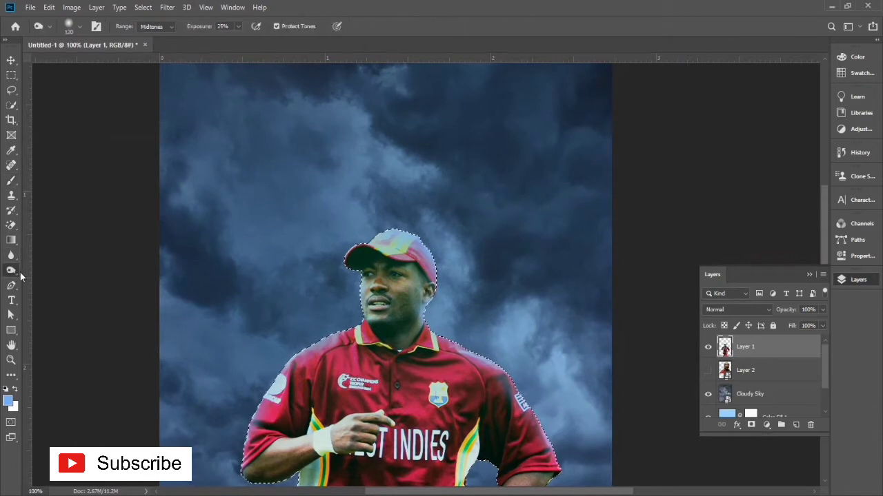
right_click(14, 271)
left_click(48, 280)
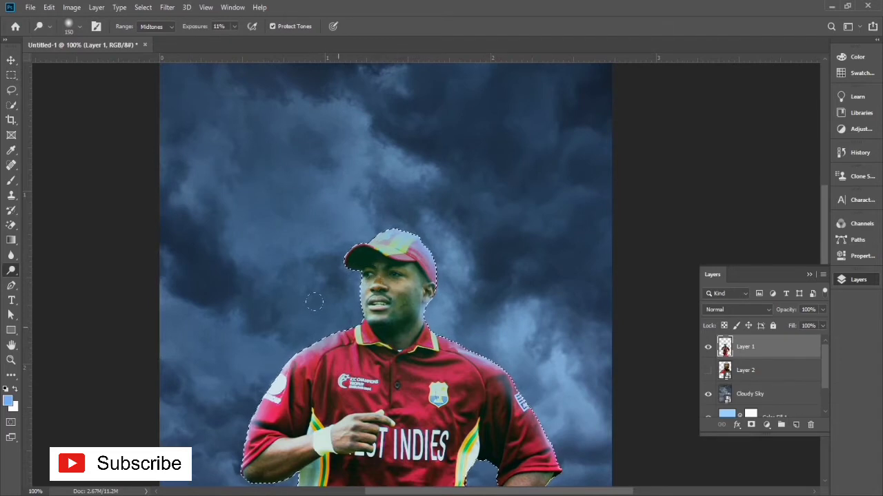
Step: Set the Dodge tool's exposure to 72% and lighten the edge of the cricketer's shoulder
left_click(234, 26)
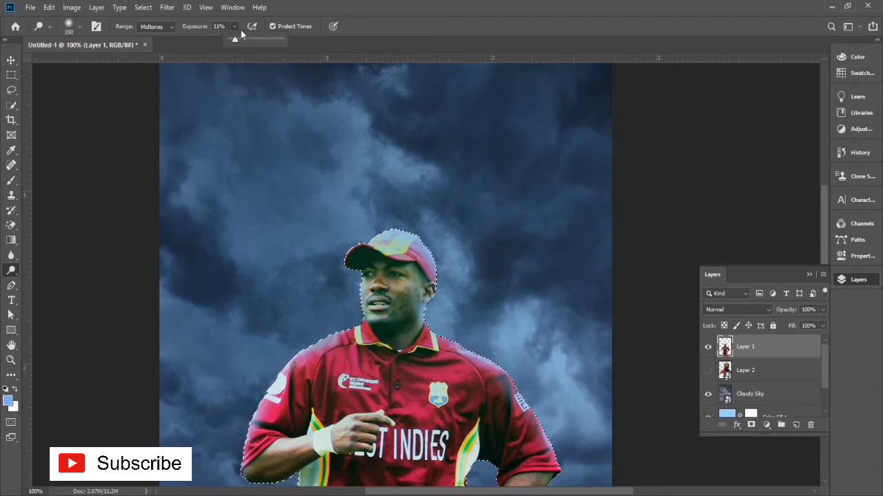
left_click_drag(234, 39, 265, 39)
left_click(282, 344)
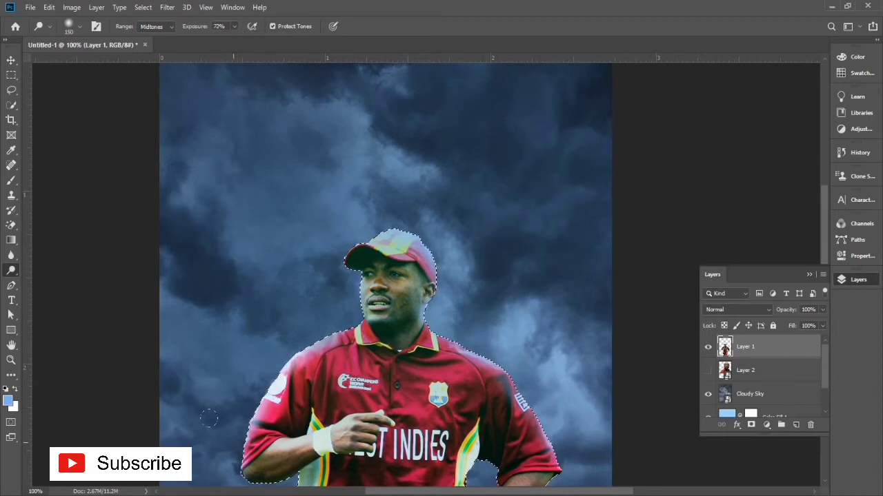
Step: Clear the selection around the cricketer and switch to the Move tool
left_click_drag(529, 366, 525, 245)
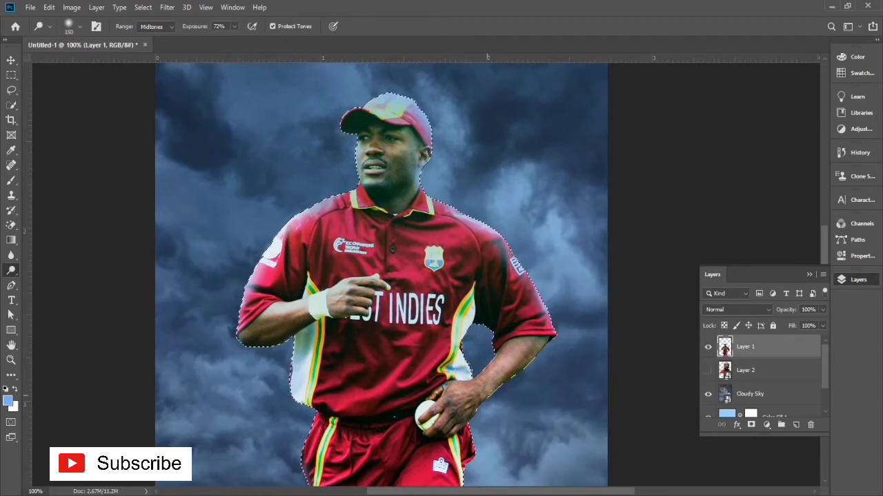
key("ctrl+minus")
key("ctrl+plus")
key("ctrl+minus")
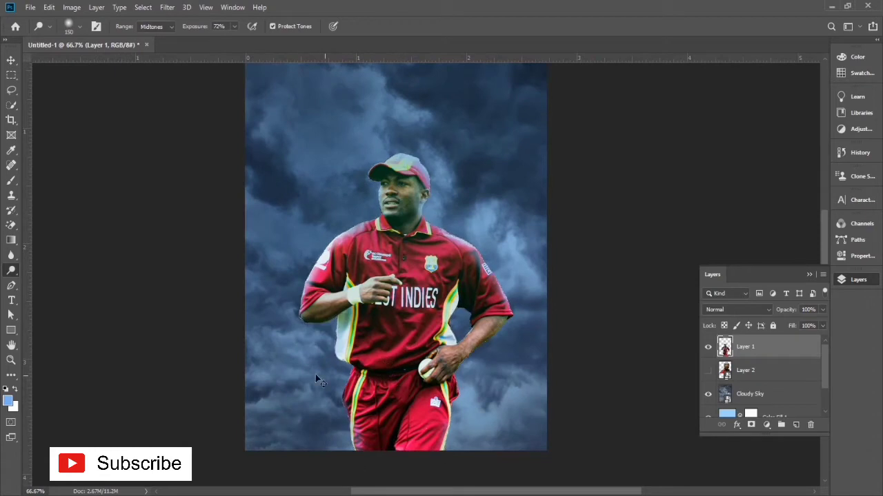
left_click(11, 61)
left_click_drag(408, 303, 404, 353)
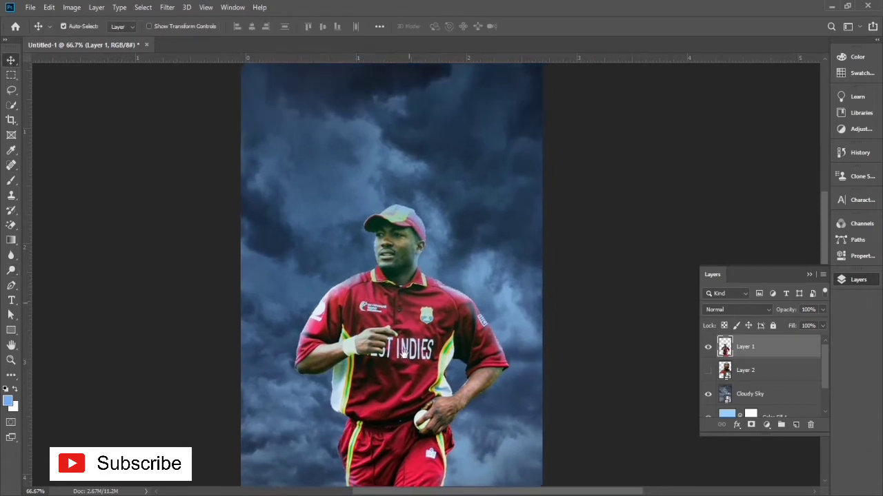
Step: Show Layer 2 in place of Layer 1 and add a layer mask to Layer 2
left_click(709, 349)
left_click(709, 372)
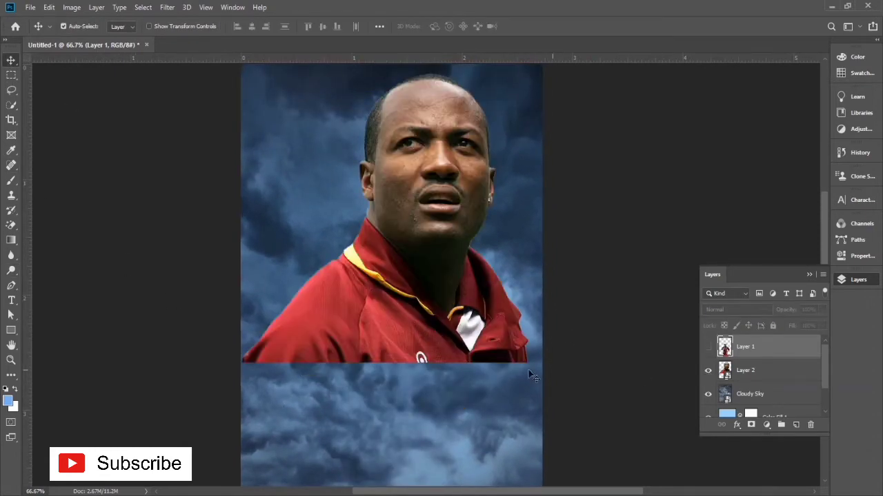
left_click_drag(451, 376, 460, 391)
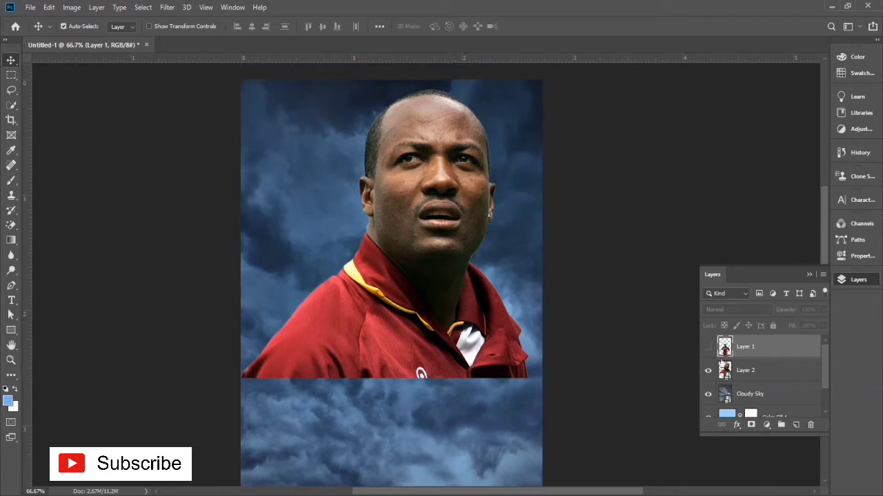
left_click(724, 368)
left_click(751, 424)
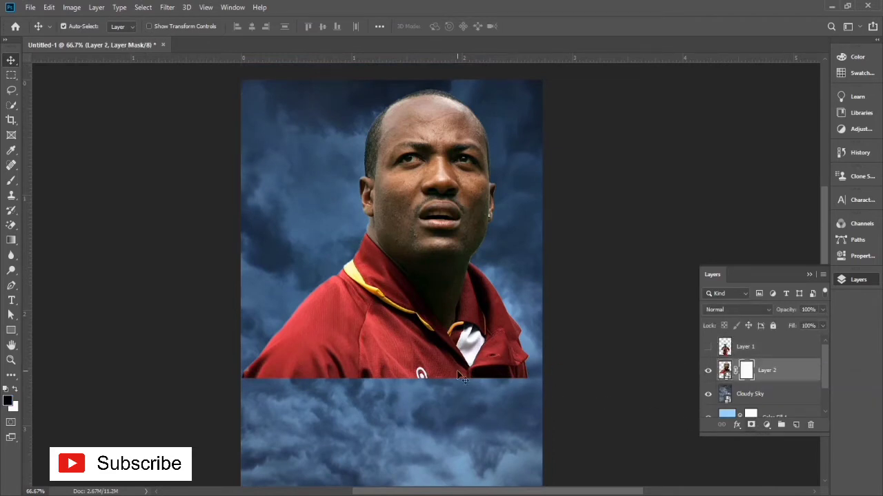
Step: Activate the Brush tool and pick brush 14 from the Free Freeze Photoshop Brushes 1 set
key("b")
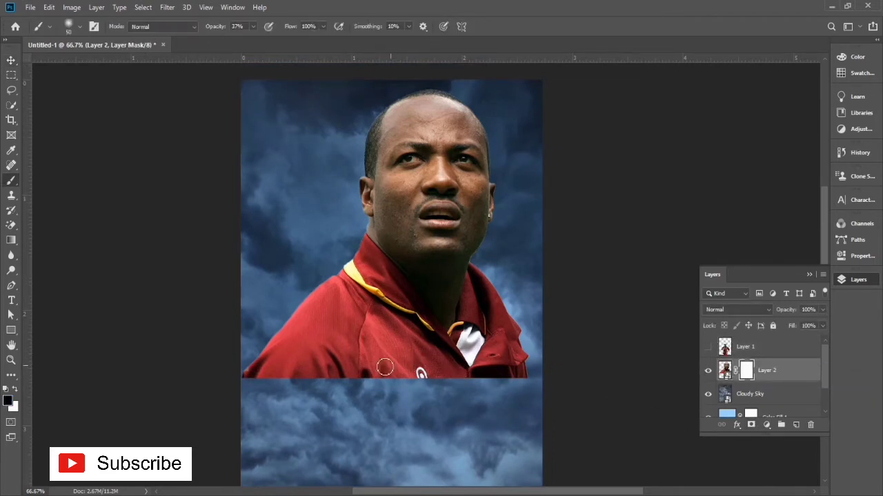
right_click(383, 368)
scroll(406, 424, "down", 10)
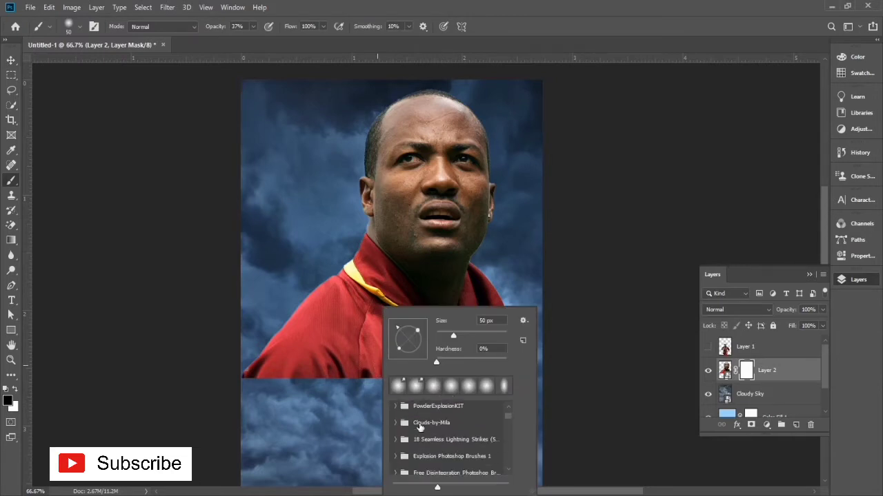
scroll(425, 441, "down", 8)
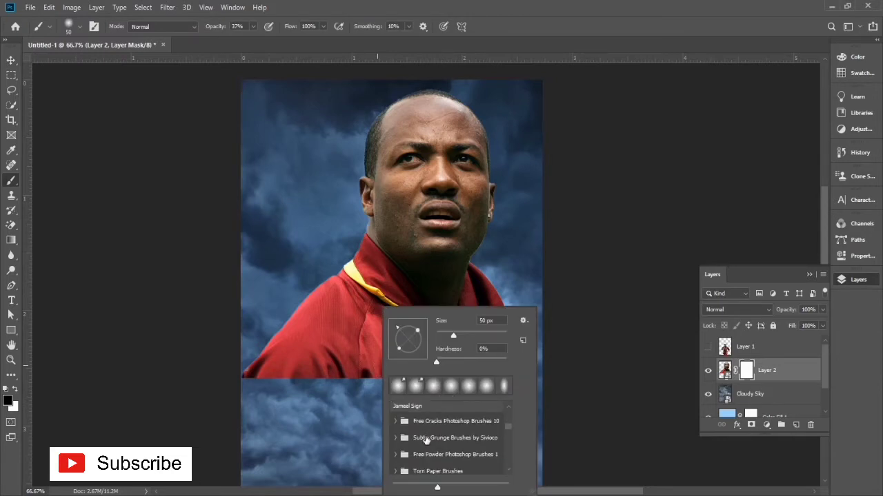
scroll(419, 454, "down", 3)
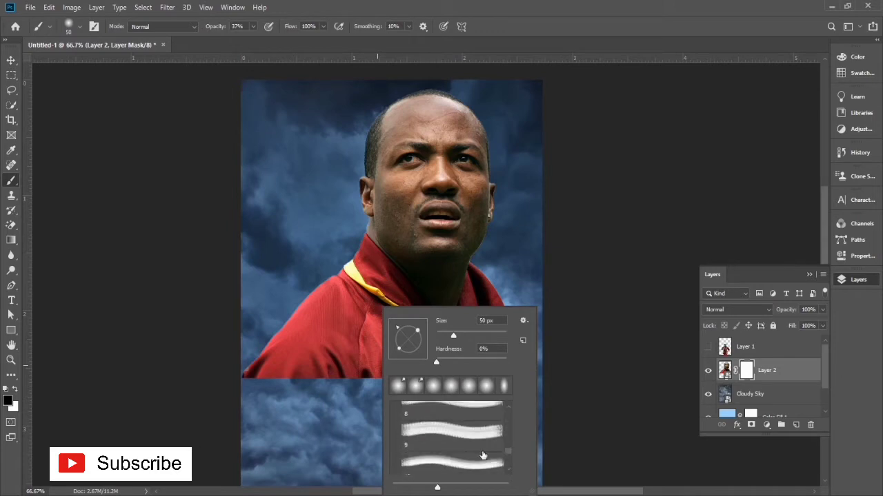
scroll(482, 448, "down", 4)
left_click(448, 453)
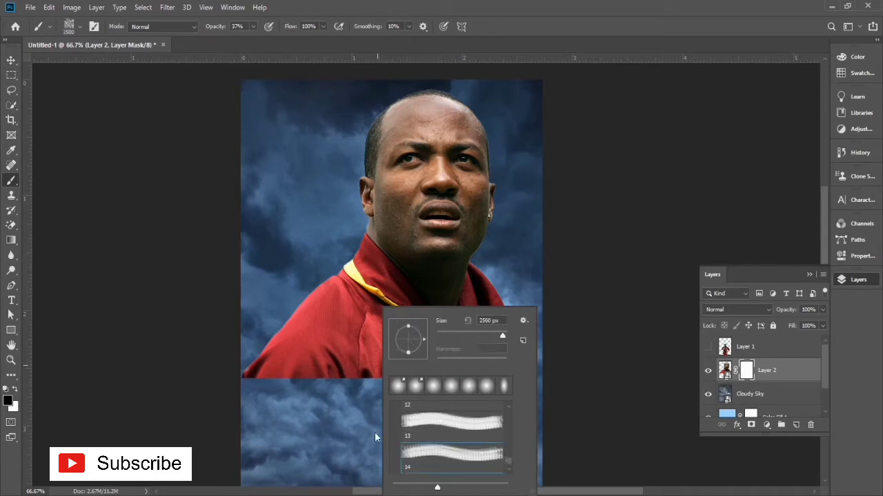
Step: Switch to brush 2 from the Explosion Photoshop Brushes 1 set and reduce its size to 171 px
scroll(465, 435, "up", 8)
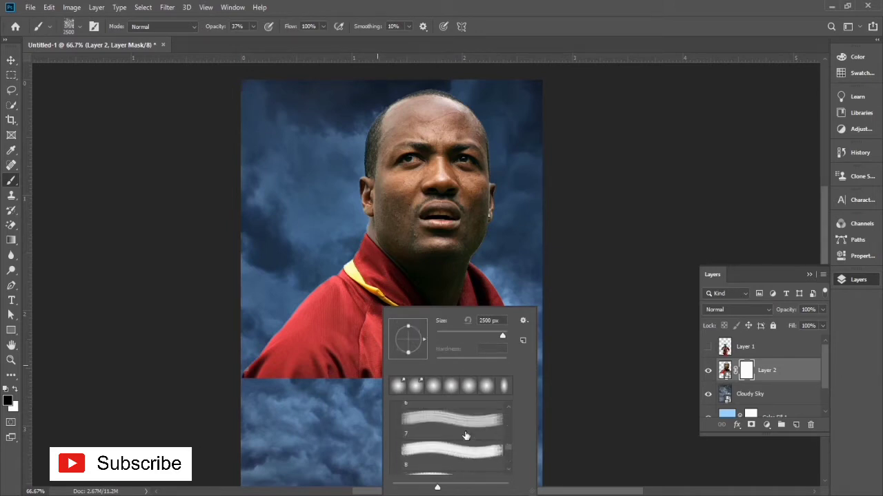
scroll(466, 436, "up", 2)
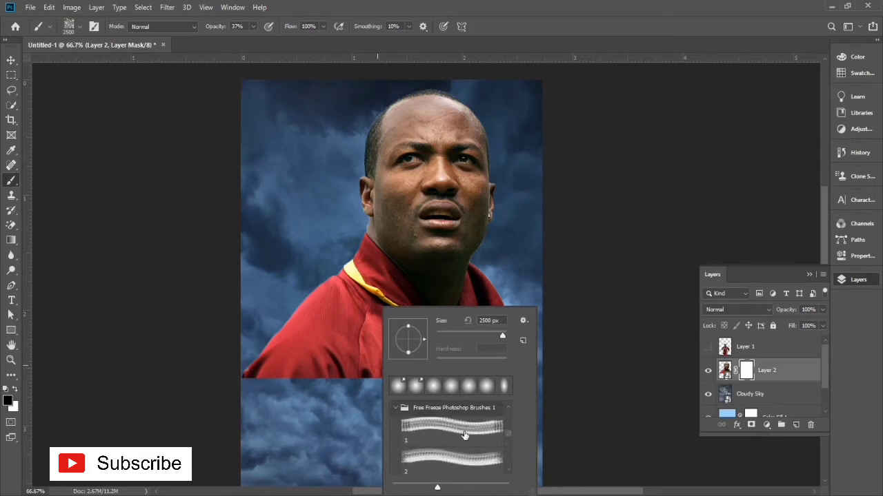
left_click(394, 409)
scroll(405, 452, "down", 1)
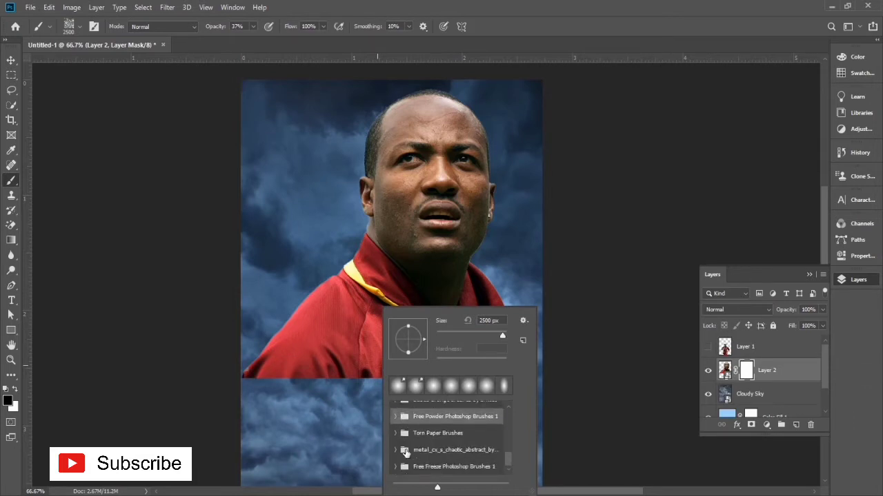
scroll(396, 441, "up", 4)
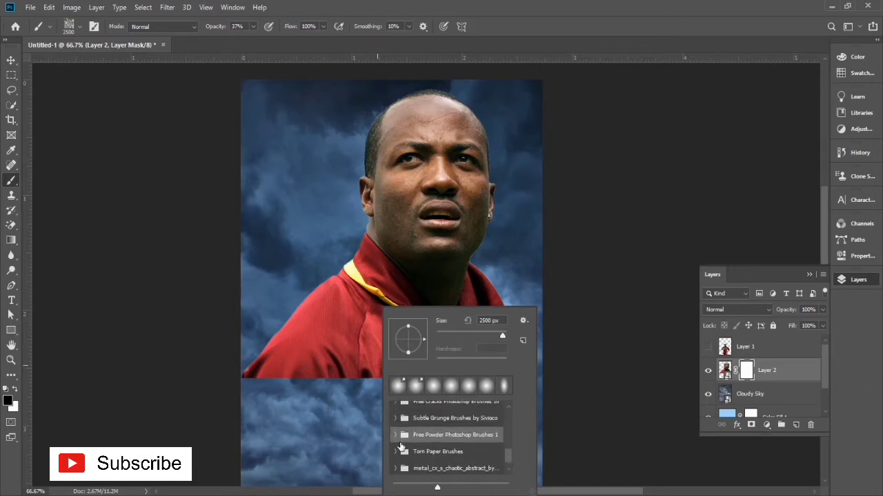
scroll(398, 421, "down", 5)
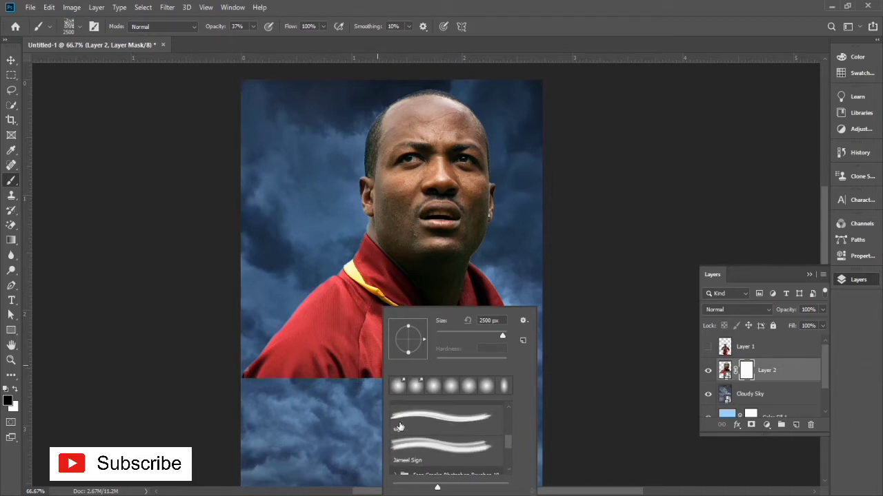
scroll(401, 423, "up", 1)
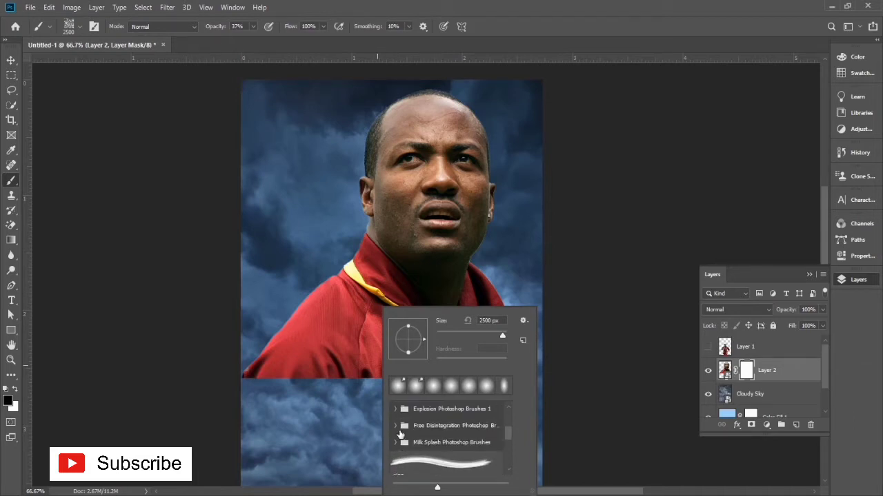
left_click(394, 410)
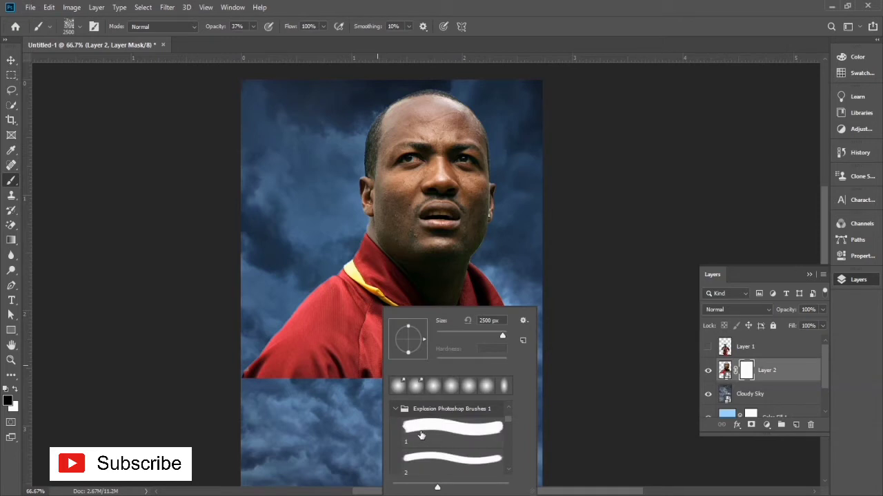
left_click(431, 449)
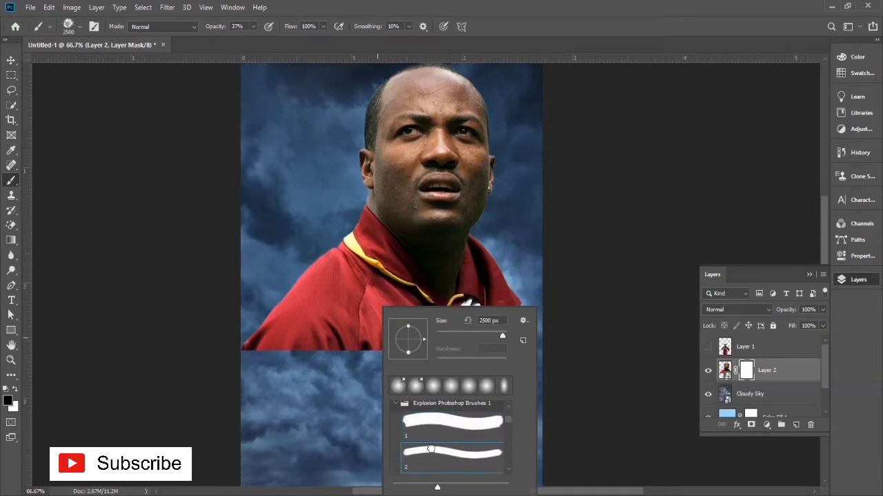
left_click_drag(468, 338, 461, 336)
left_click(485, 334)
left_click(205, 380)
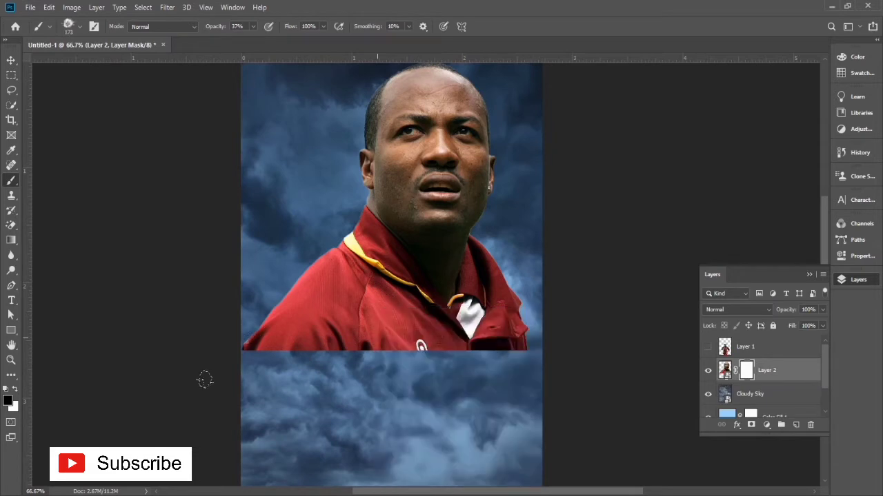
Step: Brush black on Layer 2's mask to fade the portrait's shoulder and the shirt's hard lower edge into the clouds
mouse_move(205, 380)
left_mouse_down()
mouse_move(240, 338)
mouse_move(224, 338)
mouse_move(245, 301)
mouse_move(222, 344)
mouse_move(246, 297)
mouse_move(207, 335)
mouse_move(286, 328)
mouse_move(284, 346)
mouse_move(348, 319)
mouse_move(307, 352)
left_mouse_up()
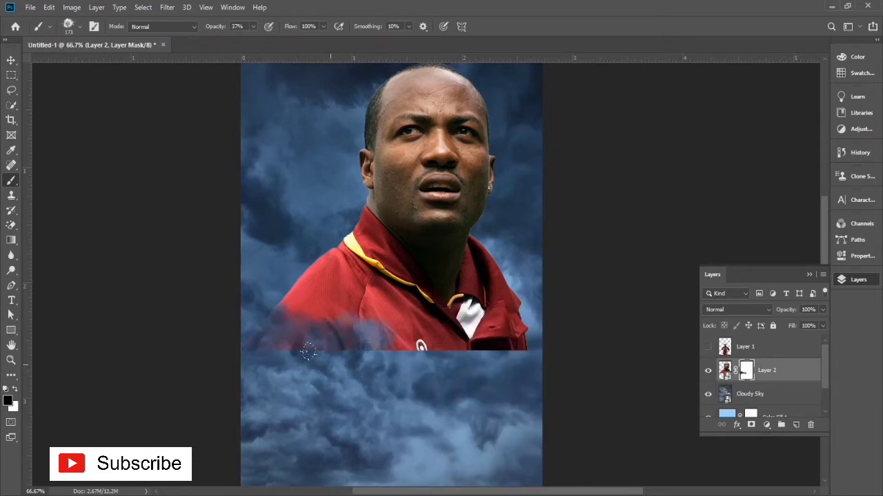
mouse_move(293, 262)
left_mouse_down()
mouse_move(230, 348)
mouse_move(246, 373)
mouse_move(271, 286)
mouse_move(243, 307)
mouse_move(253, 300)
mouse_move(250, 334)
left_mouse_up()
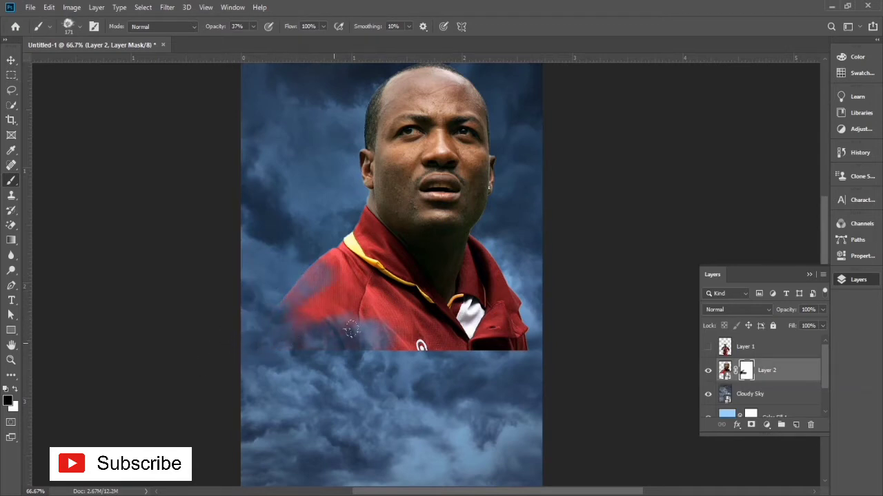
mouse_move(442, 352)
left_mouse_down()
mouse_move(483, 355)
mouse_move(476, 353)
mouse_move(513, 342)
mouse_move(465, 331)
left_mouse_up()
key("ctrl+z")
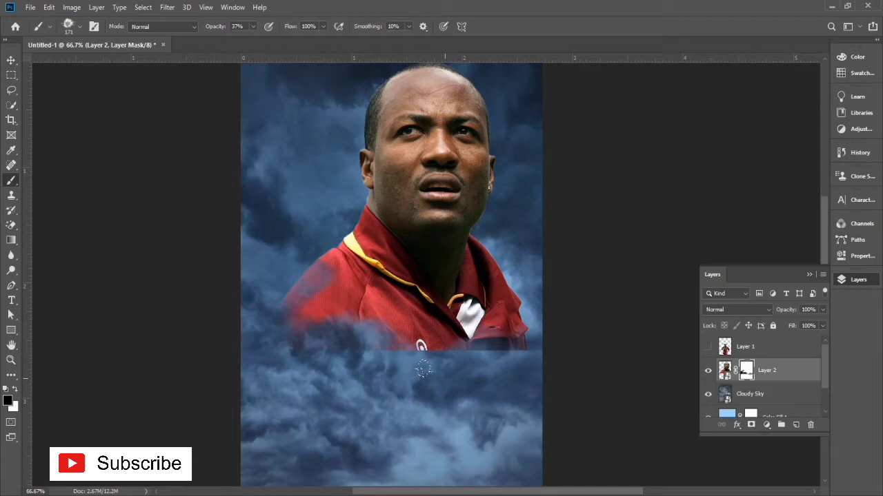
mouse_move(504, 338)
left_mouse_down()
mouse_move(510, 331)
mouse_move(462, 358)
mouse_move(448, 341)
mouse_move(369, 336)
mouse_move(406, 342)
left_mouse_up()
Step: Pick the Powder Explosion 002 brush from PowderExplosionKIT and stamp it over the face and shirt on Layer 2's mask
right_click(357, 318)
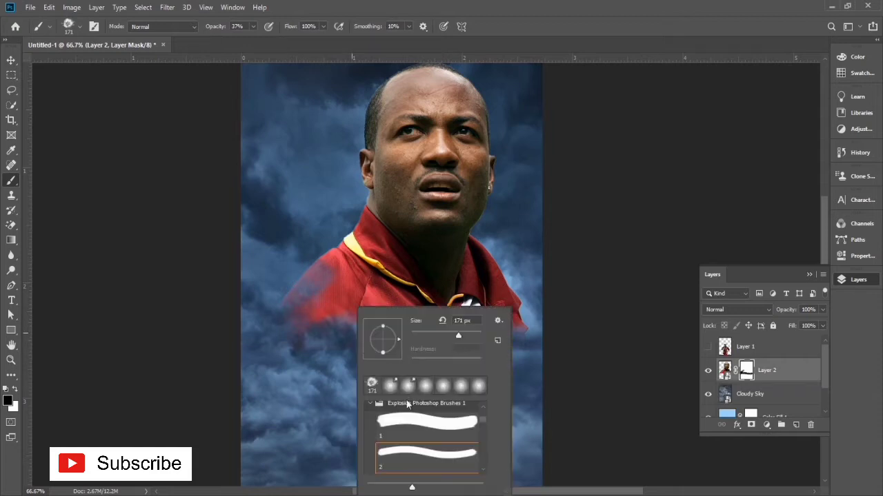
left_click(370, 405)
scroll(389, 450, "down", 2)
scroll(389, 453, "up", 3)
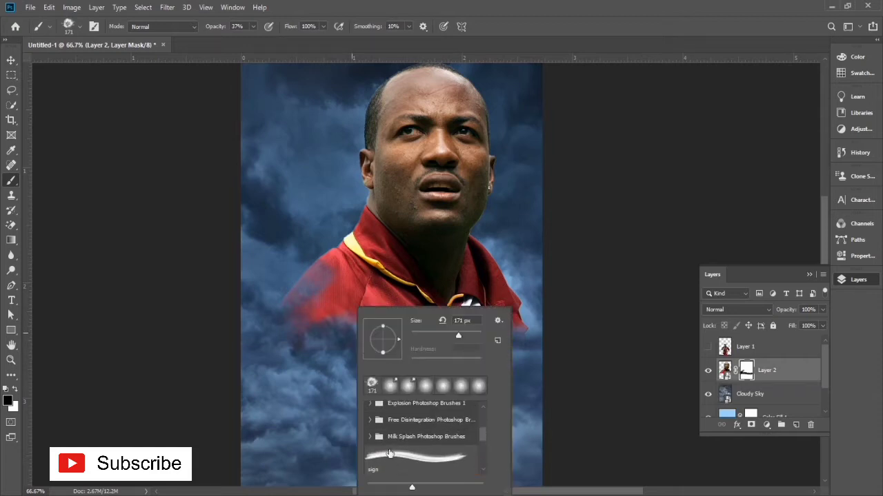
scroll(390, 448, "up", 4)
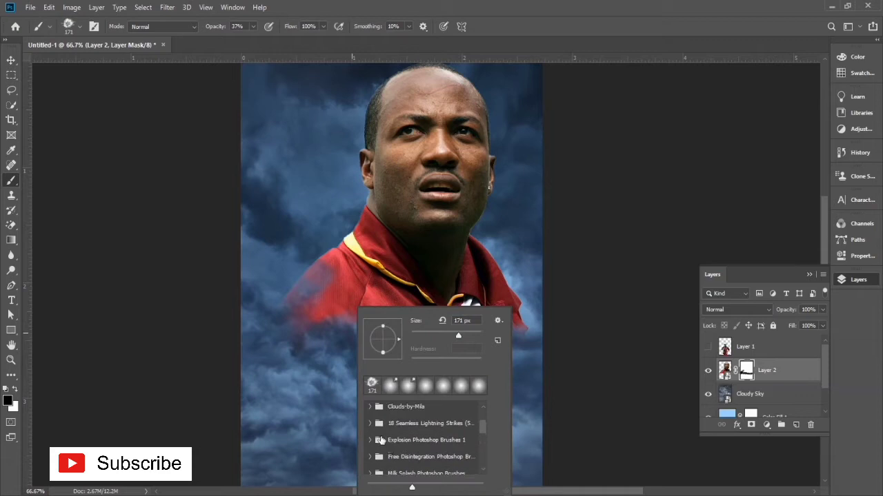
scroll(381, 440, "up", 1)
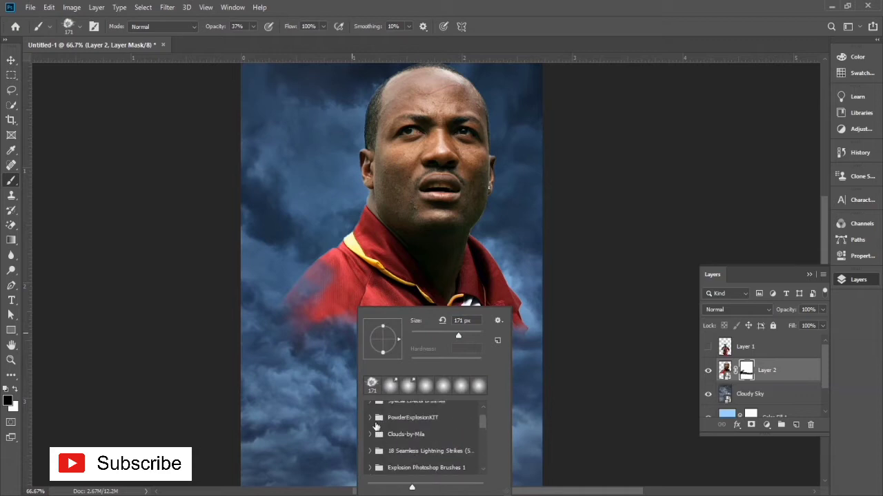
left_click(370, 418)
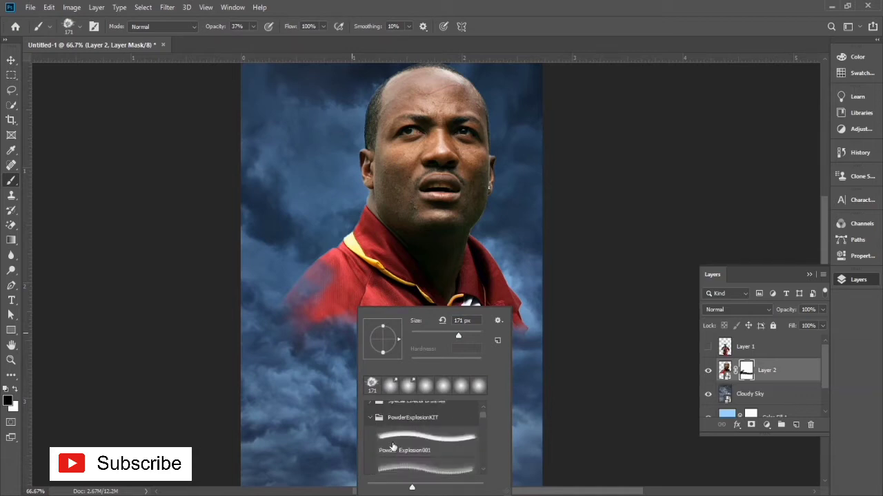
left_click(391, 446)
scroll(425, 432, "down", 1)
left_click(430, 447)
left_click(320, 363)
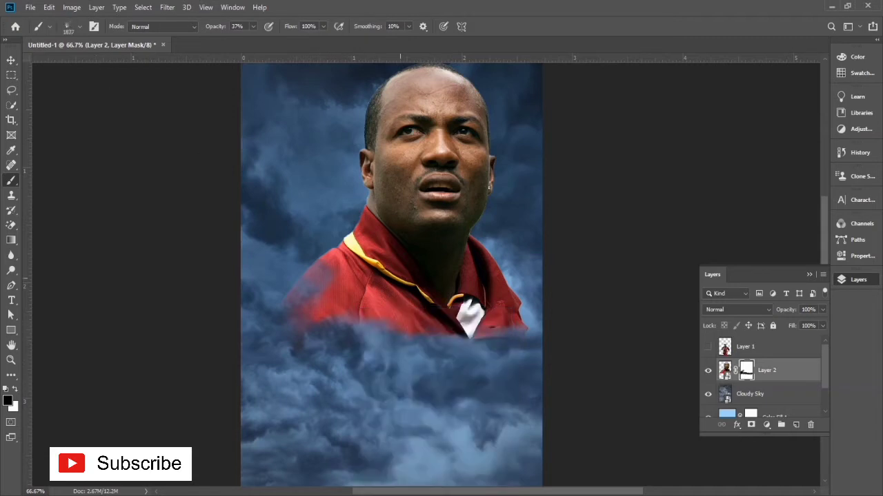
left_click(400, 279)
left_click(442, 190)
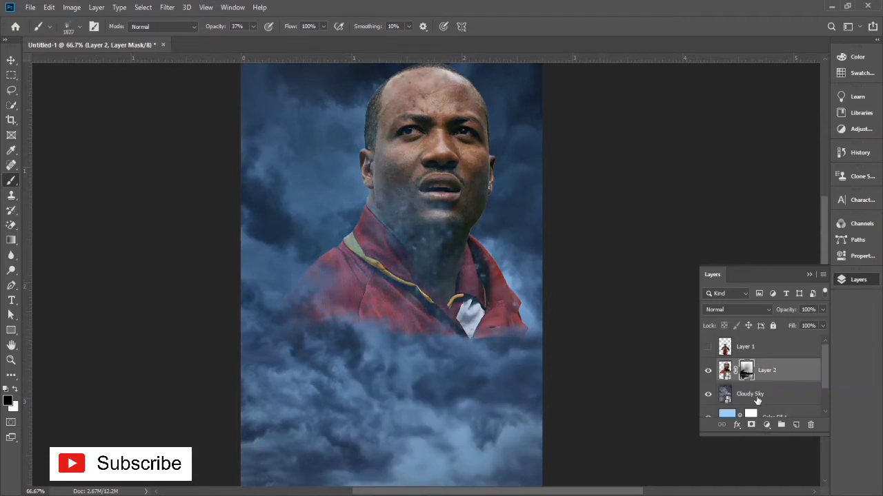
Step: Reduce the powder brush to 401 px and stamp it over the collar and shirt on Layer 2's mask
key("ctrl+minus")
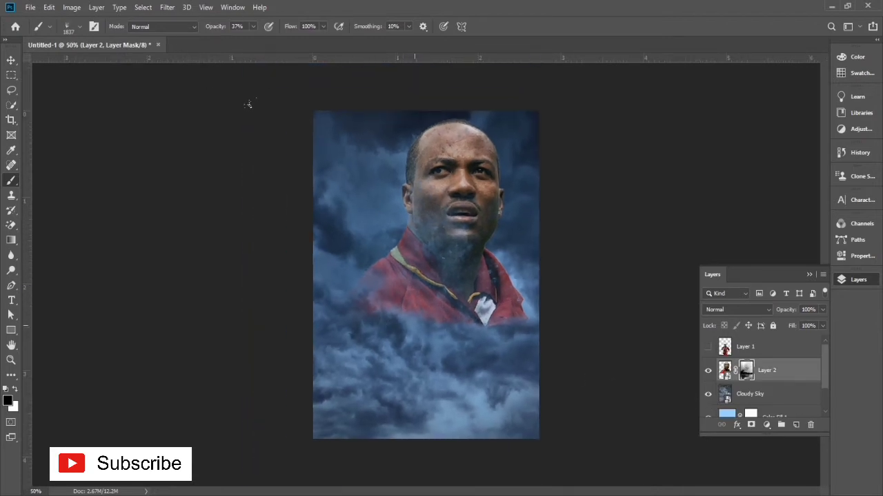
right_click(415, 325)
left_click_drag(538, 336, 525, 334)
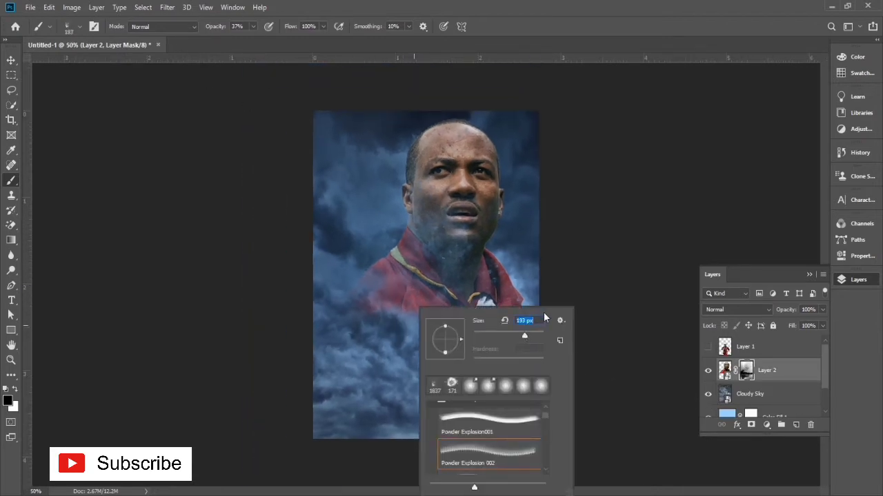
key("Return")
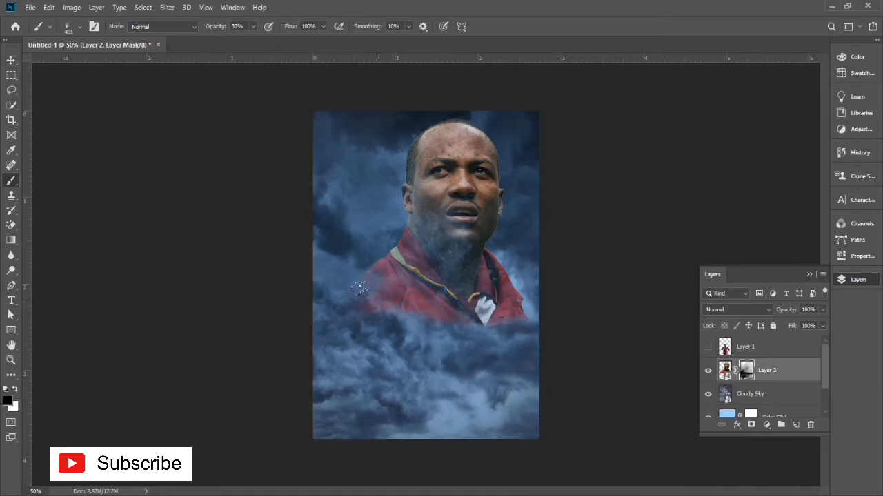
left_click(492, 297)
left_click(480, 295)
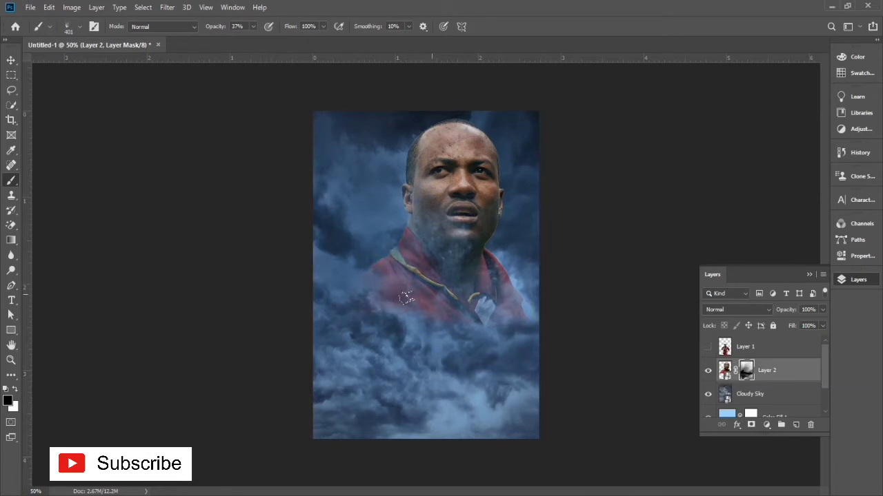
left_click(453, 278)
left_click(487, 264)
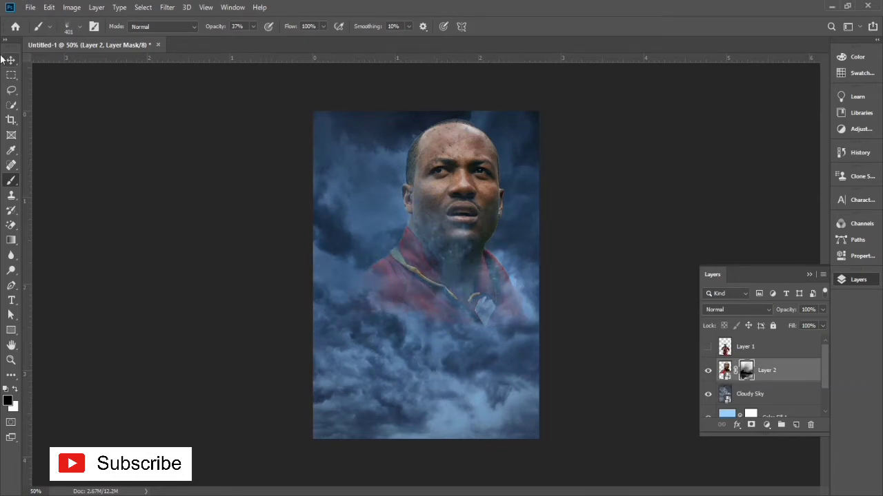
Step: Switch to the Move tool and target Layer 2's image instead of its mask
key("v")
left_click(724, 370)
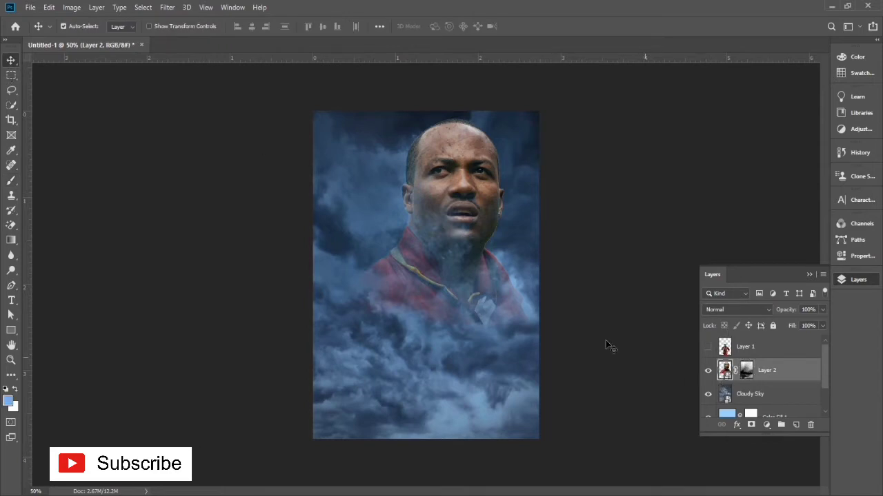
left_click(72, 8)
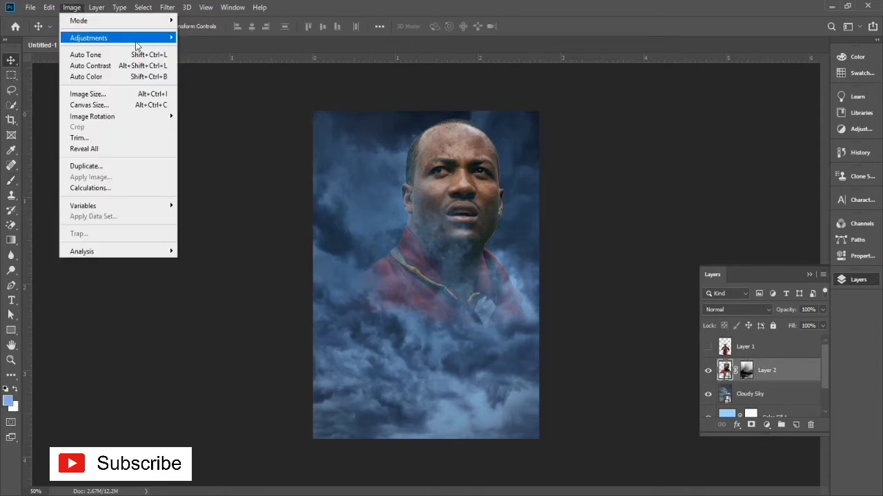
mouse_move(160, 43)
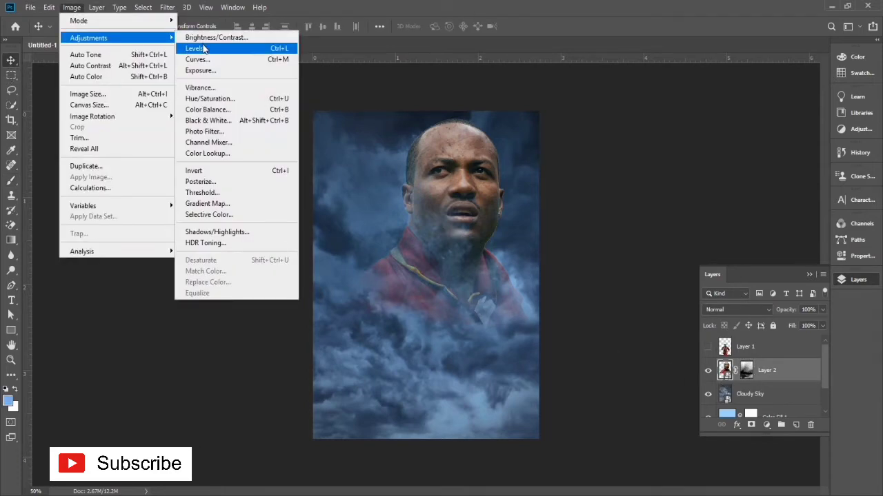
left_click(220, 98)
left_click(354, 131)
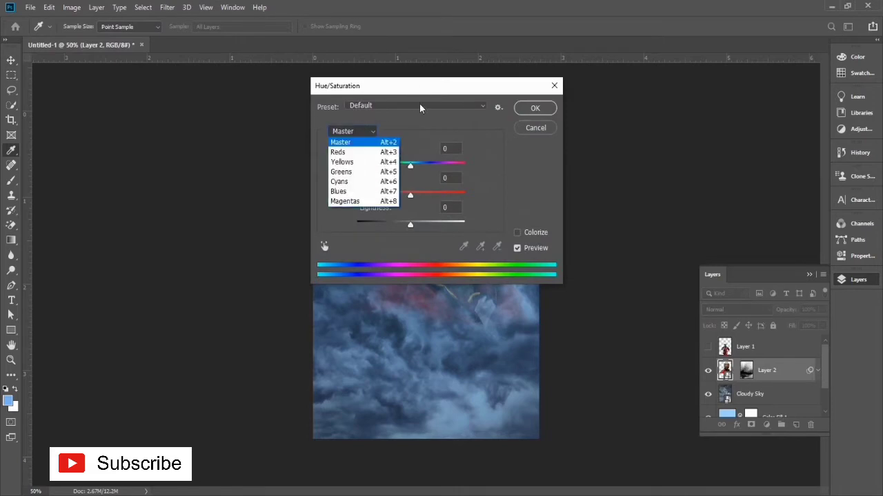
left_click_drag(429, 82, 381, 107)
left_click(304, 157)
left_click(350, 111)
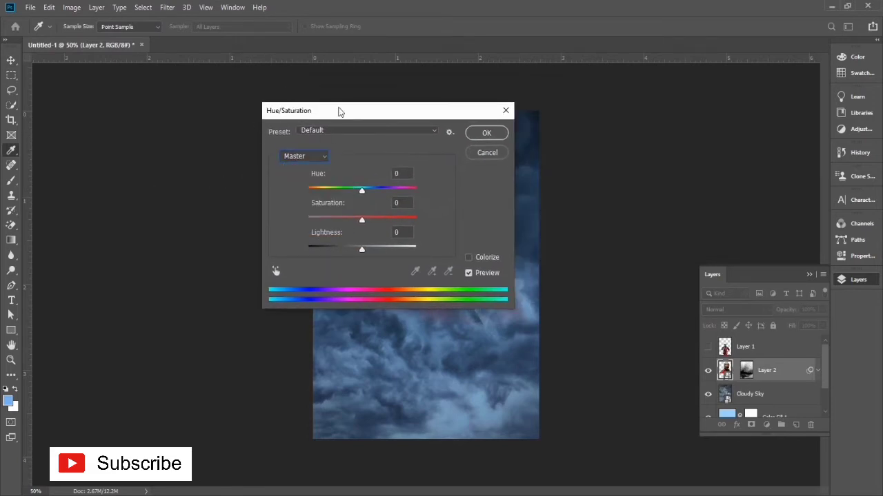
left_click(305, 157)
left_click(368, 115)
left_click_drag(362, 191, 358, 191)
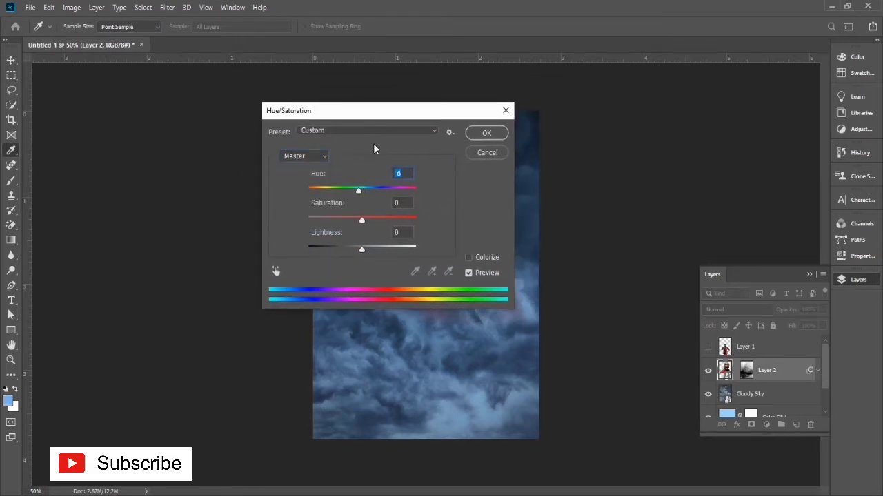
left_click(482, 153)
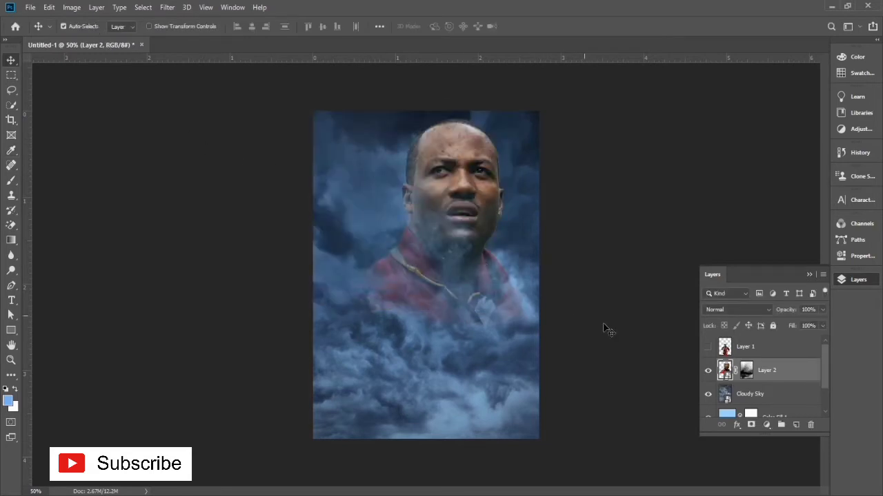
Step: Apply a Camera Raw filter to Layer 2 with Exposure +0.90, Clarity +100, Texture +88 and the Desaturated Contrast preset
key("ctrl+shift+a")
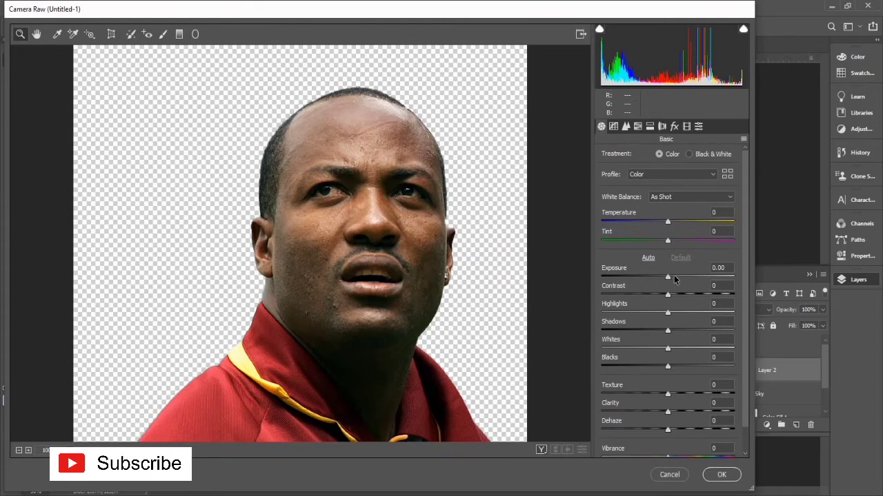
left_click(673, 277)
scroll(695, 344, "down", 1)
left_click_drag(707, 386, 744, 386)
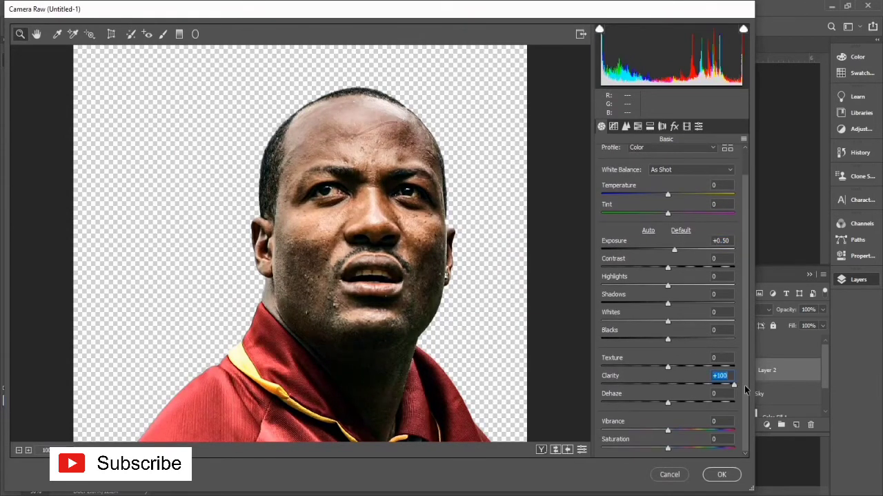
left_click_drag(667, 366, 726, 367)
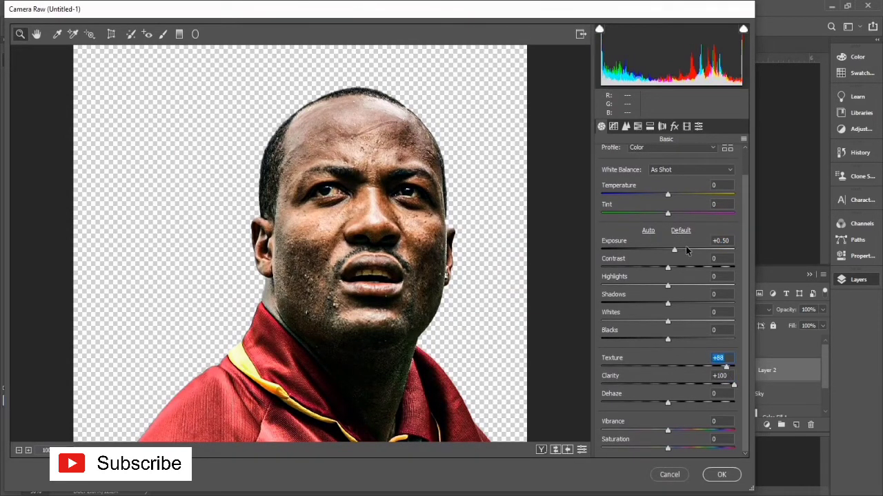
left_click(682, 250)
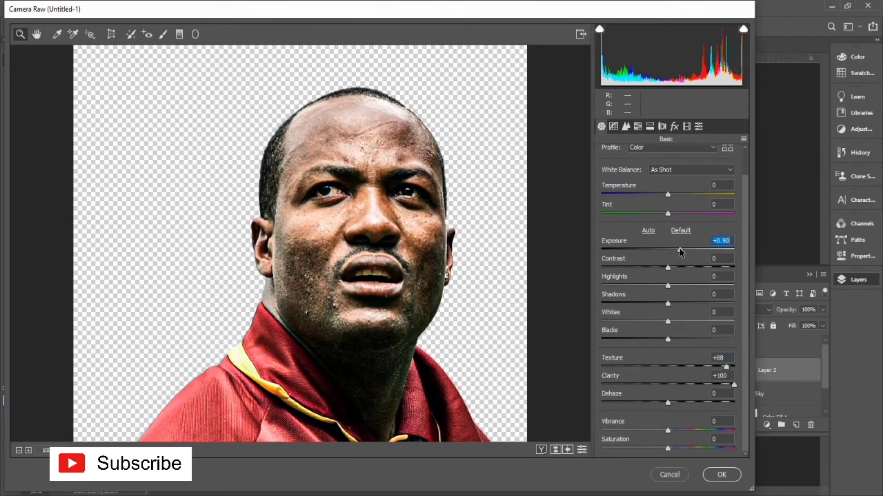
left_click(698, 127)
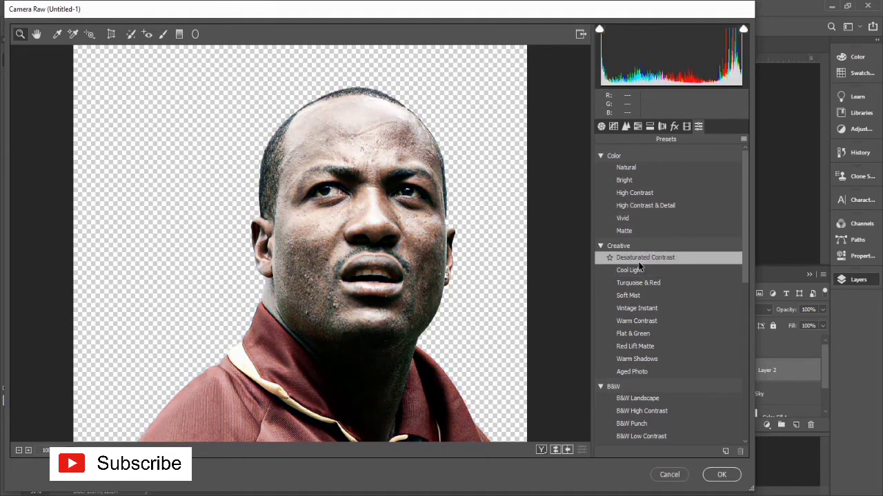
left_click(721, 475)
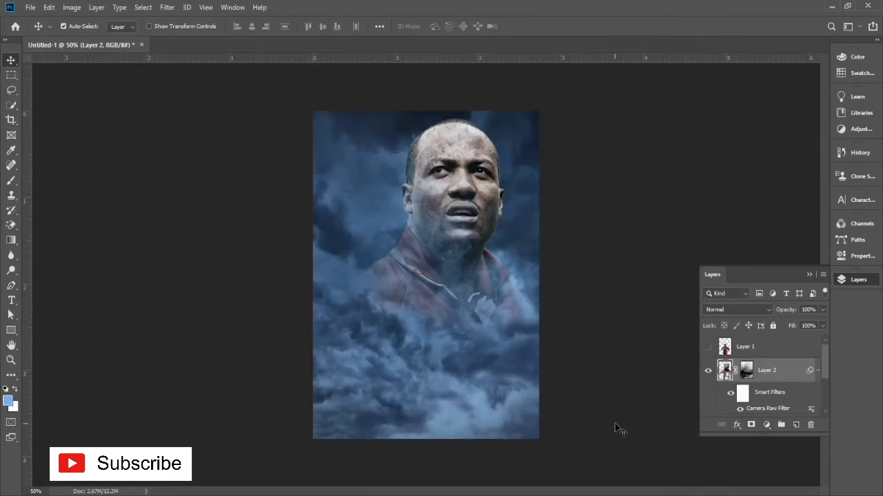
Step: Show Layer 1 and enlarge the player to about 106%, shifting him lower in front of the portrait
left_click(708, 347)
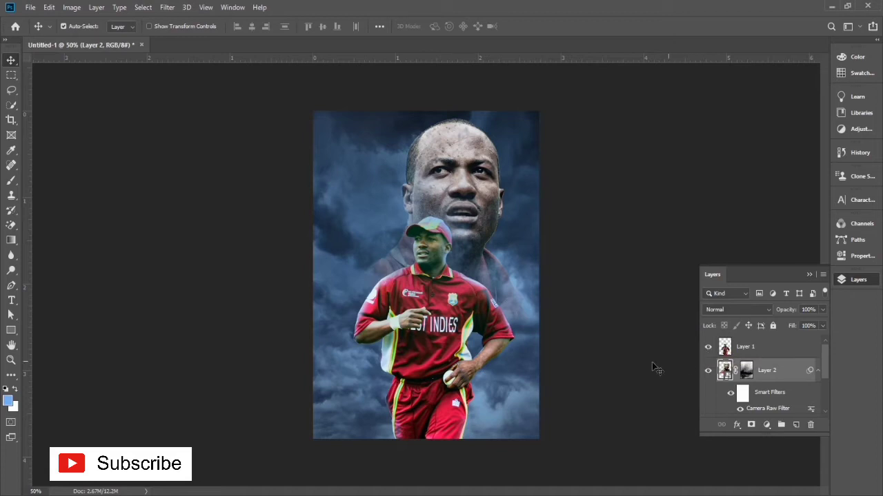
left_click(446, 346)
key("ctrl+t")
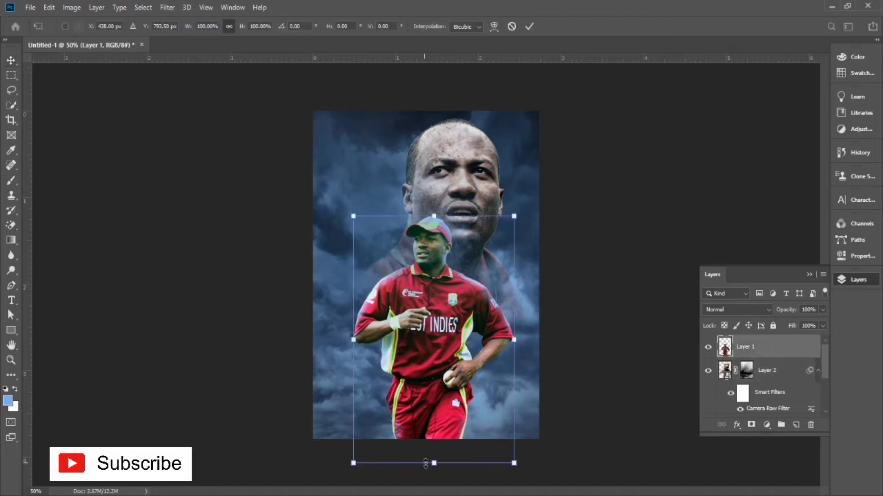
left_click_drag(434, 464, 439, 493)
left_click_drag(433, 216, 434, 227)
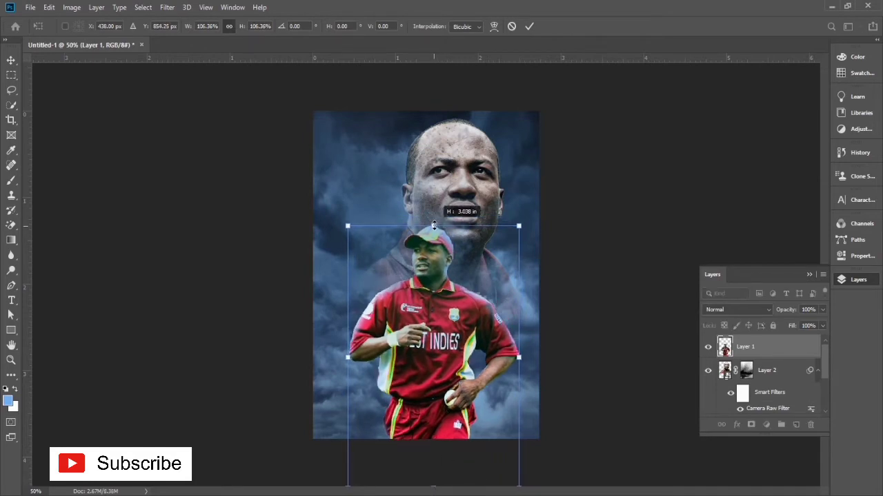
key("Return")
Step: Move the large portrait slightly up and left so the head reaches the poster's upper edge
left_click(474, 174)
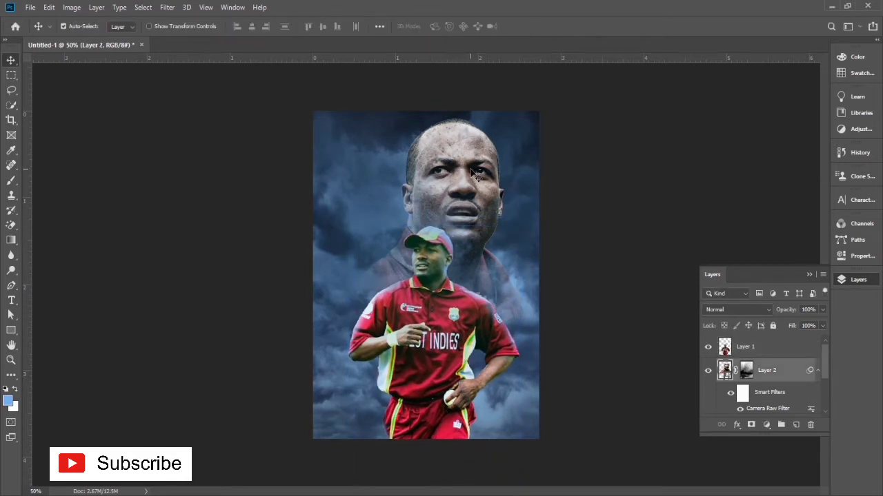
key("shift+Up")
key("shift+Up")
key("shift+Up")
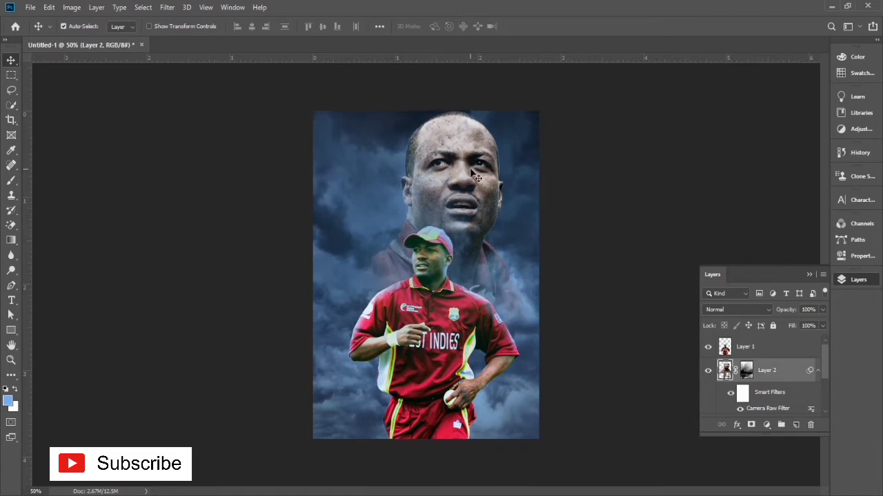
key("shift+Left")
key("shift+Left")
key("Up")
key("Up")
key("Up")
key("Up")
key("Up")
key("Up")
key("Down")
key("Down")
key("Down")
key("Down")
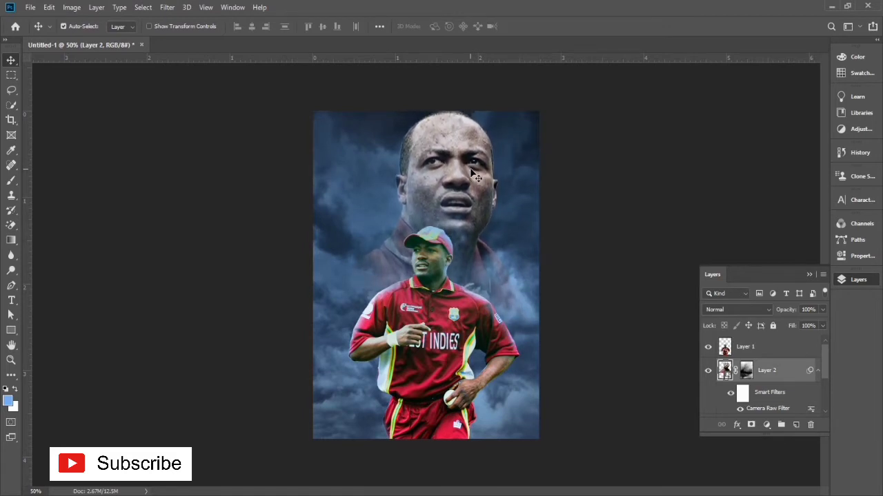
Step: Add a Curves adjustment layer above Layer 1 and pull the RGB curve's white point inward to brighten the highlights
left_click(436, 359)
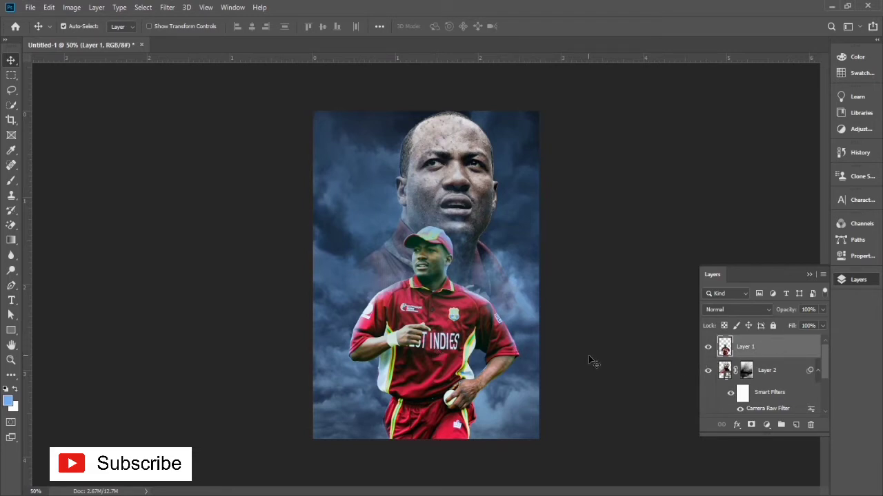
left_click(767, 424)
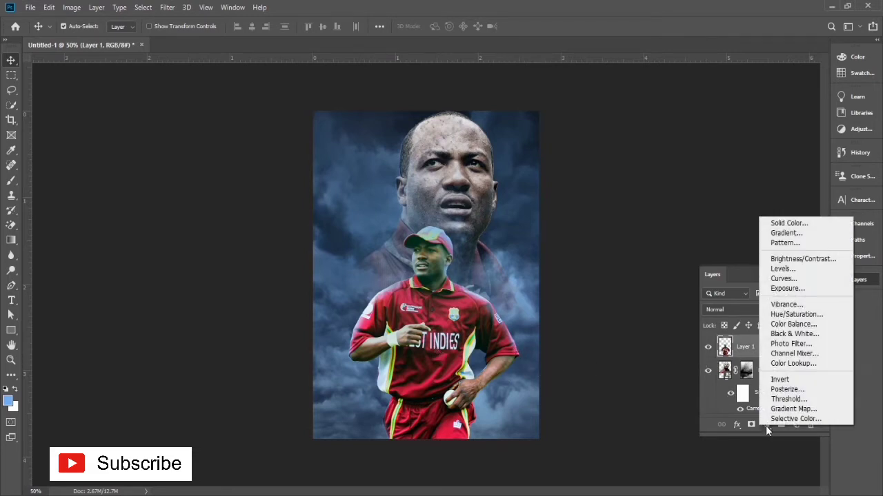
left_click(782, 279)
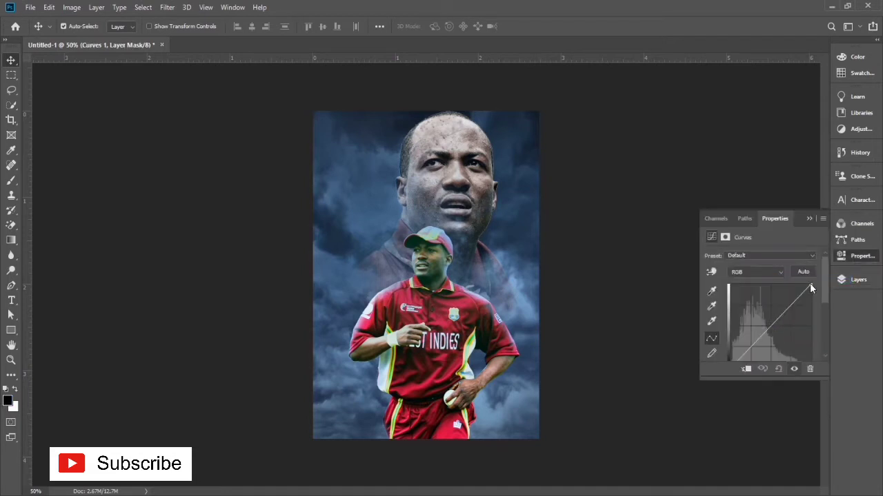
left_click_drag(809, 287, 796, 284)
left_click(710, 218)
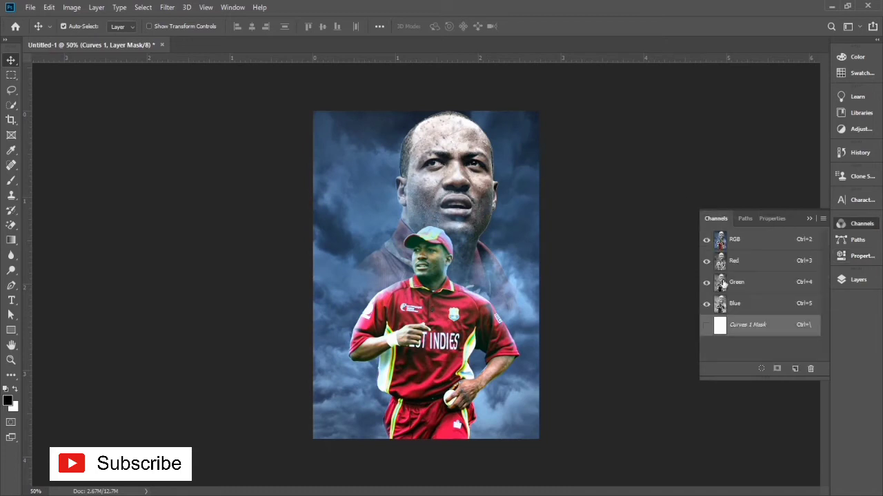
left_click(744, 219)
left_click(718, 218)
left_click(858, 279)
left_click(766, 426)
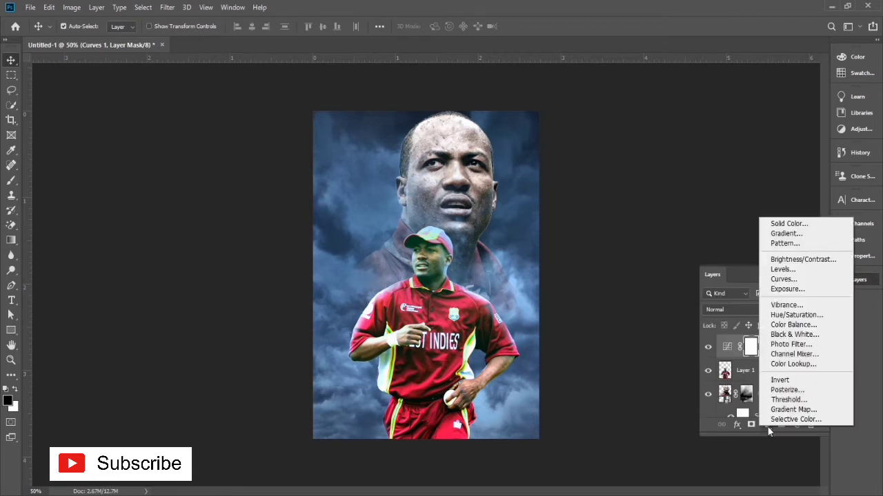
left_click(659, 248)
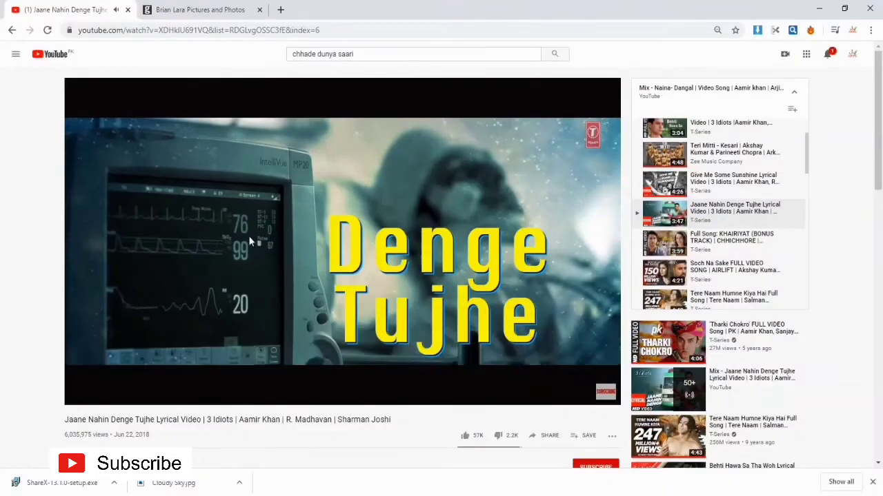
Step: Switch to Chrome, find Jooinn's white-on-black particles photo on Google Images by searching "particles", and copy it
double_click(279, 10)
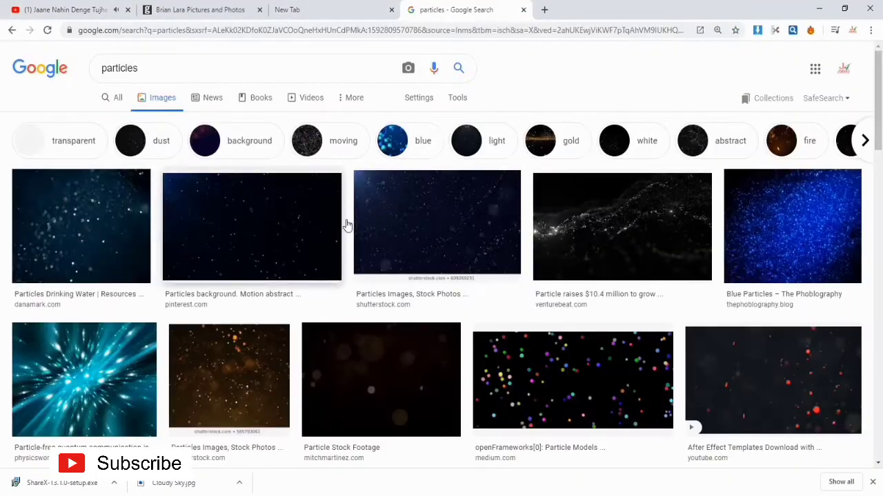
scroll(461, 247, "down", 1)
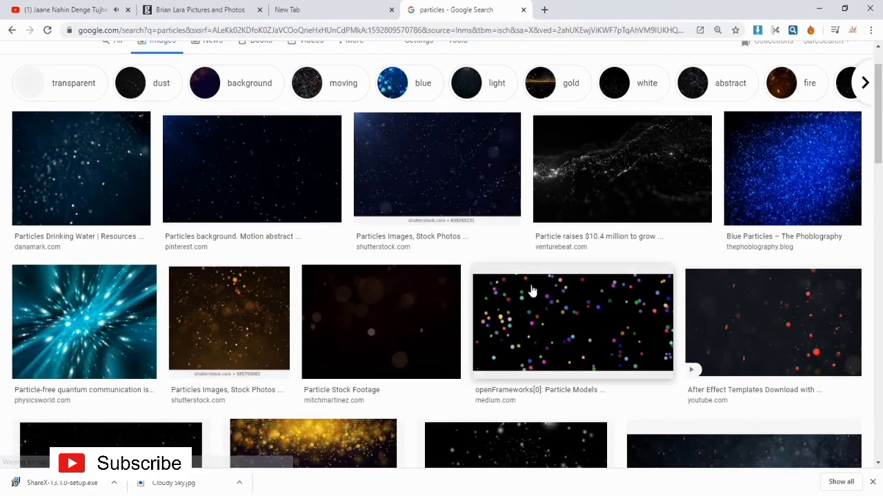
scroll(532, 291, "down", 1)
scroll(453, 353, "down", 2)
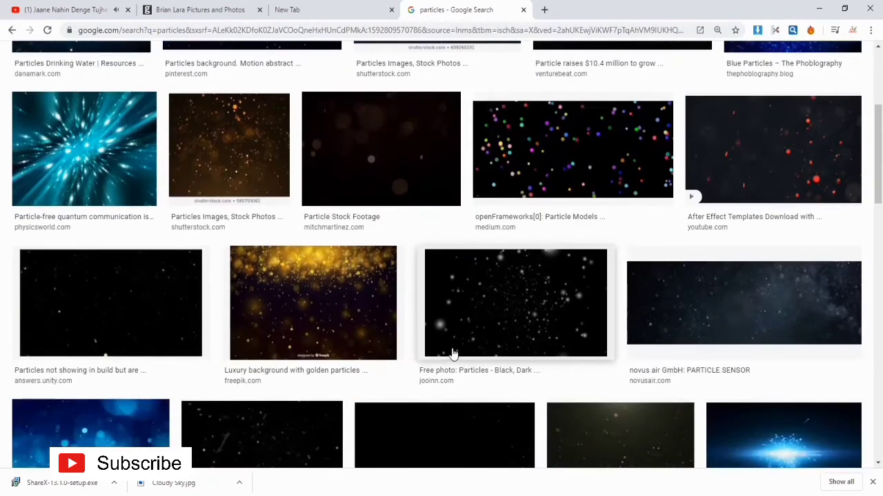
left_click(490, 311)
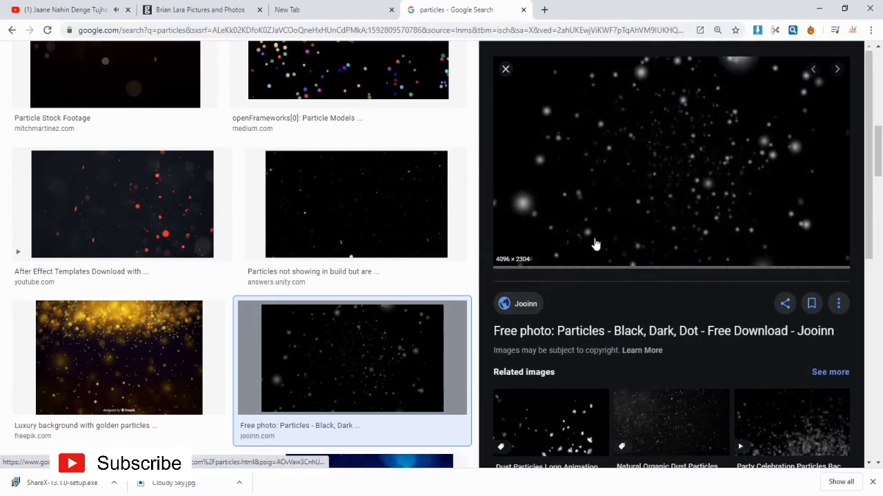
right_click(587, 145)
left_click(620, 274)
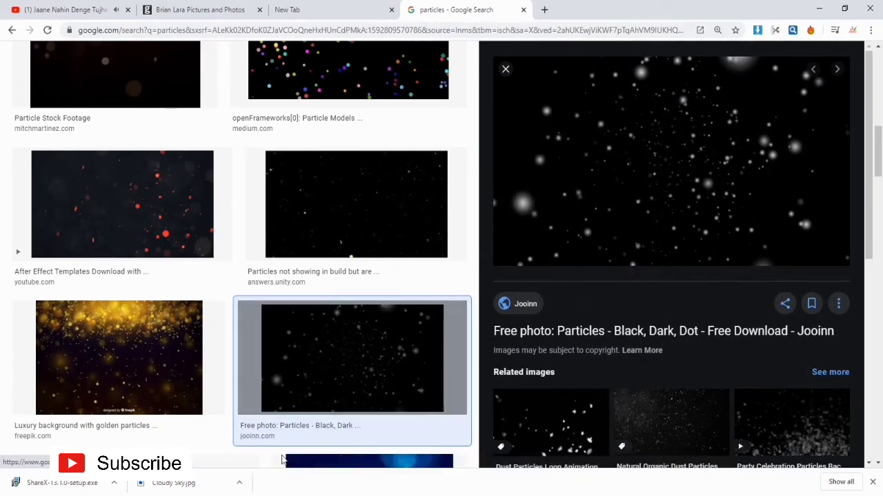
Step: Switch to Photoshop, paste the particles photo above the Curves layer and scale it to about 41.82%
key("alt+Tab")
key("ctrl+v")
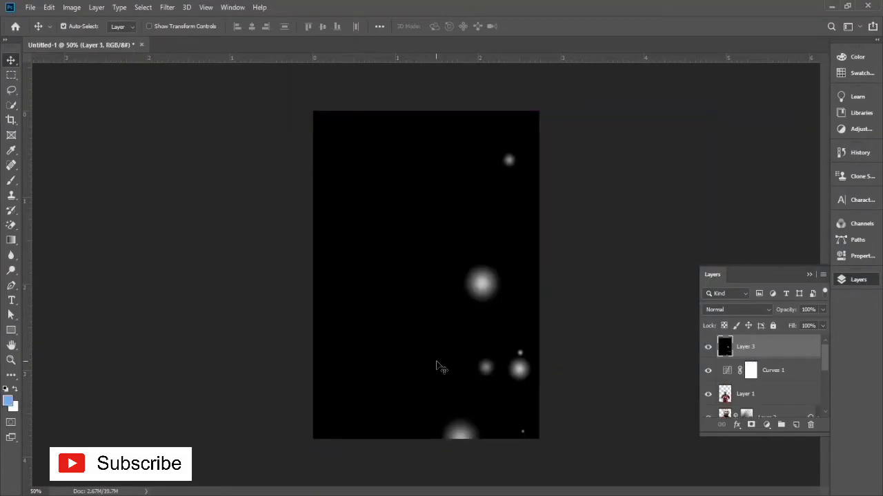
key("ctrl+t")
key("ctrl+minus")
key("ctrl+minus")
key("ctrl+minus")
key("ctrl+minus")
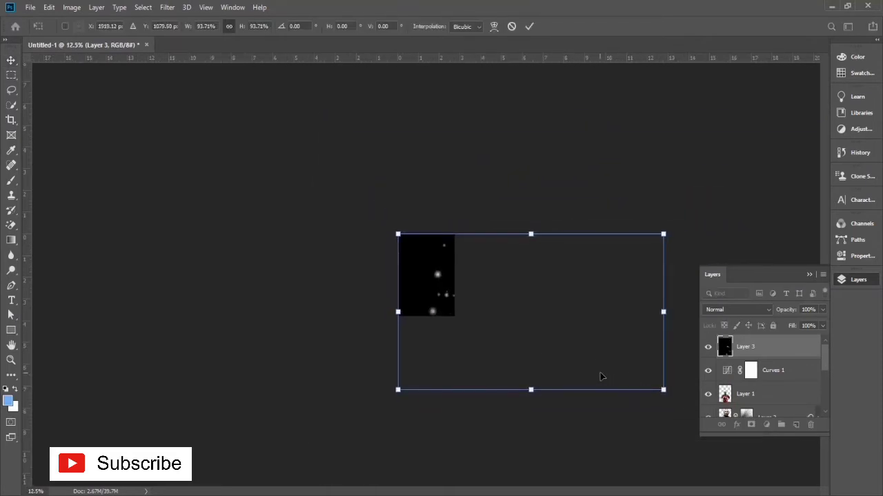
left_click_drag(680, 399, 507, 322)
Step: Straighten the particles photo, rotate it 90° clockwise and scale it to about 37.07% so it covers the whole poster
left_click_drag(504, 325, 500, 324)
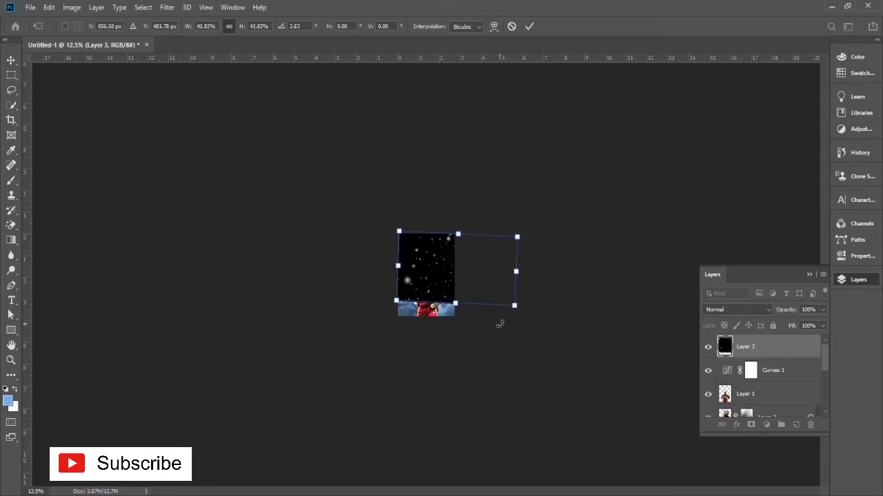
key("ctrl+plus")
key("ctrl+plus")
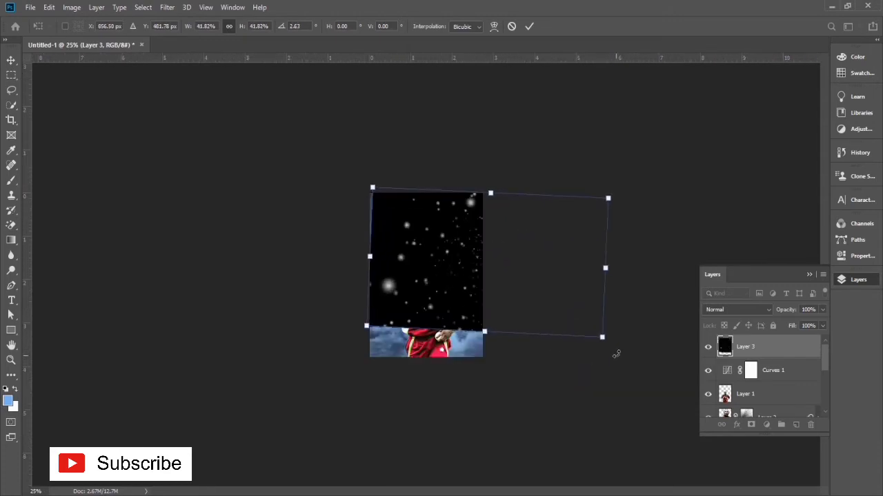
left_click_drag(613, 353, 615, 343)
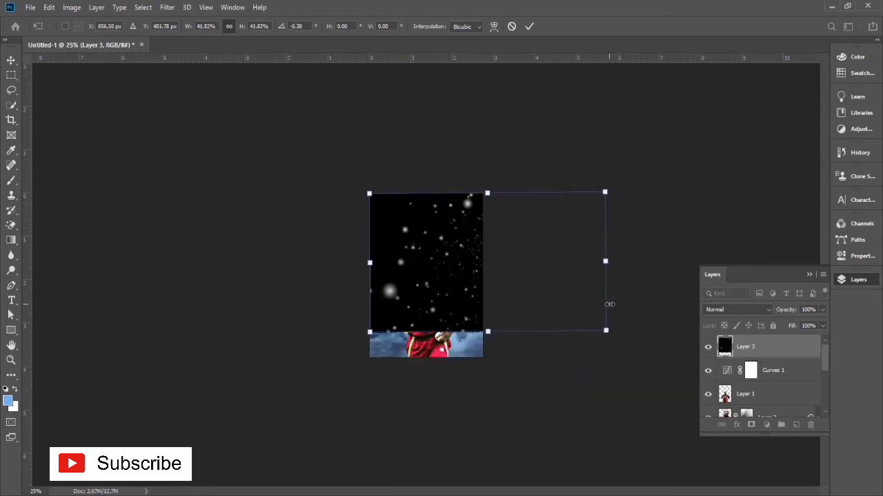
left_click_drag(607, 301, 520, 302)
right_click(443, 275)
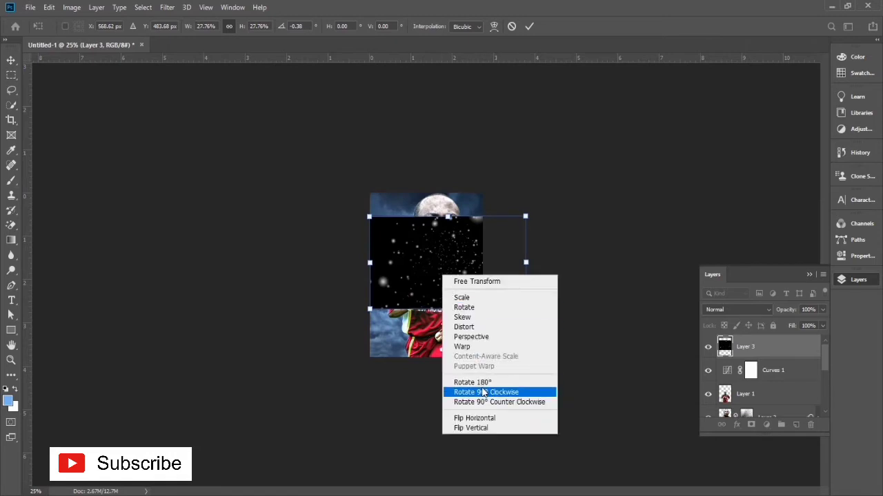
left_click(482, 392)
left_click_drag(447, 304, 423, 311)
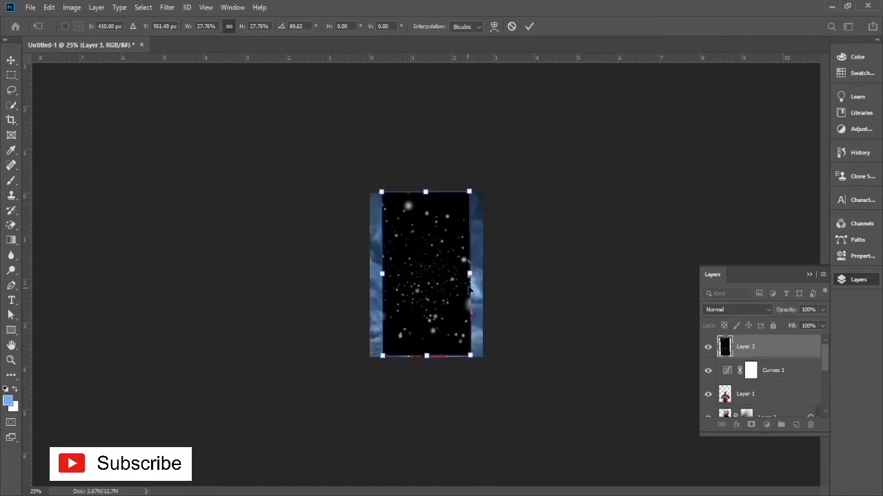
left_click_drag(470, 273, 485, 274)
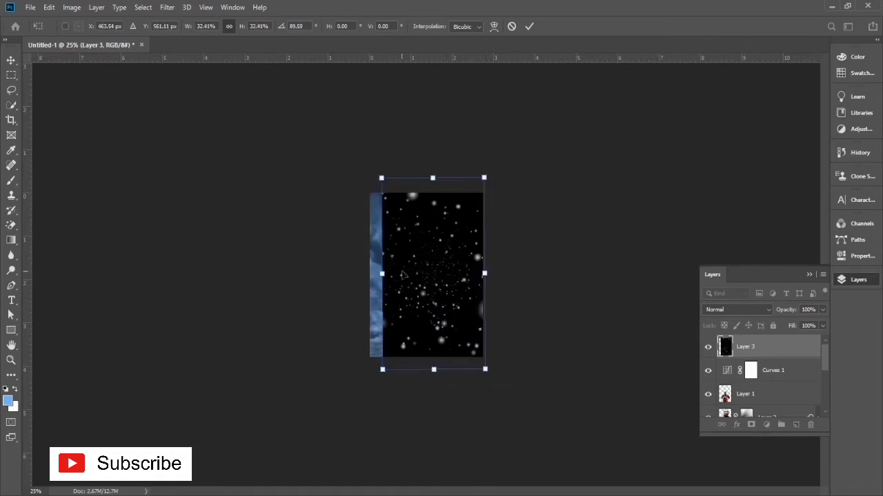
left_click_drag(376, 277, 363, 276)
key("Return")
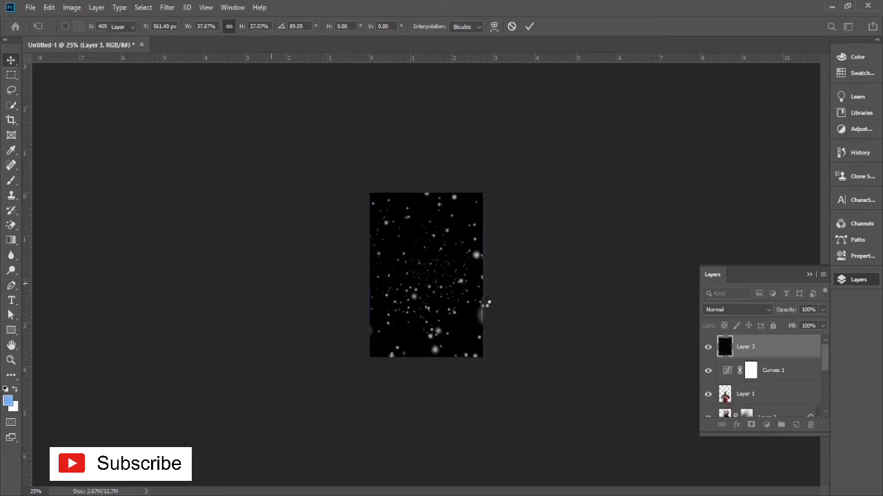
Step: Set the particles layer's blend mode to Linear Dodge (Add)
left_click(731, 309)
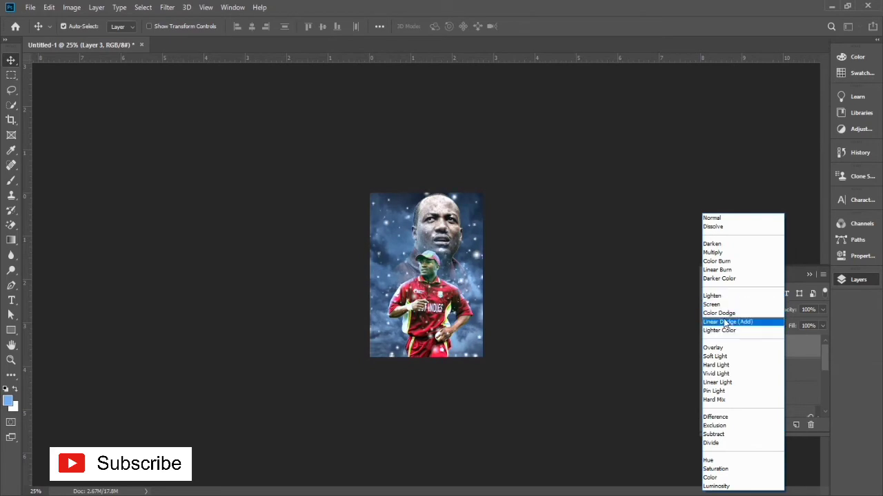
left_click(724, 321)
key("ctrl+plus")
key("ctrl+plus")
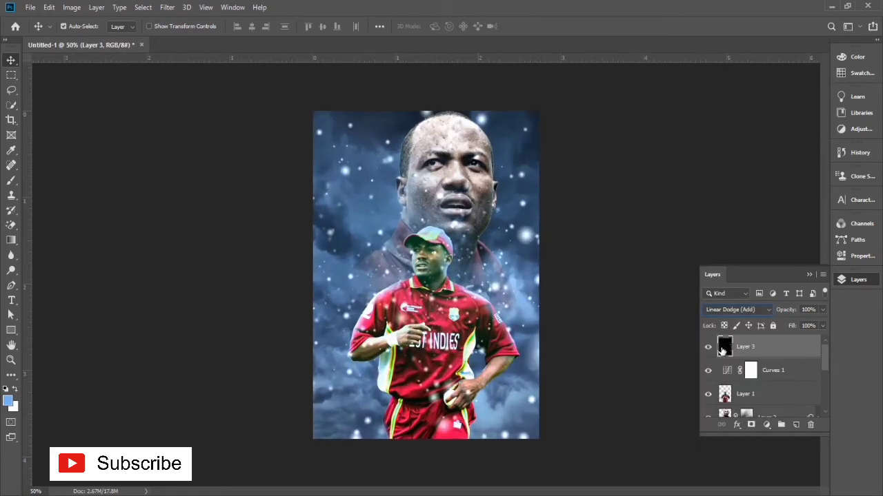
Step: Move the particles layer beneath the large portrait's Layer 2, directly above the Cloudy Sky layer
left_click_drag(723, 347, 727, 400)
scroll(727, 399, "down", 2)
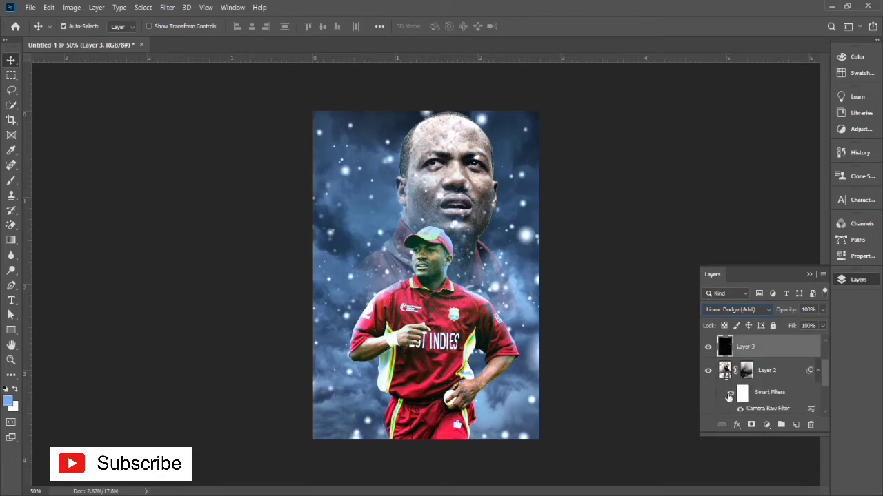
left_click_drag(721, 351, 725, 403)
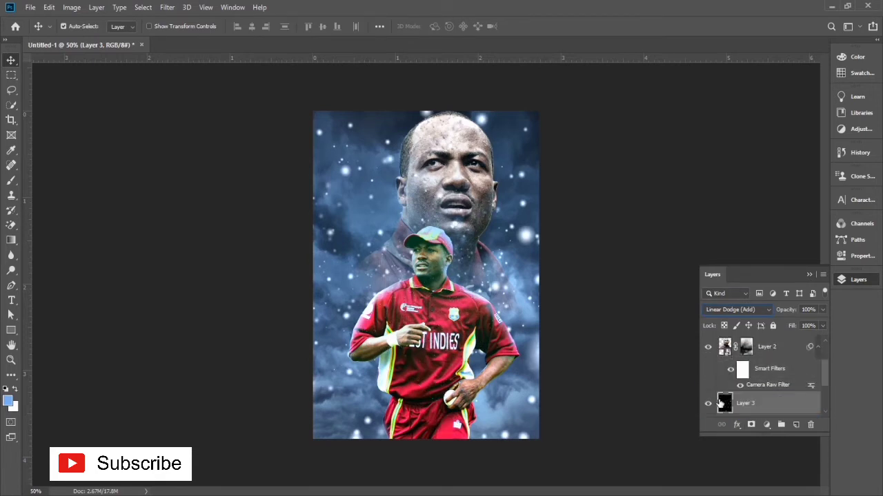
scroll(720, 404, "down", 1)
Step: Compare the poster with and without the particles, and lower the particles layer's opacity to 50%
left_click(708, 356)
left_click(709, 358)
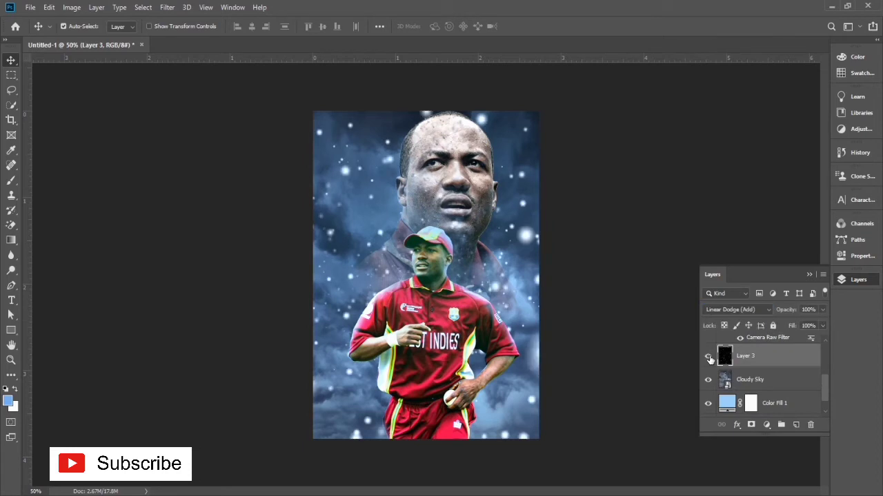
left_click(821, 310)
left_click_drag(812, 322, 796, 323)
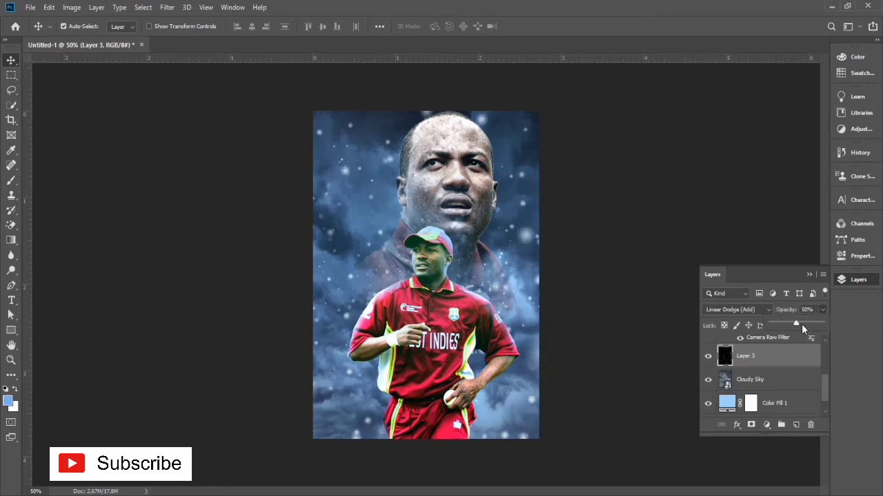
left_click(639, 355)
left_click(426, 400)
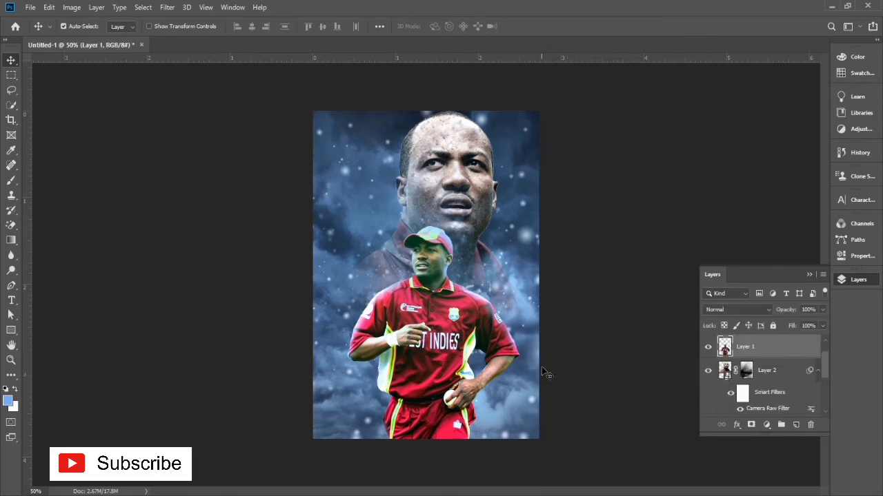
scroll(743, 367, "up", 1)
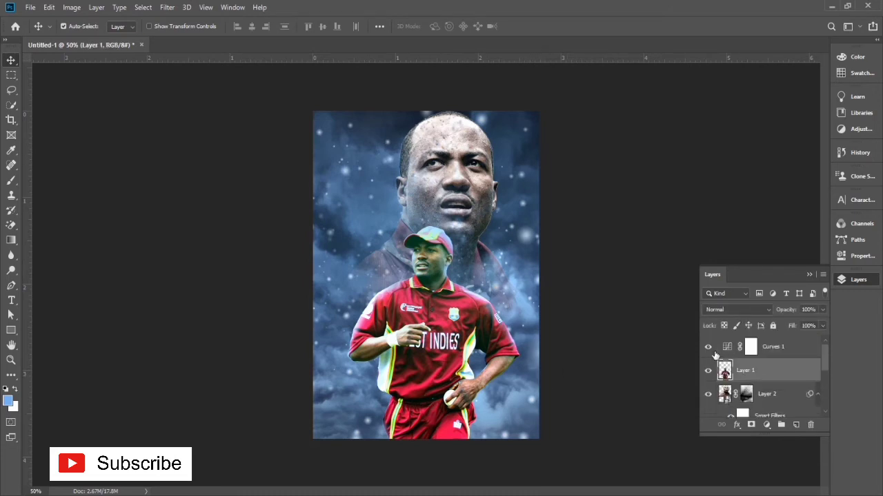
left_click(722, 346)
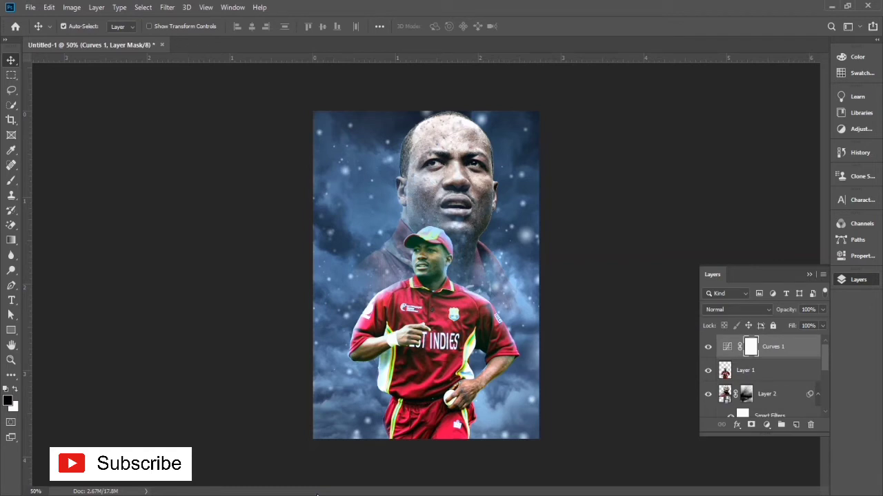
key("ctrl+z")
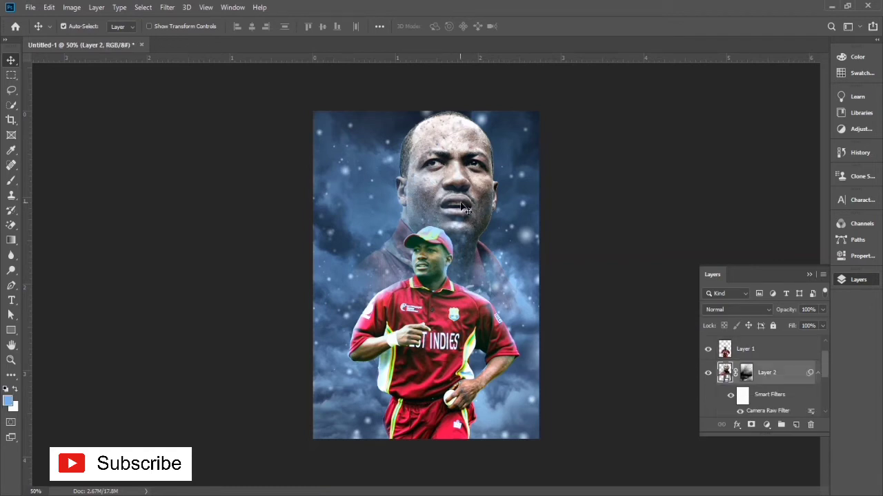
Step: Rasterize the large portrait's Layer 2 and brighten the forehead's midtones with the Dodge tool at 72% exposure
key("ctrl+plus")
key("ctrl+plus")
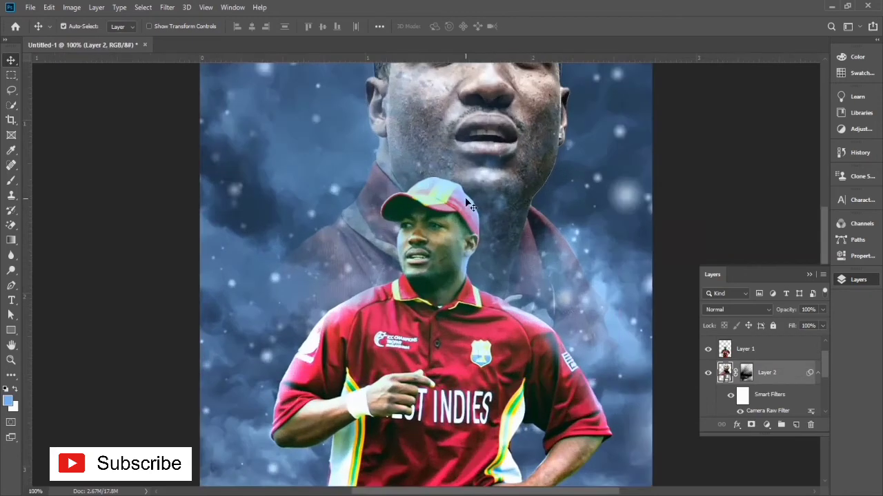
left_click_drag(455, 215, 401, 344)
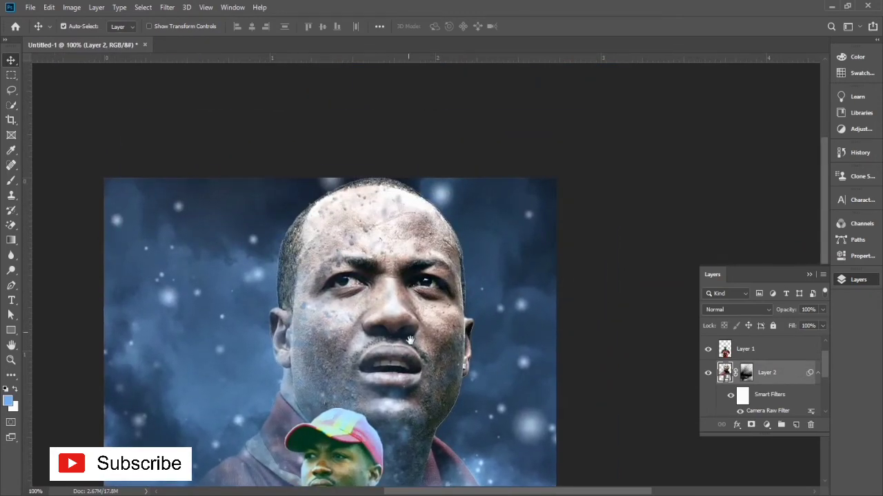
scroll(413, 331, "down", 2)
left_click(11, 271)
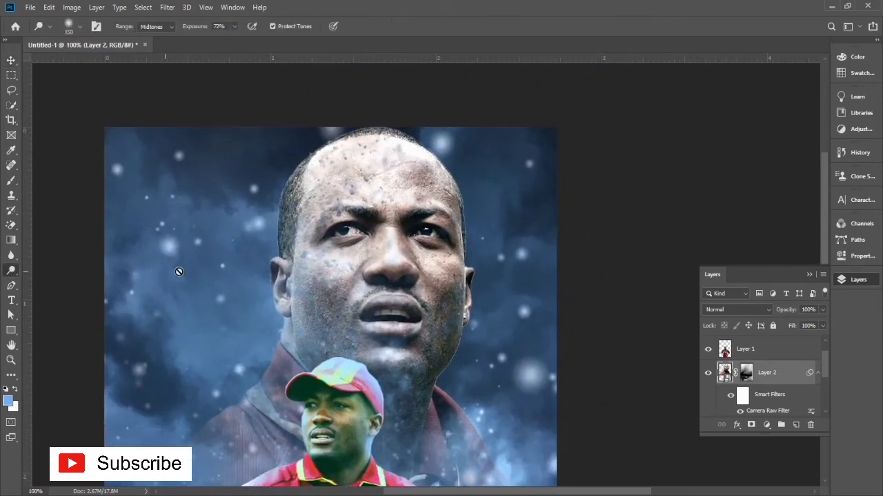
left_click(373, 222)
left_click(422, 201)
mouse_move(432, 175)
left_mouse_down()
mouse_move(414, 142)
mouse_move(313, 164)
left_mouse_up()
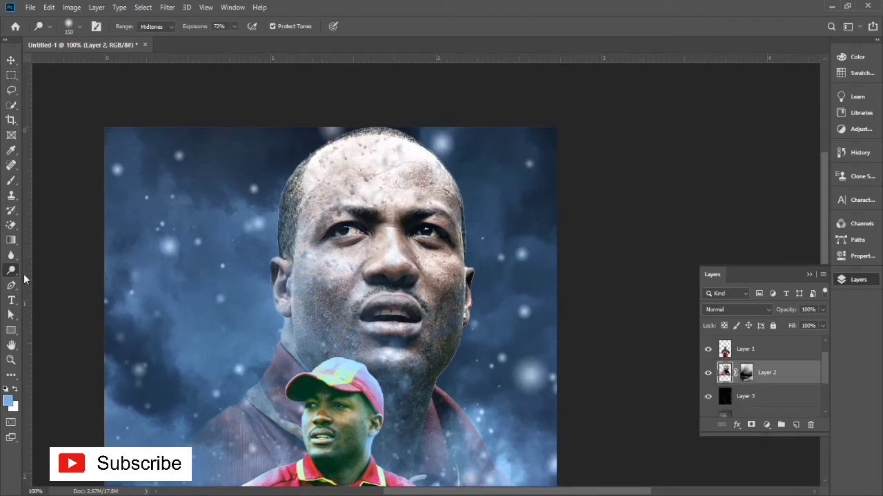
Step: Darken the midtones along the large portrait's ear-side face edge with the Burn tool at 25% exposure
right_click(15, 276)
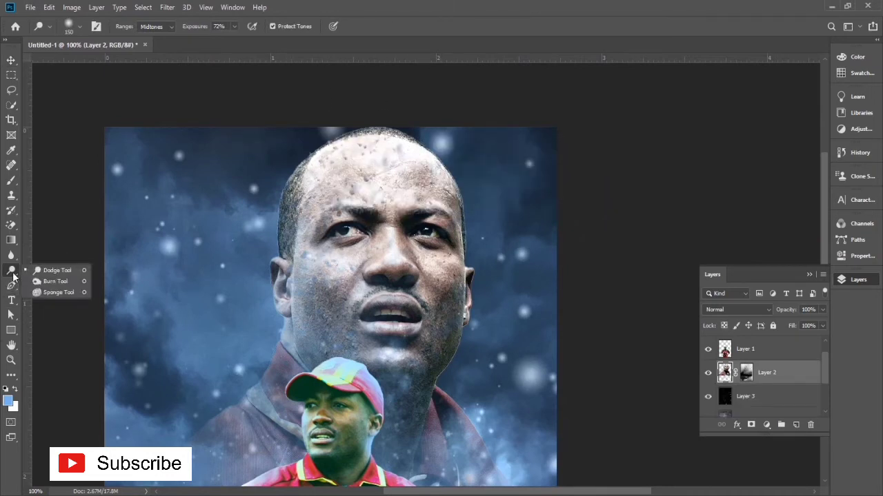
left_click(74, 287)
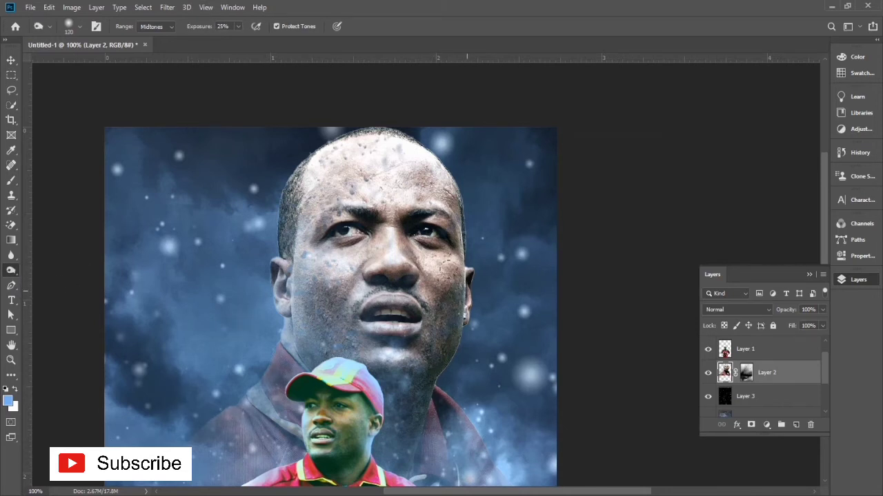
left_click_drag(467, 291, 461, 271)
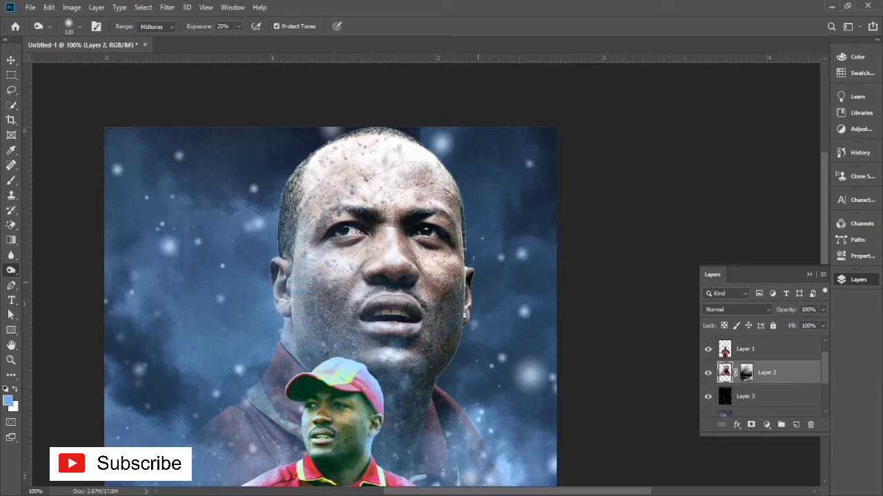
left_click_drag(459, 232, 459, 265)
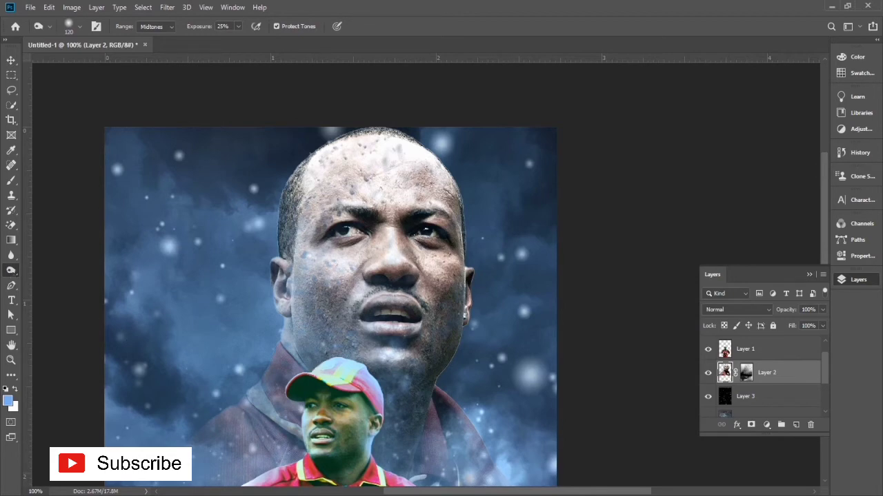
scroll(79, 424, "down", 5)
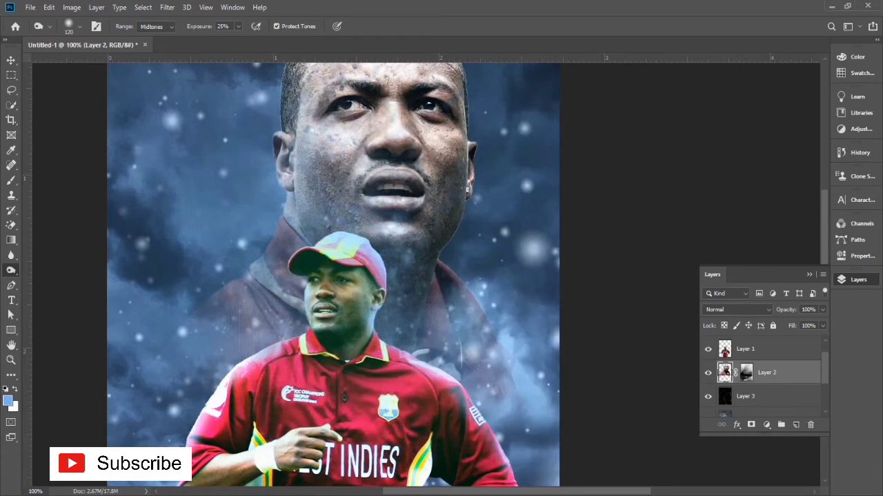
key("ctrl+minus")
key("ctrl+minus")
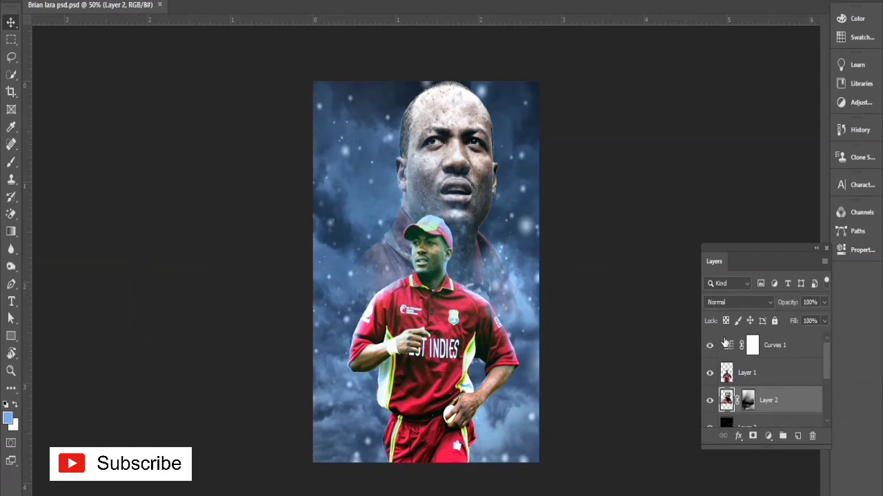
Step: Add a Levels adjustment layer above Curves 1 and raise its RGB black input level to about 8
left_click(724, 343)
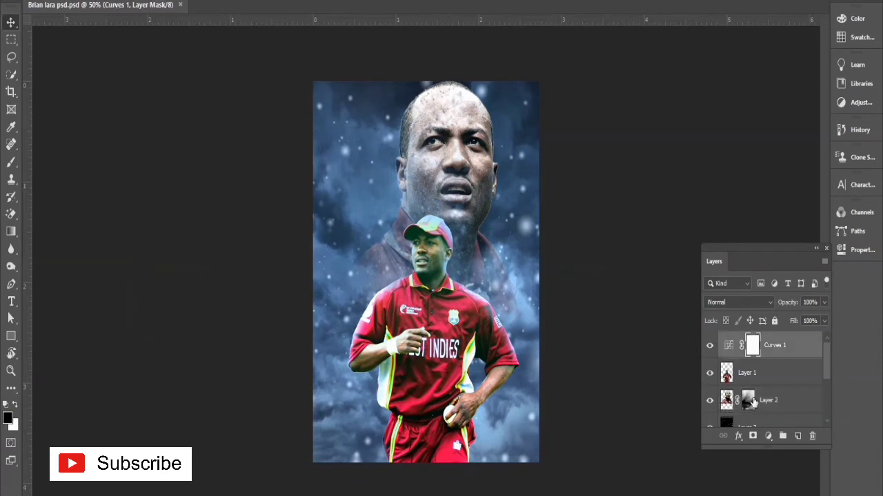
left_click(768, 436)
left_click(786, 253)
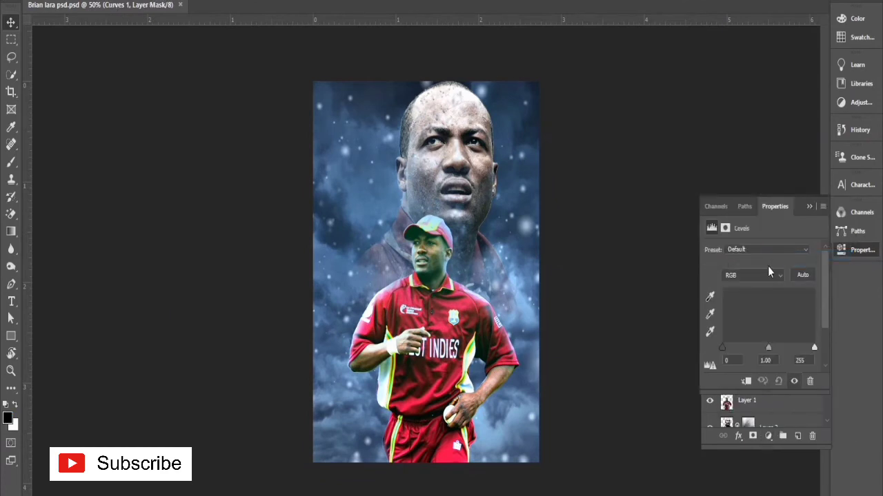
left_click_drag(725, 345, 725, 346)
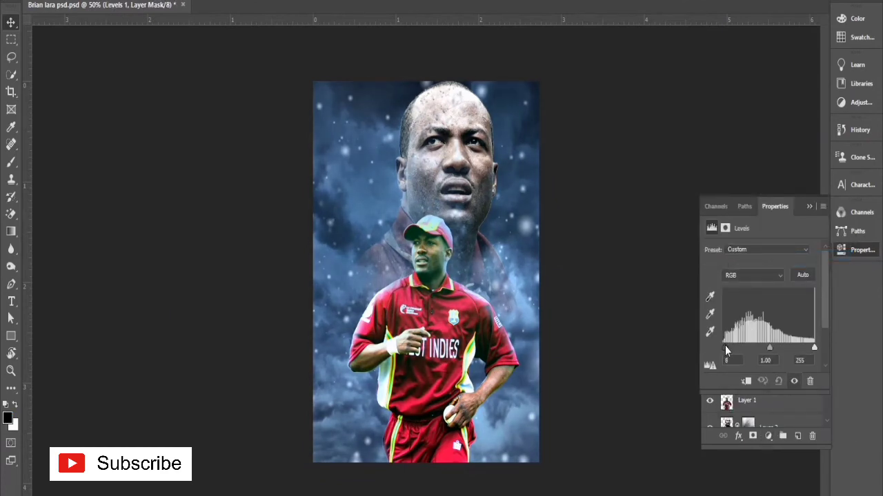
left_click_drag(813, 349, 815, 348)
left_click(710, 207)
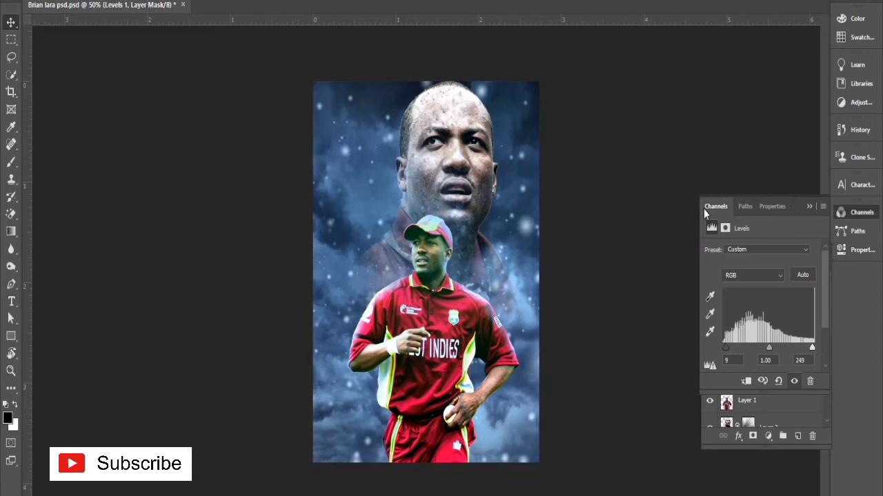
Step: Add a Gradient Fill layer above Levels 1, linear at 90 degrees, fading from dark grey to transparent
left_click(768, 435)
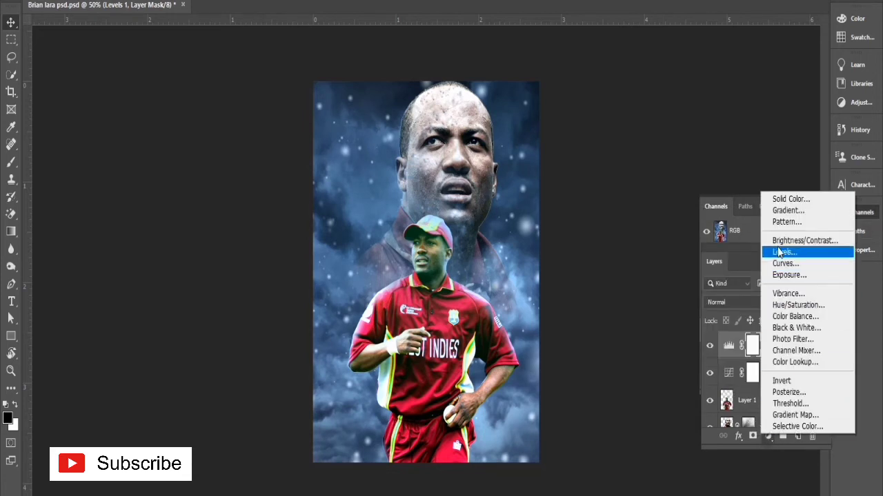
left_click(787, 210)
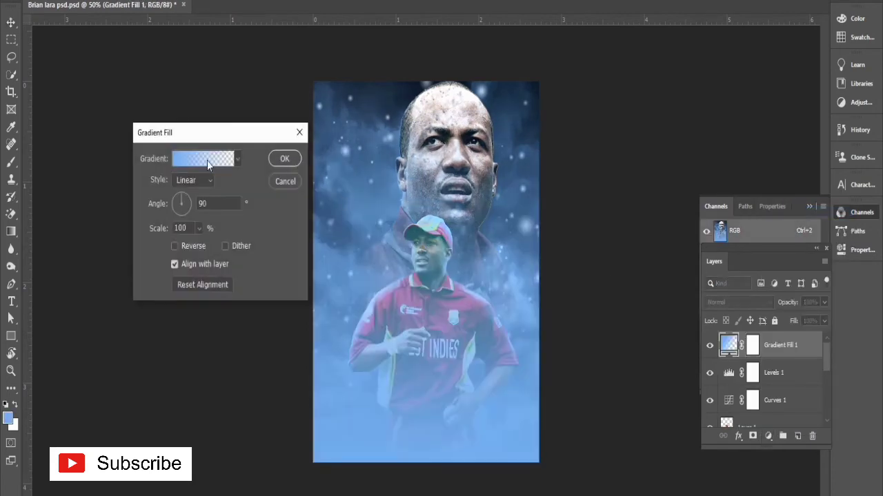
left_click(208, 161)
double_click(524, 368)
left_click(524, 368)
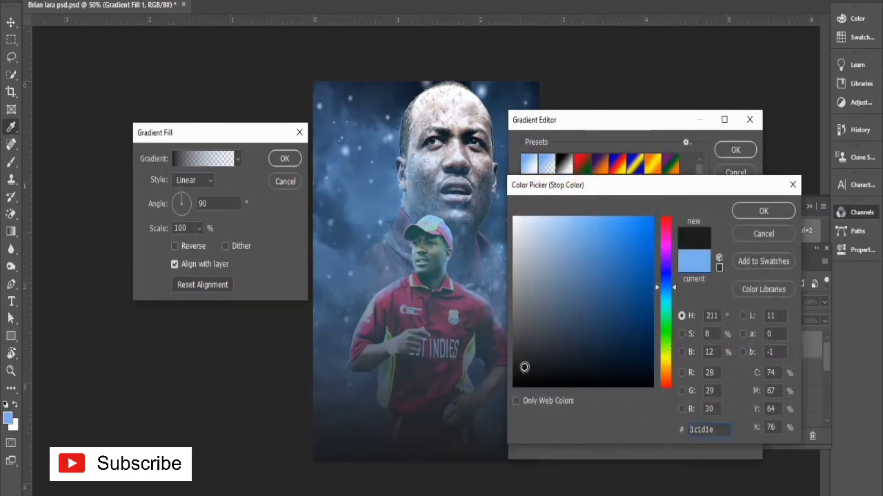
mouse_move(524, 367)
left_mouse_down()
mouse_move(528, 355)
mouse_move(511, 335)
left_mouse_up()
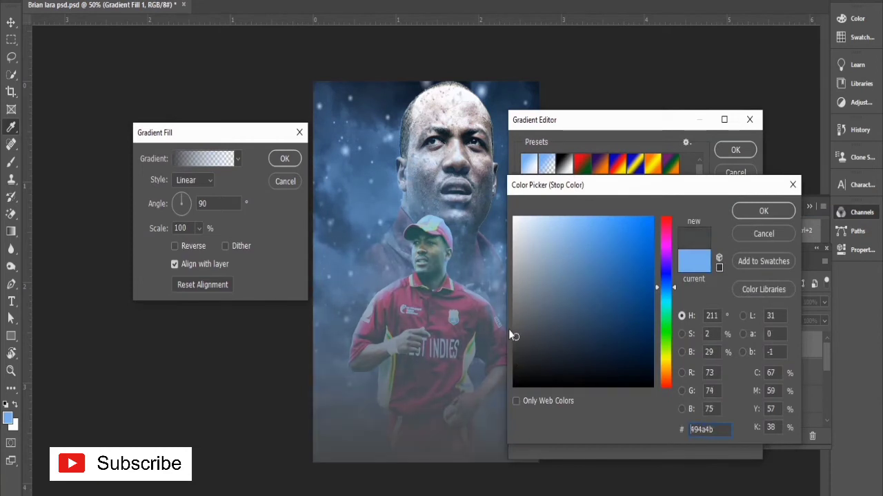
left_click(465, 331)
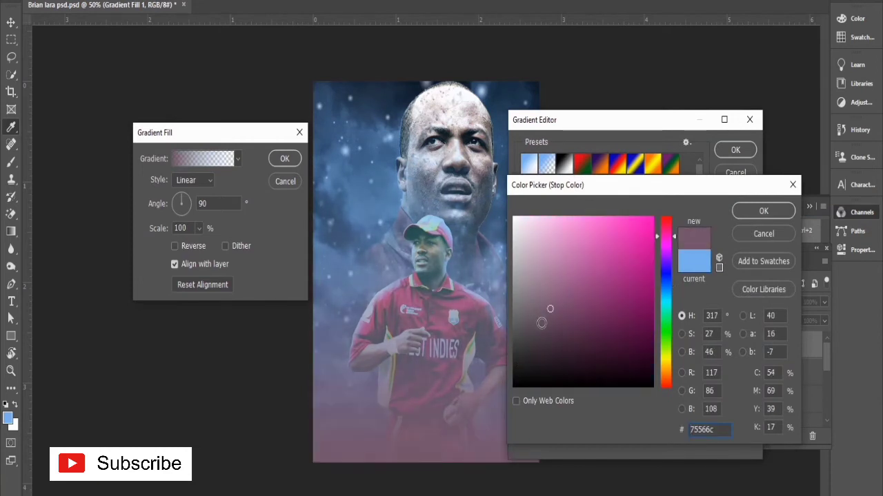
mouse_move(542, 337)
left_mouse_down()
mouse_move(512, 368)
mouse_move(513, 331)
left_mouse_up()
left_click(737, 213)
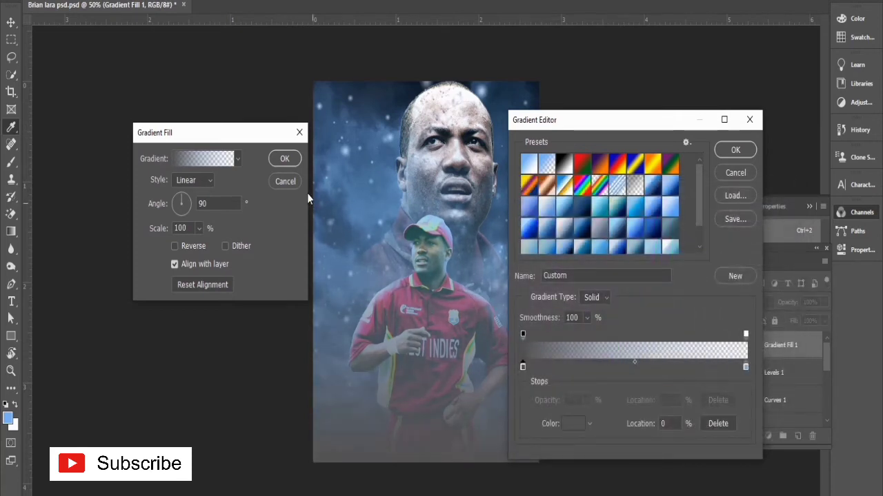
left_click(735, 150)
left_click(284, 159)
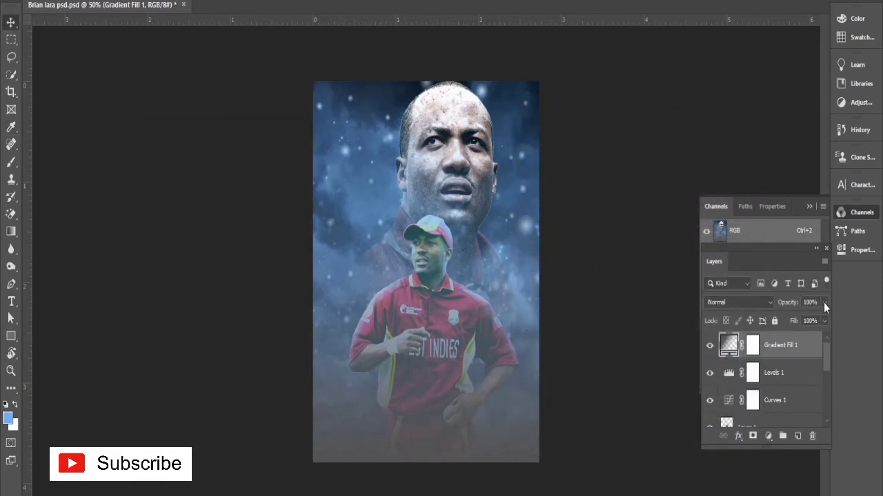
Step: Lower the Gradient Fill 1 layer's opacity to 64%, keeping its gradient settings
left_click_drag(824, 304, 815, 320)
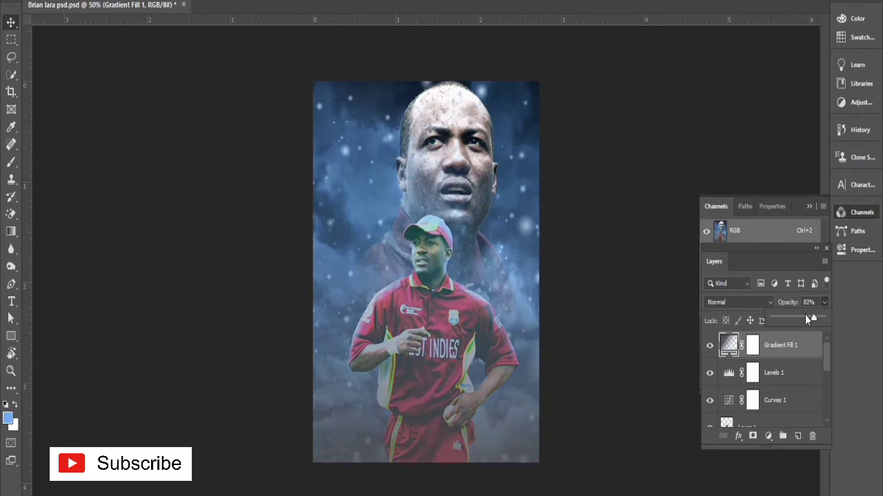
left_click_drag(811, 319, 807, 318)
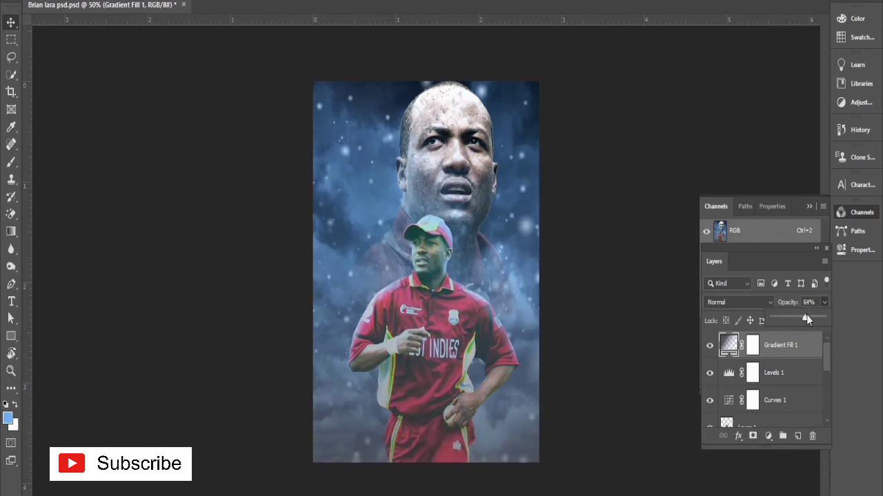
double_click(729, 344)
left_click(275, 162)
Step: Select the Gradient Fill 1 mask and set up a Soft Round brush at about 1102 px with 0% hardness
left_click(752, 349)
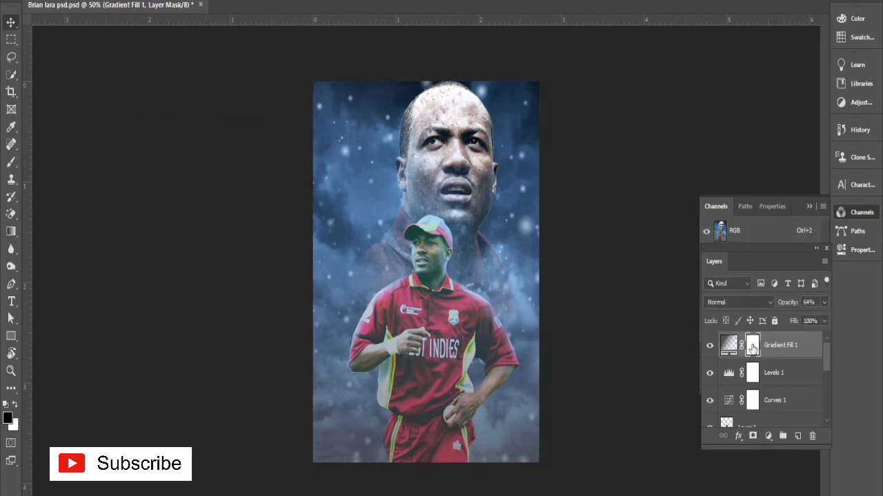
key("b")
right_click(457, 243)
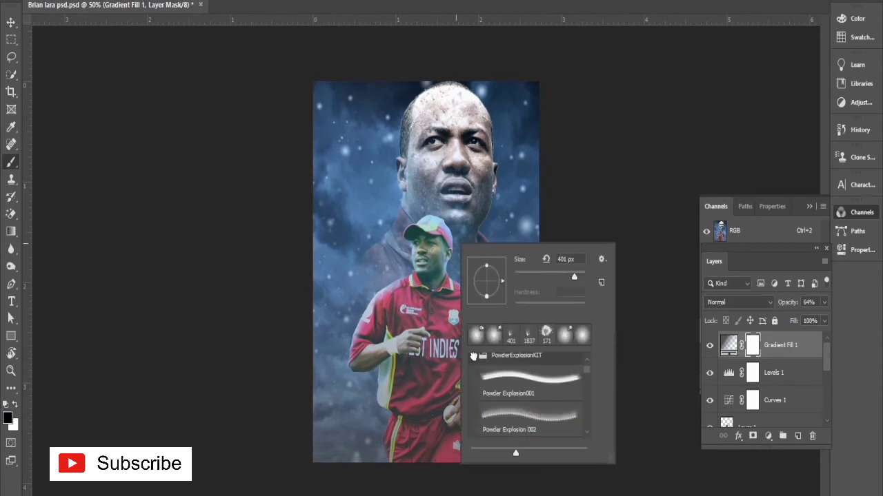
scroll(476, 360, "up", 2)
left_click(475, 363)
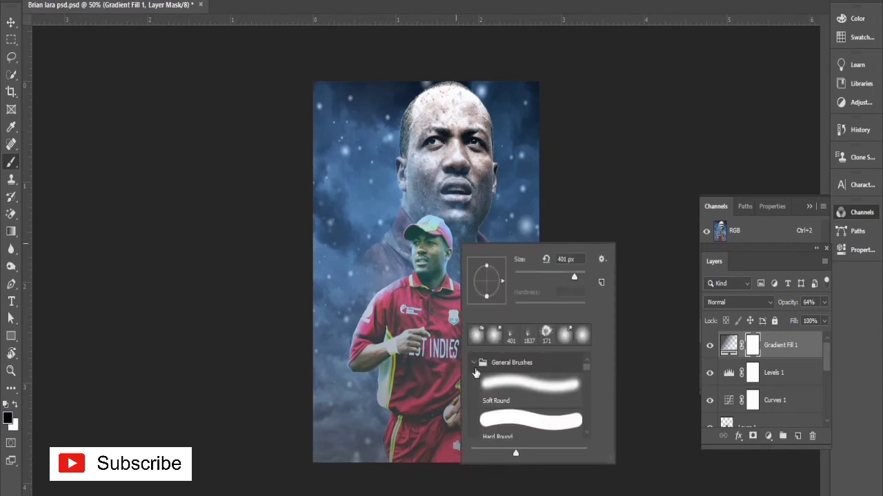
left_click(502, 383)
left_click_drag(575, 277, 579, 281)
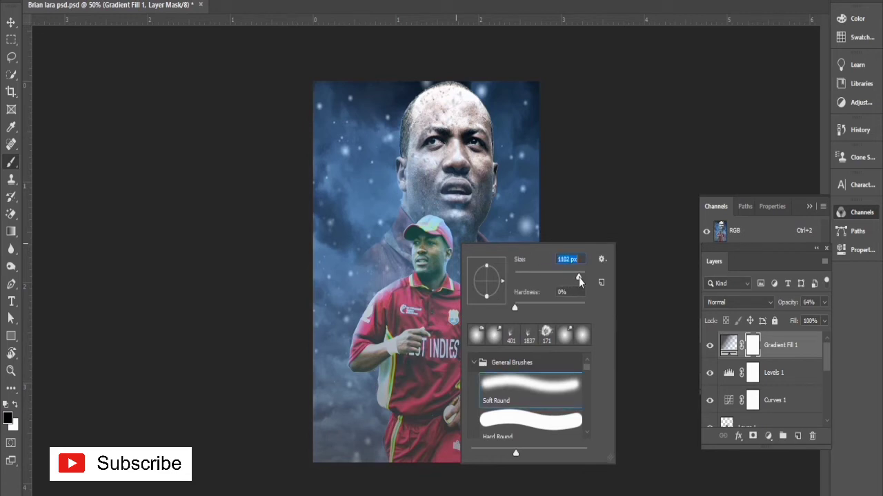
left_click(168, 57)
Step: Try painting black on the Gradient Fill 1 mask over the middle of the poster, and undo the strokes
left_click_drag(455, 245, 365, 221)
key("ctrl+z")
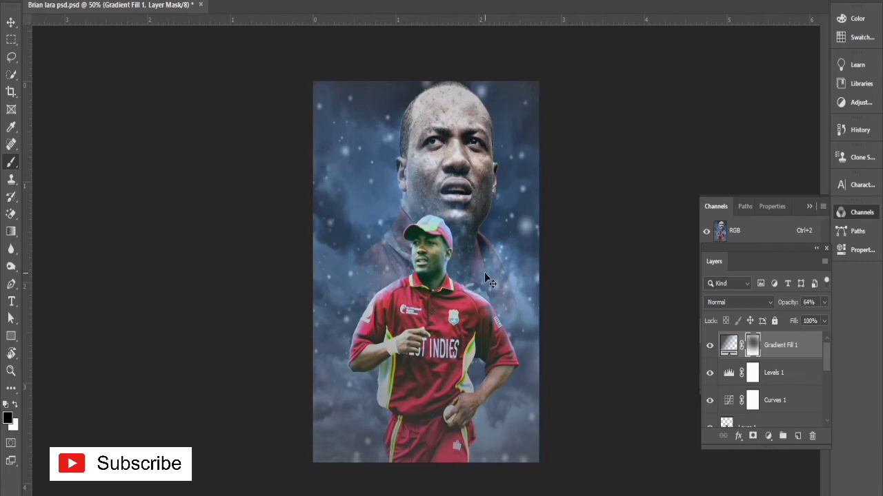
key("ctrl+z")
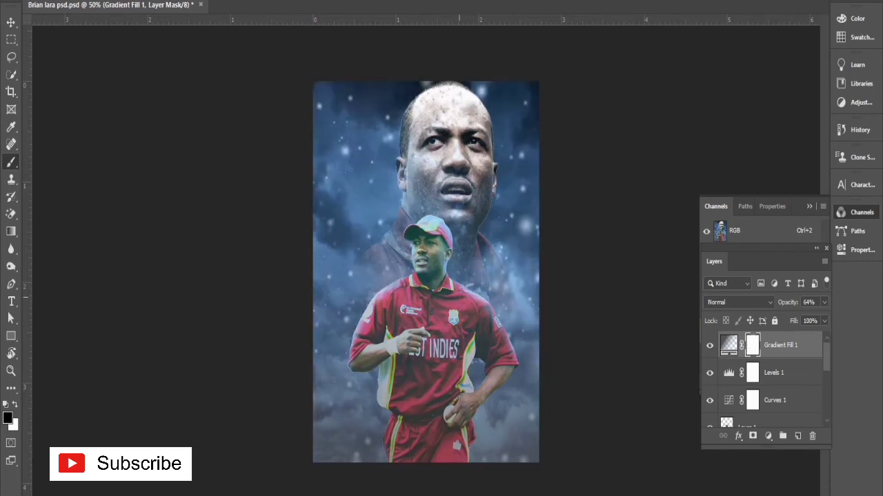
key("ctrl+z")
key("ctrl+z")
left_click(10, 26)
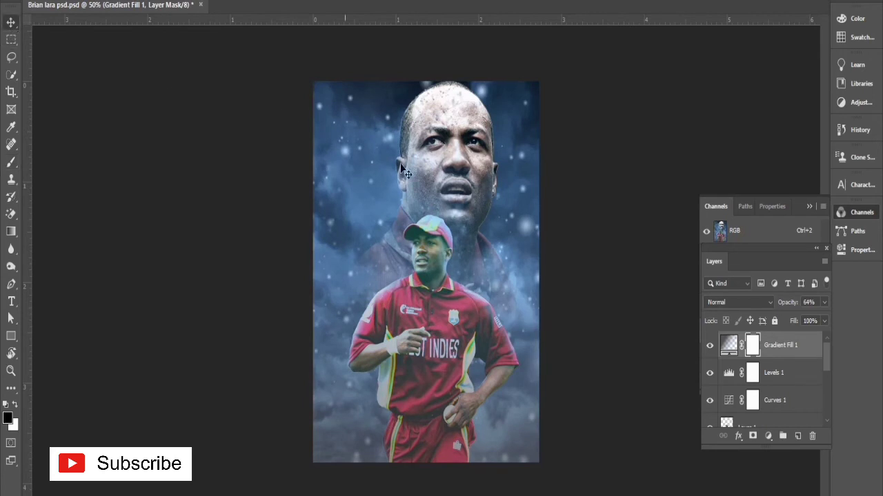
Step: Add a Color Lookup adjustment layer above Gradient Fill 1 and load the TensionGreen.3DL lookup file
left_click(768, 436)
left_click(785, 365)
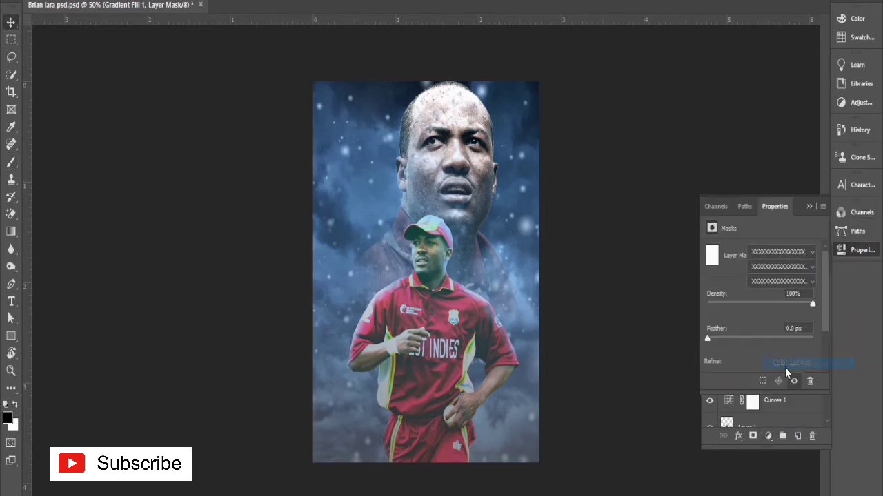
left_click(767, 251)
left_click(759, 330)
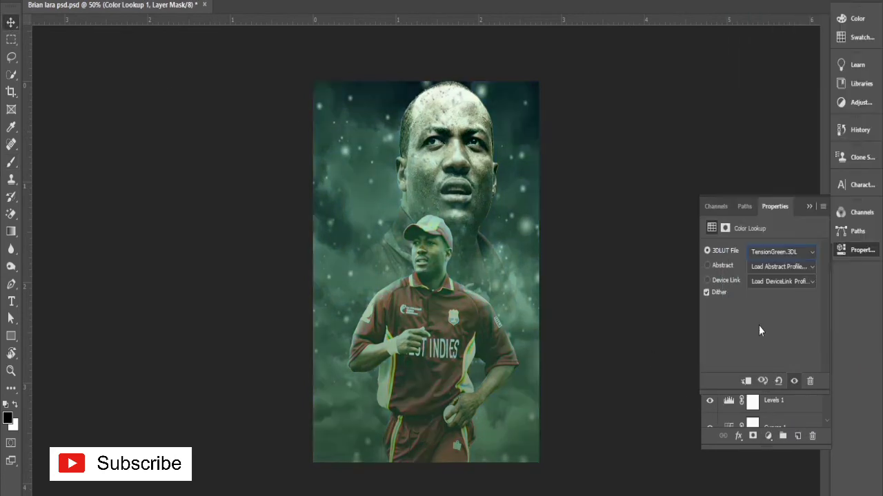
Step: Preview the other 3DLUT files on the poster and set the Color Lookup layer to Crisp_Warm.look
key("Up")
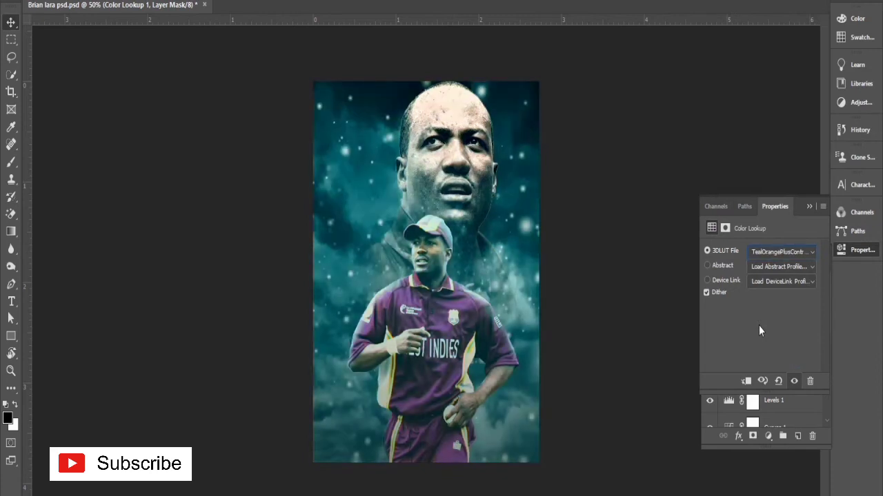
key("Up")
key("Up")
key("Up")
key("Up")
key("Up")
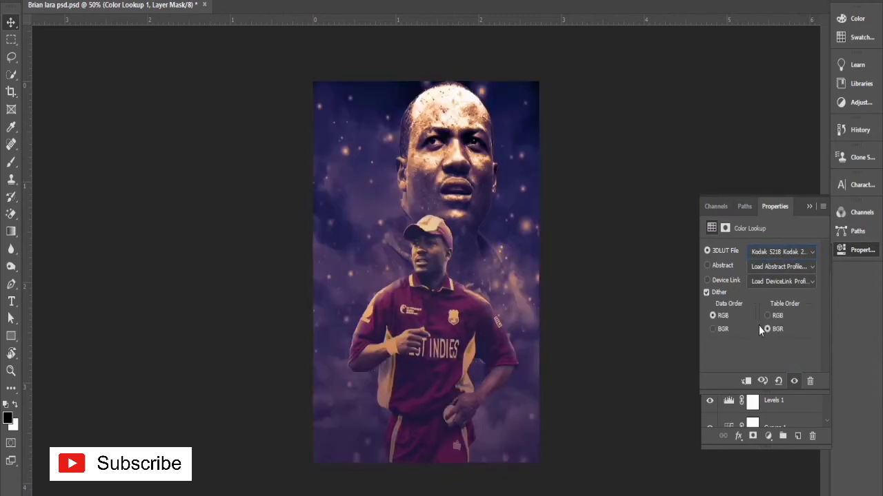
key("Up")
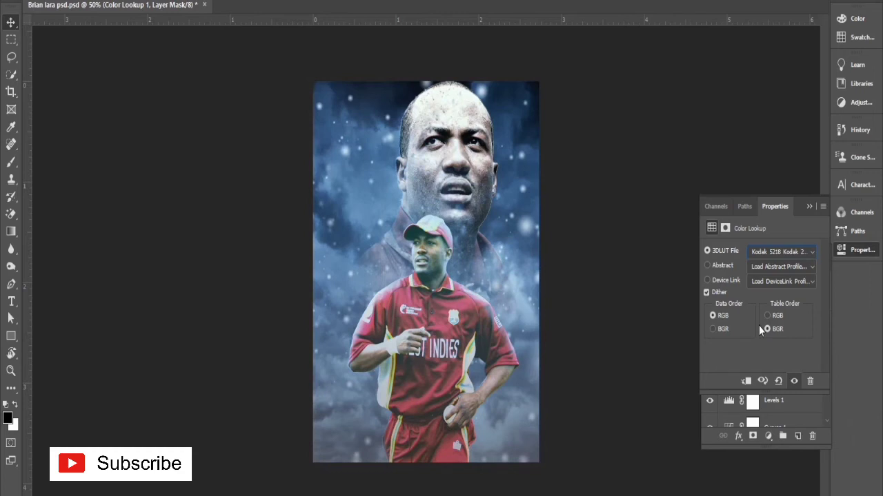
key("Up")
key("Up")
key("Up")
key("Up")
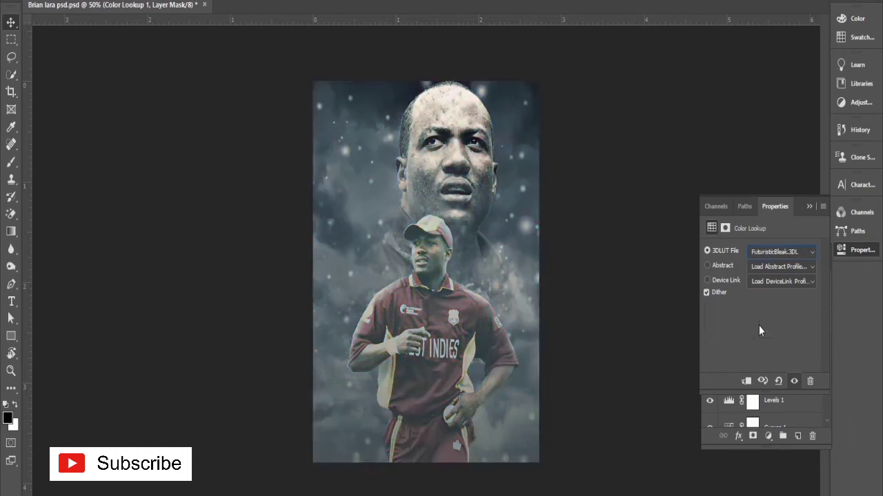
key("Up")
key("Up")
key("Up")
key("Up")
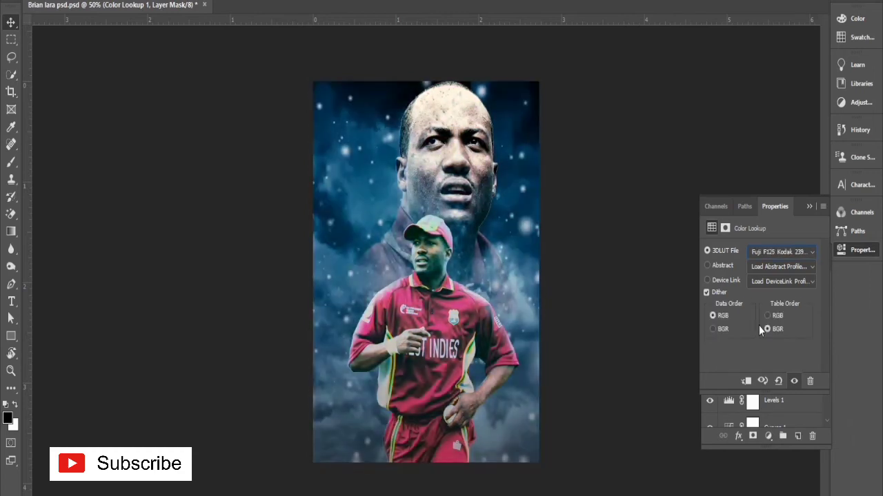
key("Up")
key("Up")
key("Up")
key("Up")
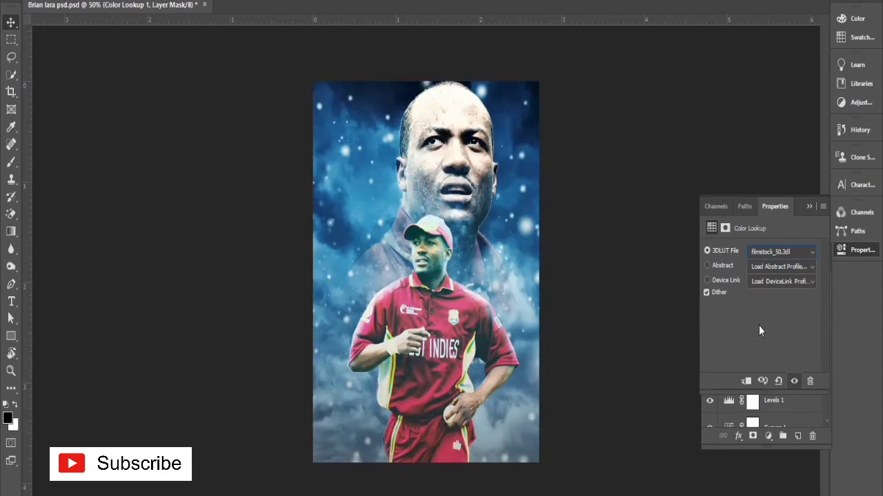
key("Up")
key("Up")
key("Up")
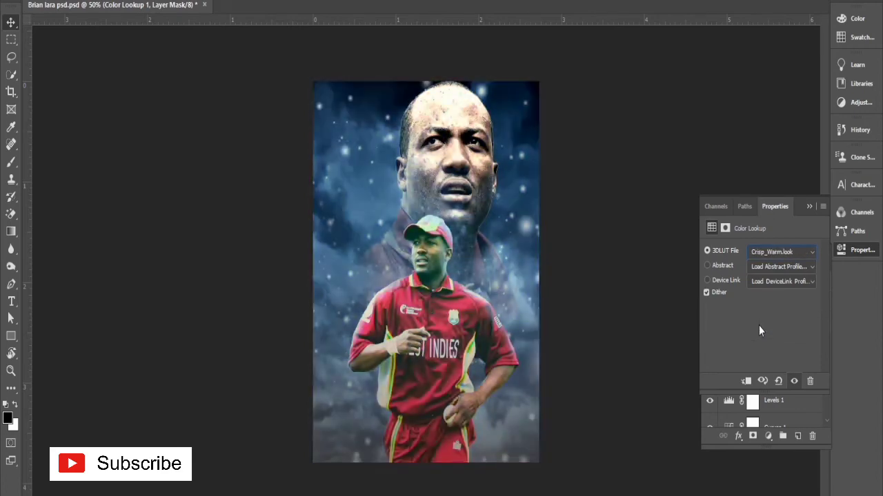
left_click(713, 208)
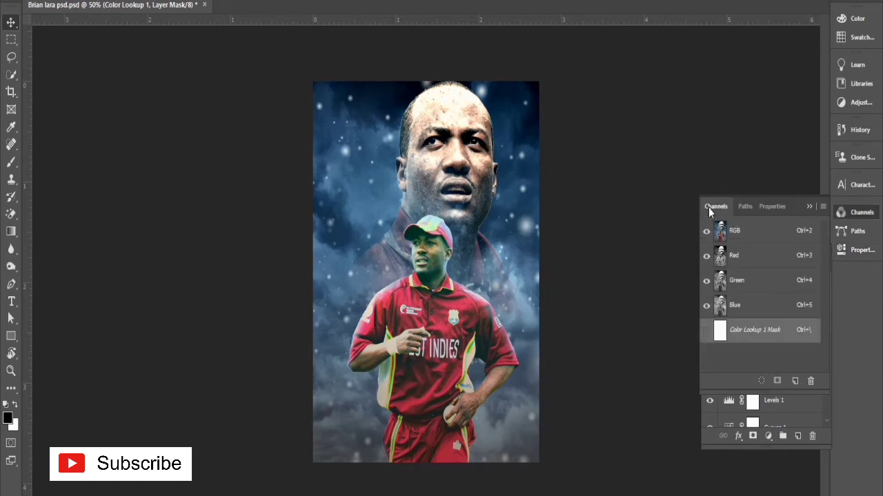
left_click(810, 206)
Step: Add a text layer above Color Lookup 1 reading "Lara" across the large portrait's lower face
left_click(797, 438)
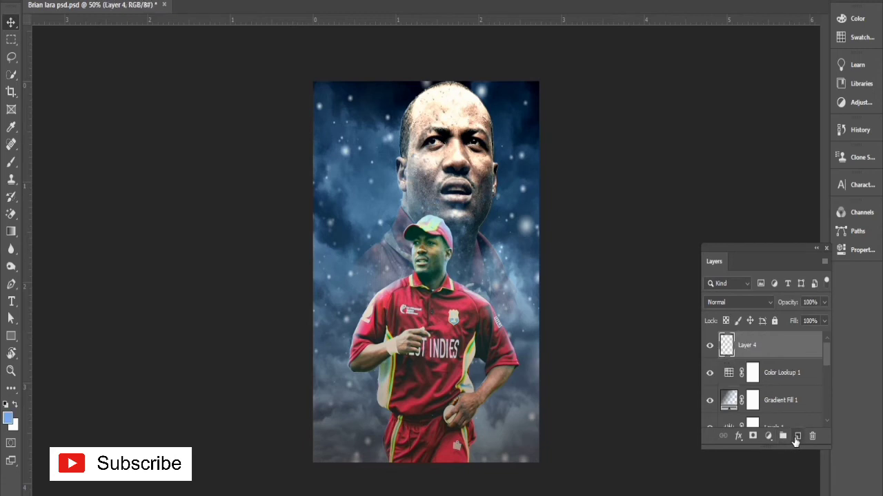
key("t")
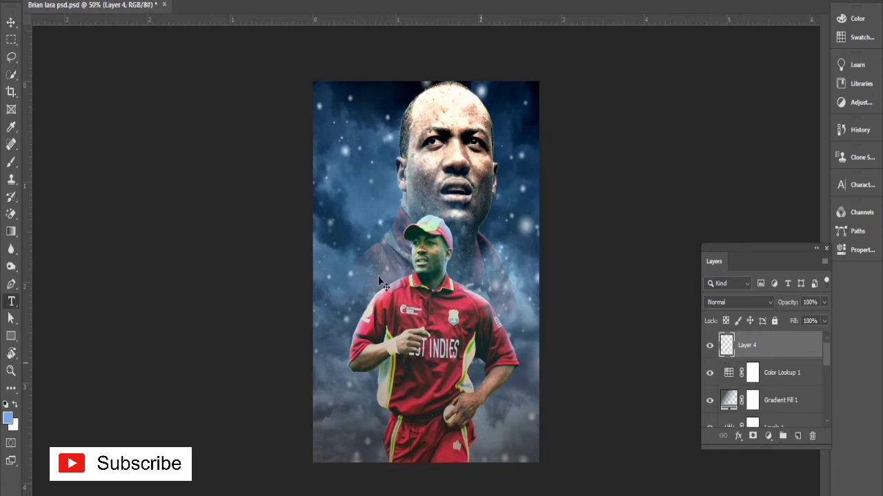
left_click(351, 212)
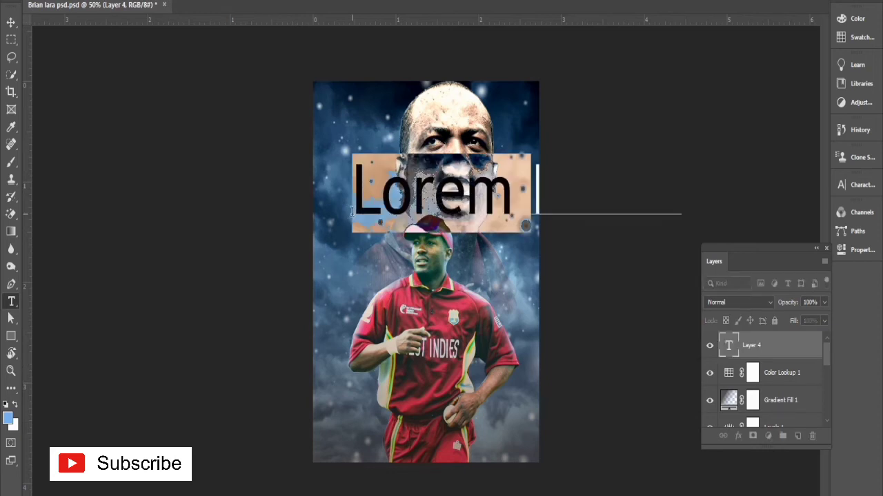
type("Ipsum")
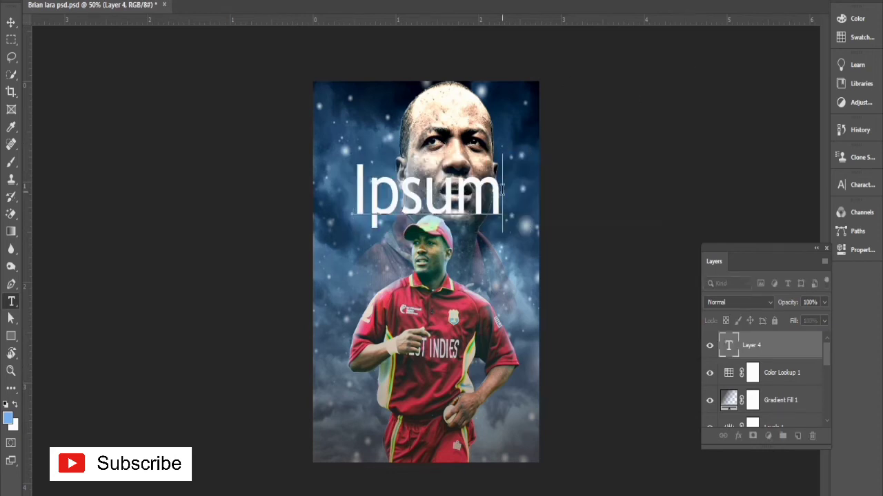
key("BackSpace")
key("BackSpace")
key("BackSpace")
key("BackSpace")
key("BackSpace")
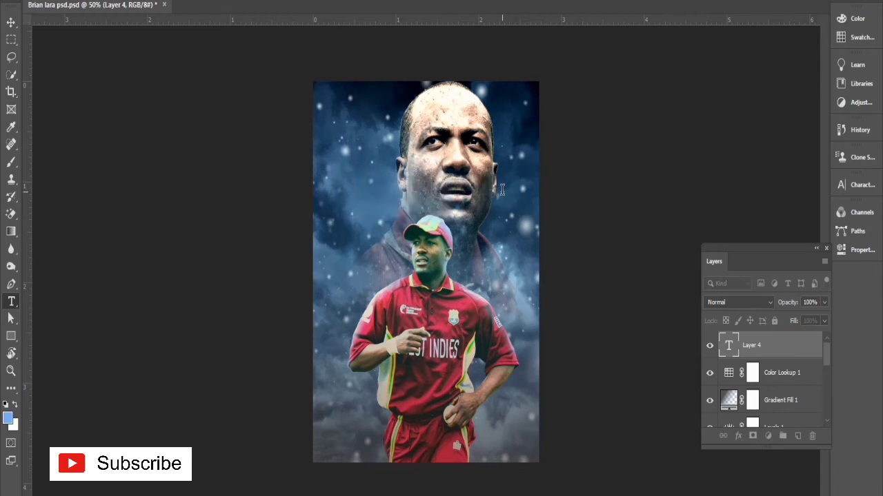
type("Lara")
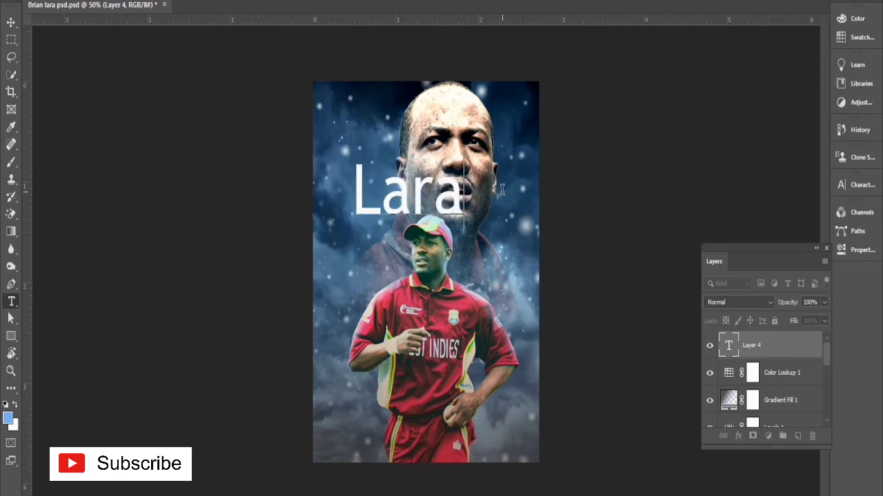
left_click(11, 22)
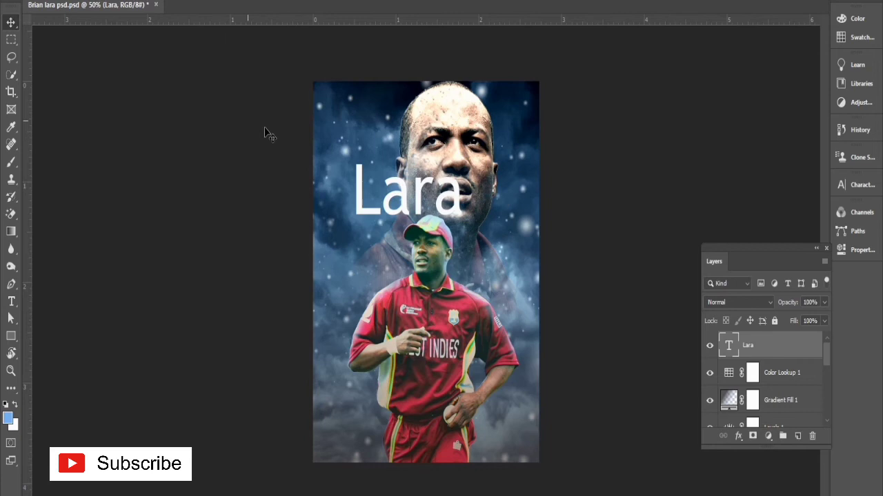
Step: Set the "Lara" title's font to Gilroy in the ExtraBold style
double_click(411, 200)
key("ctrl+t")
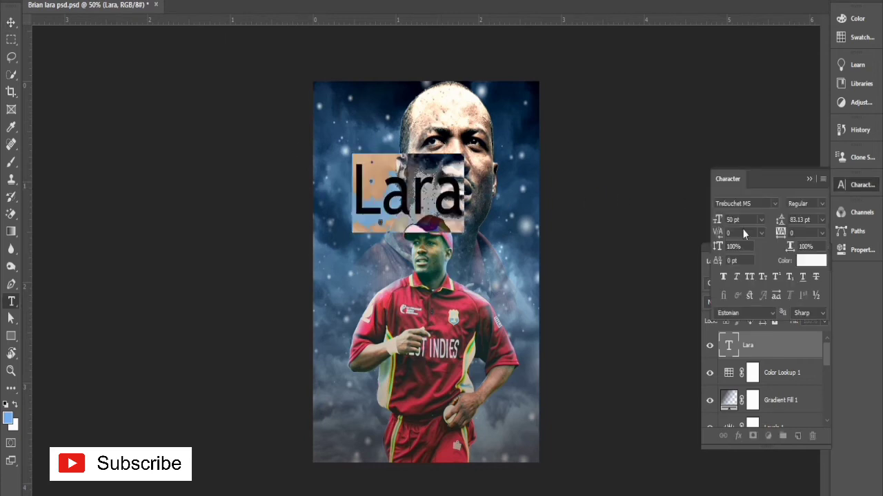
left_click(773, 204)
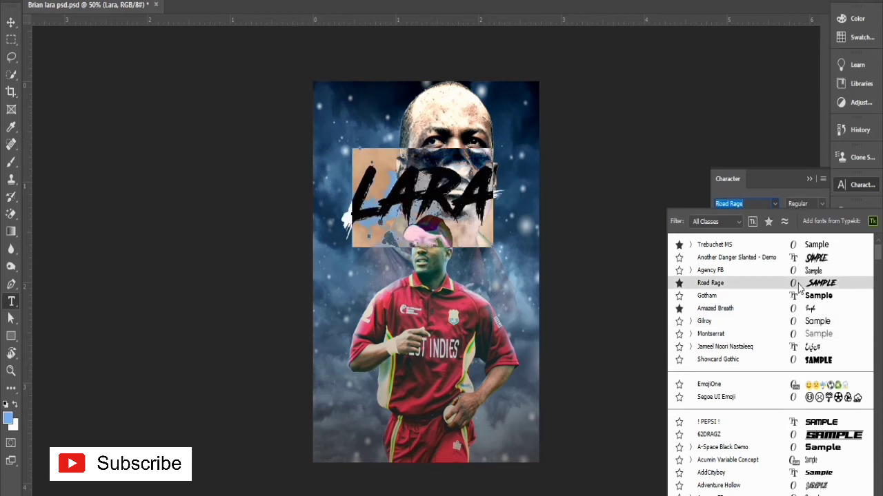
left_click(802, 324)
left_click(821, 203)
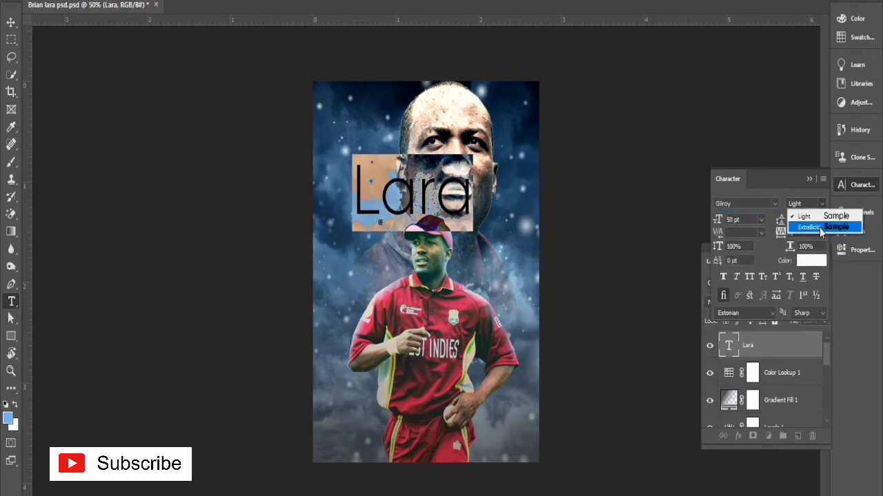
left_click(803, 227)
Step: Move the "Lara" title down over the player's waist and set its text to All Caps
left_click(9, 23)
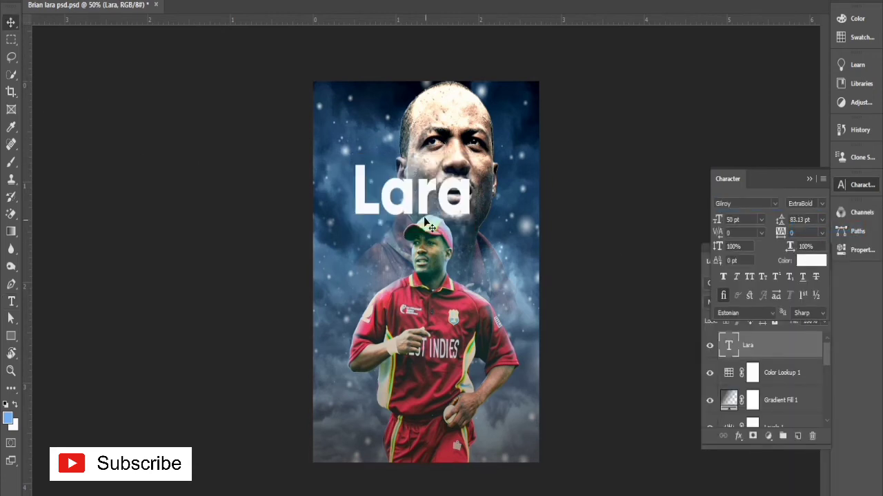
left_click_drag(425, 207, 438, 423)
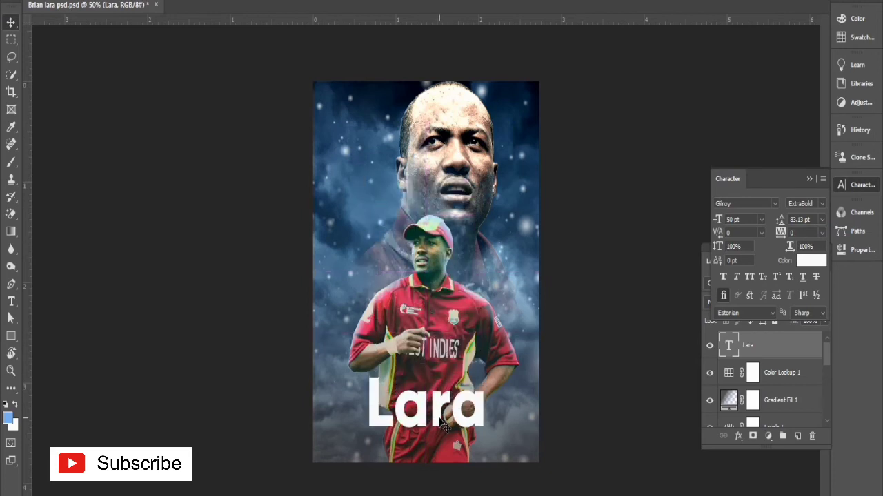
double_click(728, 345)
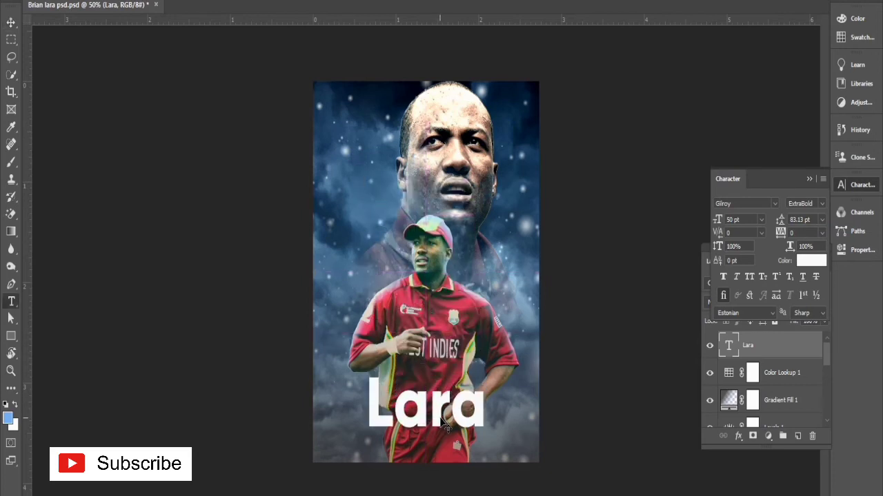
left_click(751, 277)
left_click(11, 22)
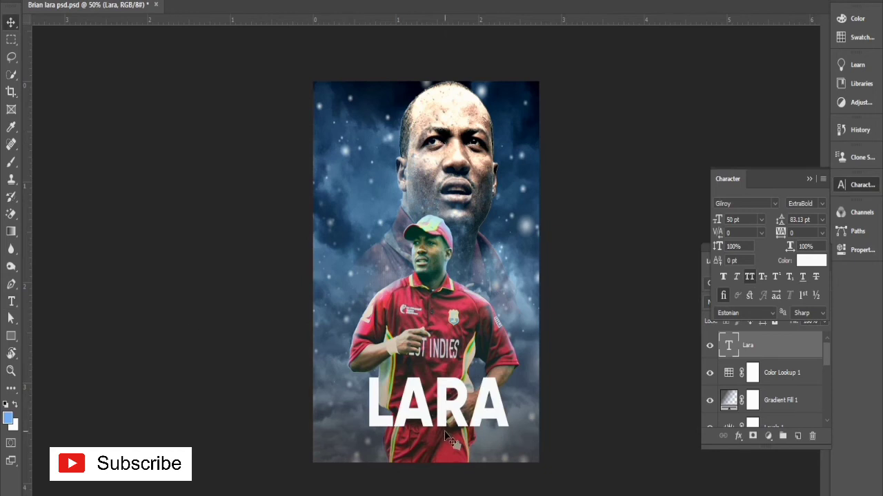
Step: Enlarge the title to about 66.6 pt and centre it just above the poster's lower edge
key("ctrl+t")
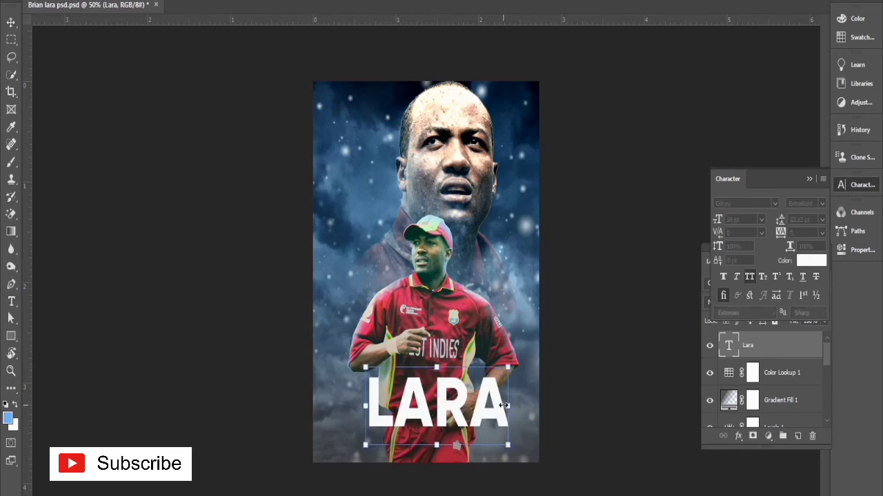
left_click_drag(508, 405, 539, 406)
left_click_drag(455, 409, 426, 413)
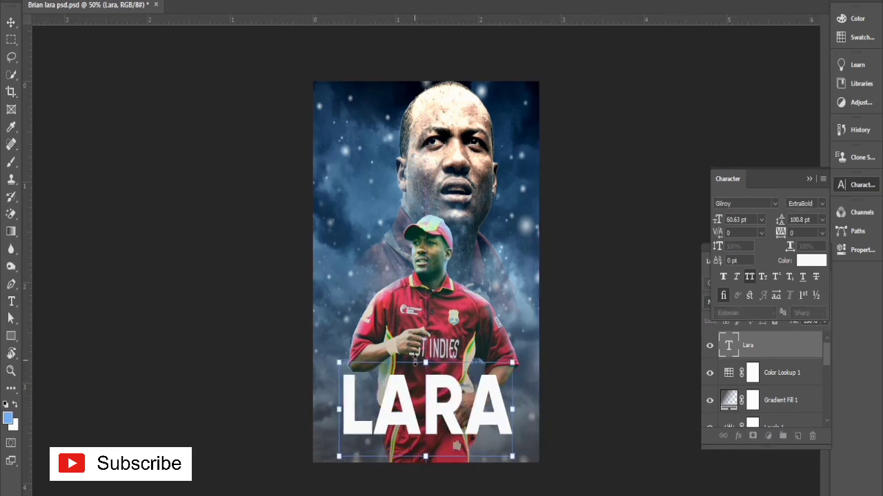
mouse_move(424, 362)
left_mouse_down()
mouse_move(425, 375)
mouse_move(427, 354)
left_mouse_up()
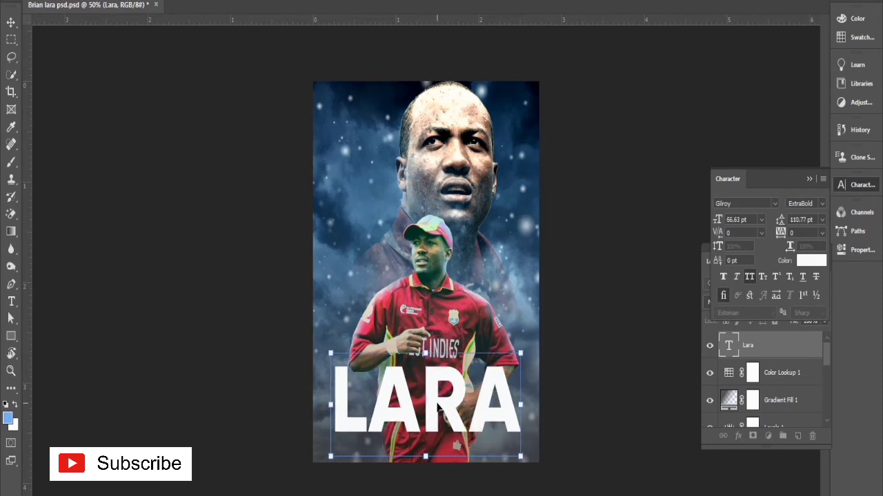
left_click_drag(439, 409, 406, 434)
left_click(228, 385)
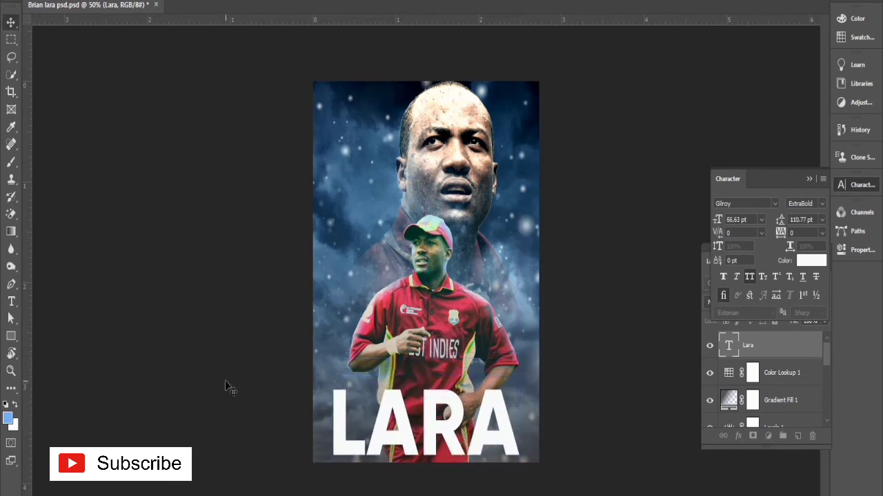
key("ctrl+a")
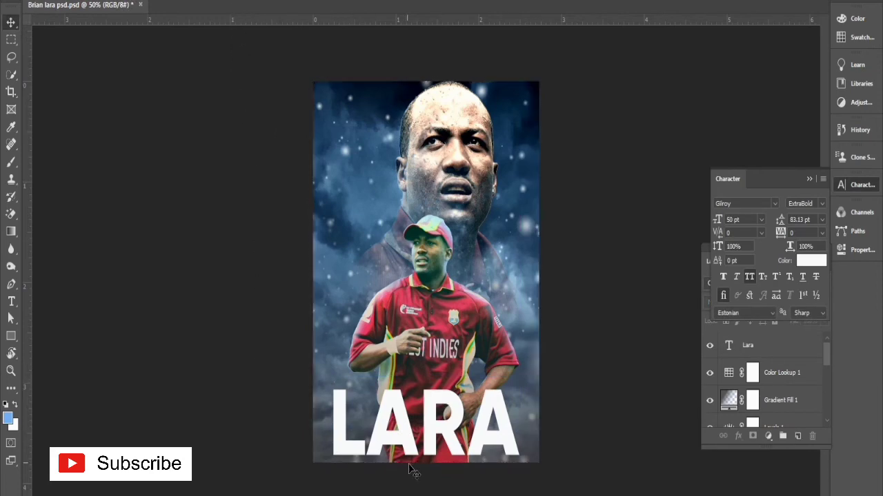
Step: Copy the "Grunge And Rust Textures" image from the browser's texture results, paste it above the title layer in Photoshop and place it over the title
left_click(402, 431)
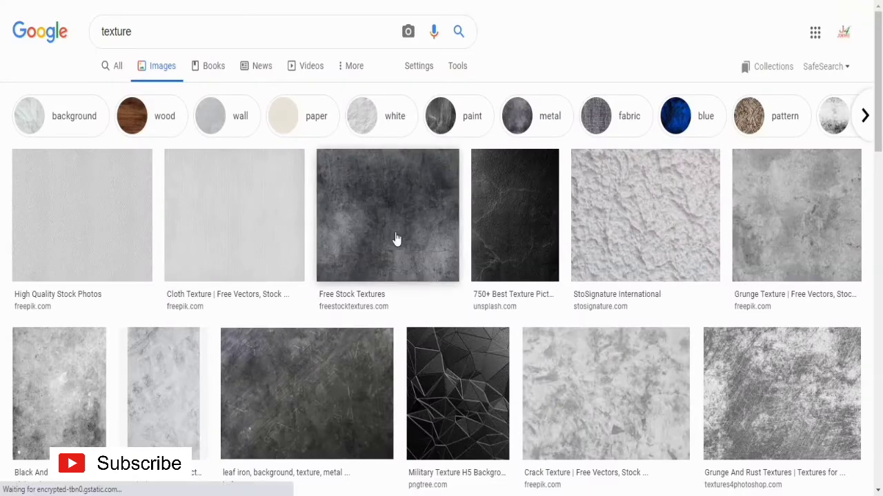
left_click(782, 368)
right_click(650, 155)
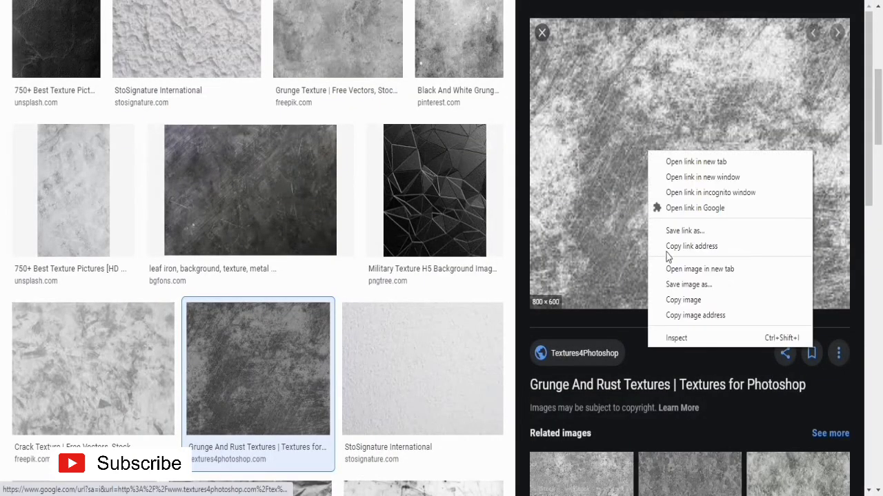
left_click(679, 300)
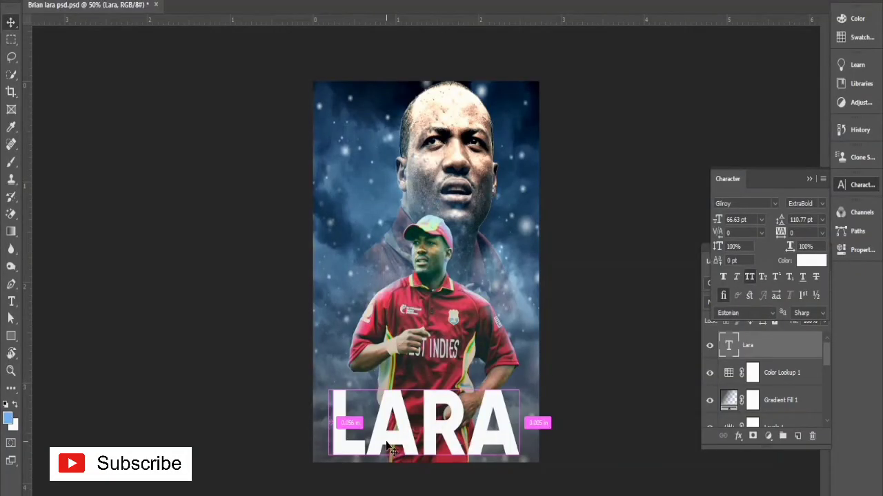
key("ctrl+v")
left_click_drag(424, 330, 420, 448)
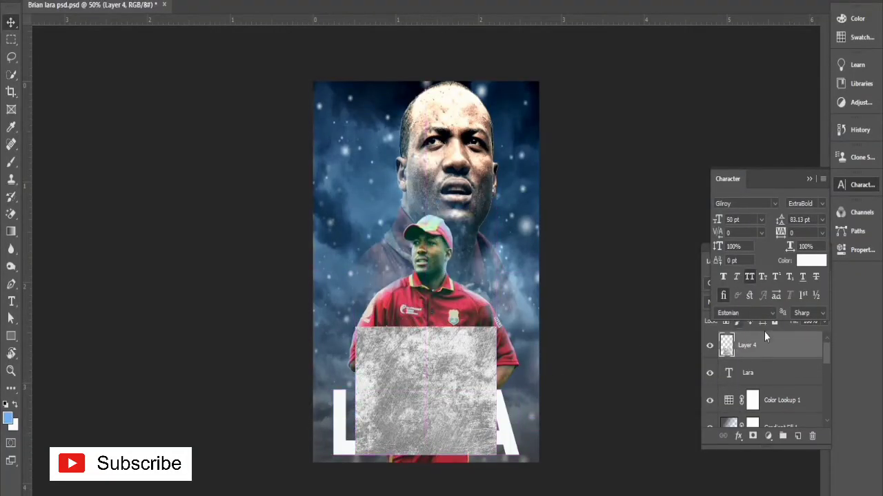
Step: Clip the grunge texture on Layer 4 to the title text and scale it to the poster's full width
left_click(760, 351)
right_click(760, 351)
left_click(668, 220)
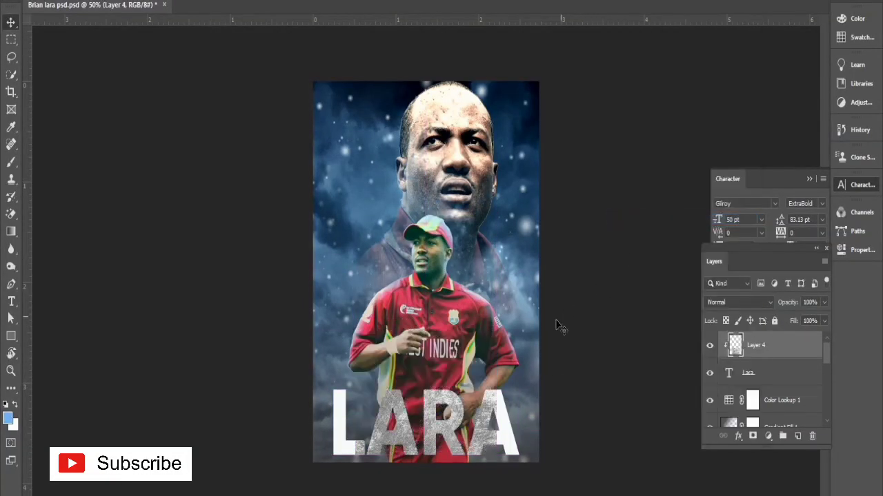
key("ctrl+t")
left_click_drag(502, 395, 538, 391)
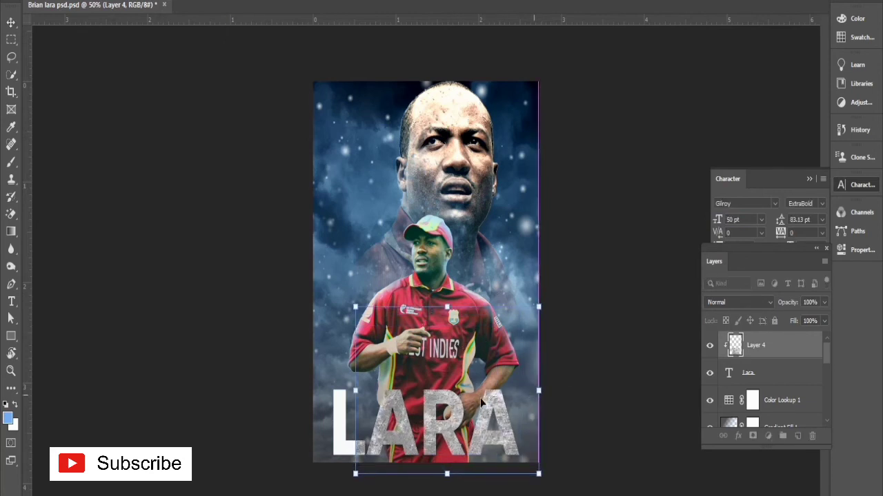
left_click_drag(349, 391, 313, 376)
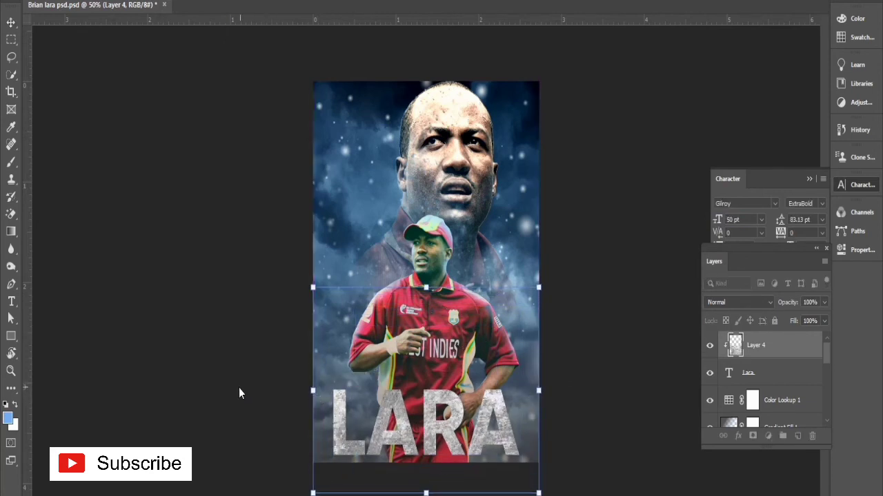
key("Return")
Step: Set the title's text colour to the red ac3049, sampled from the player's jersey
double_click(730, 374)
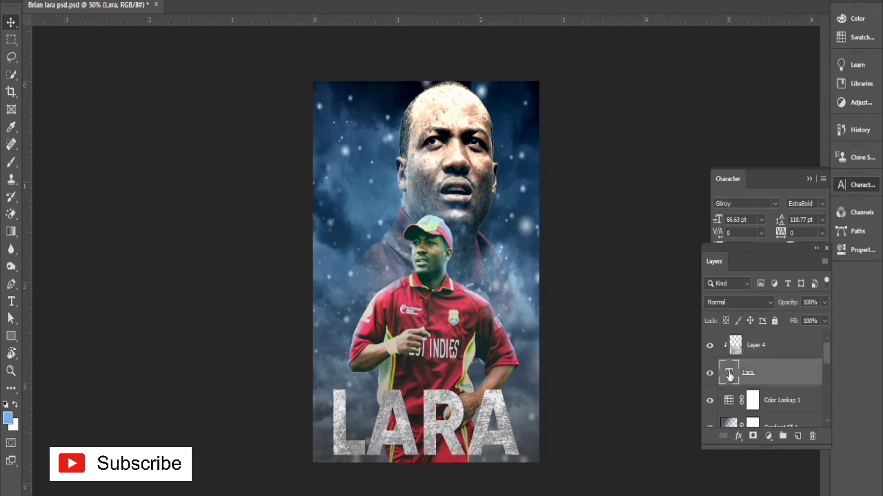
double_click(730, 373)
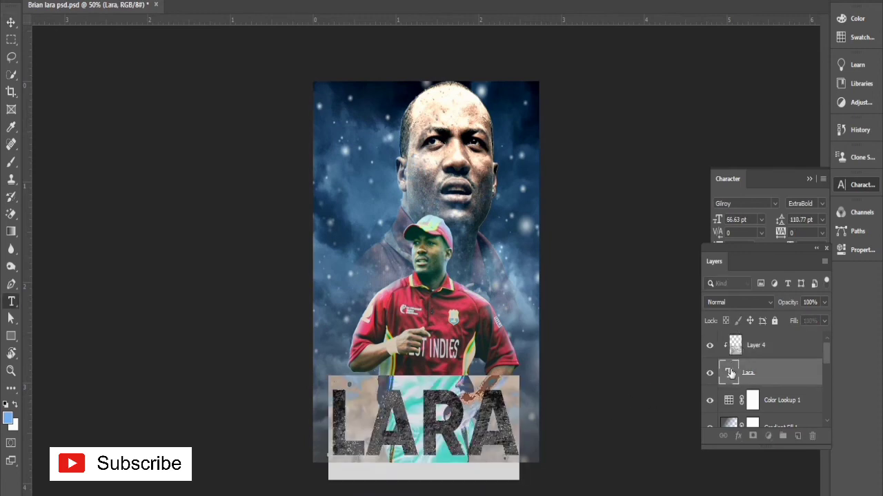
left_click(794, 238)
left_click(810, 262)
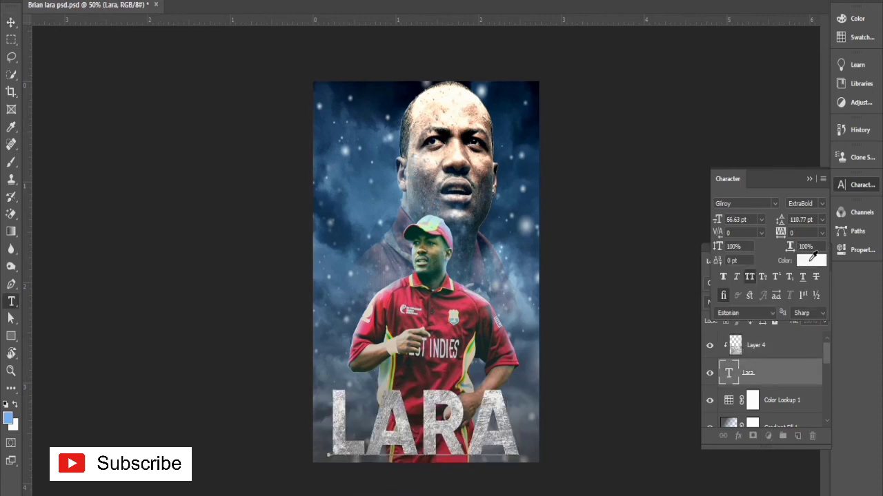
left_click(622, 340)
type("00e975")
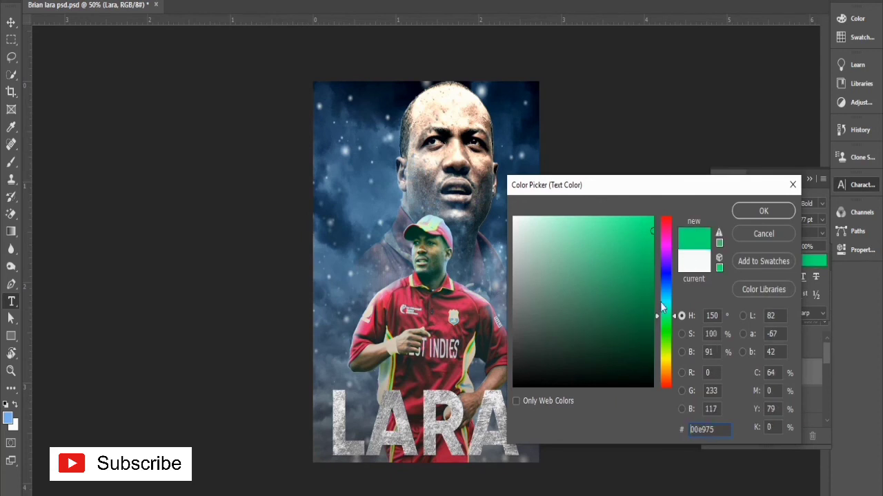
left_click(454, 316)
left_click(473, 307)
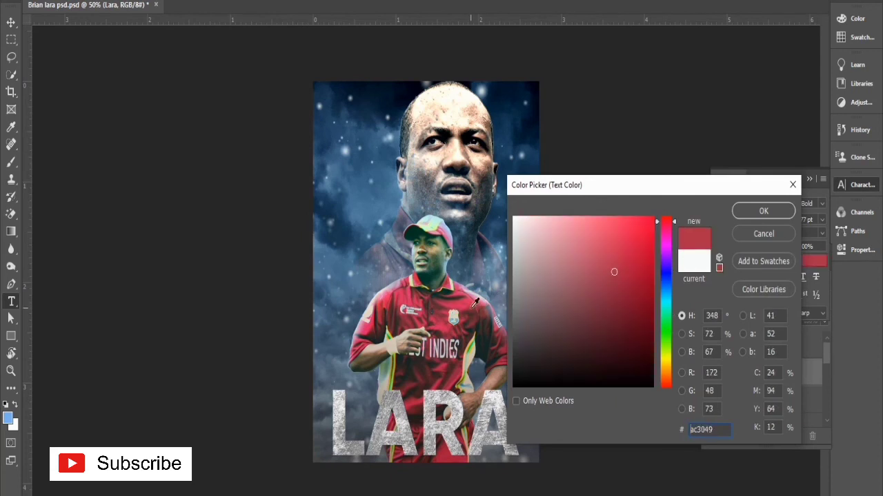
left_click(754, 215)
key("ctrl+Return")
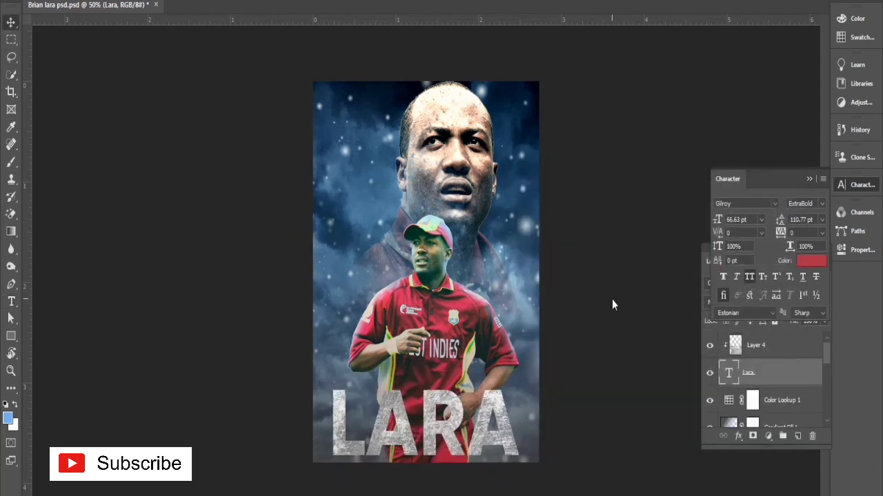
Step: Compare the title with and without the Layer 4 texture, and set that layer's blend mode to Multiply
left_click(709, 345)
left_click(709, 345)
left_click(751, 345)
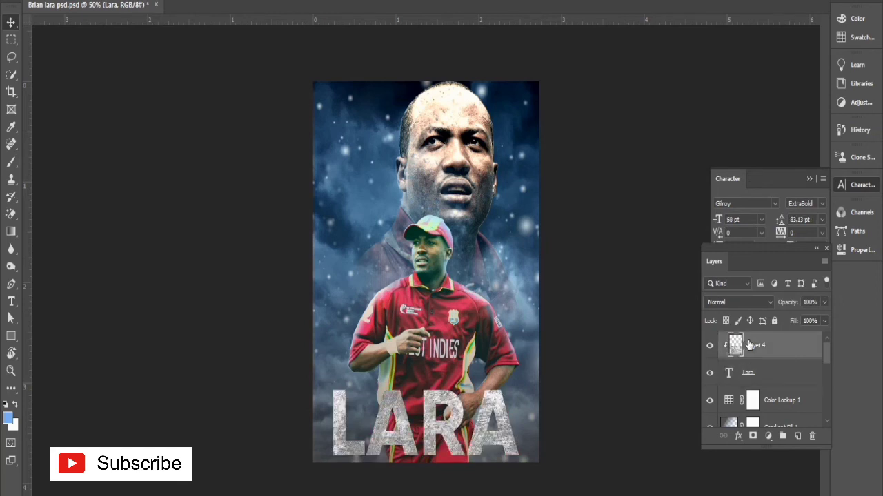
left_click(741, 302)
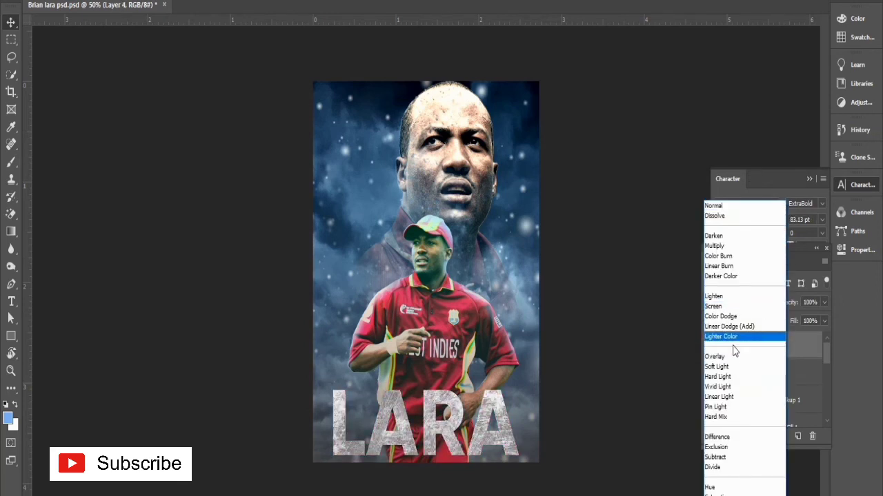
left_click(724, 246)
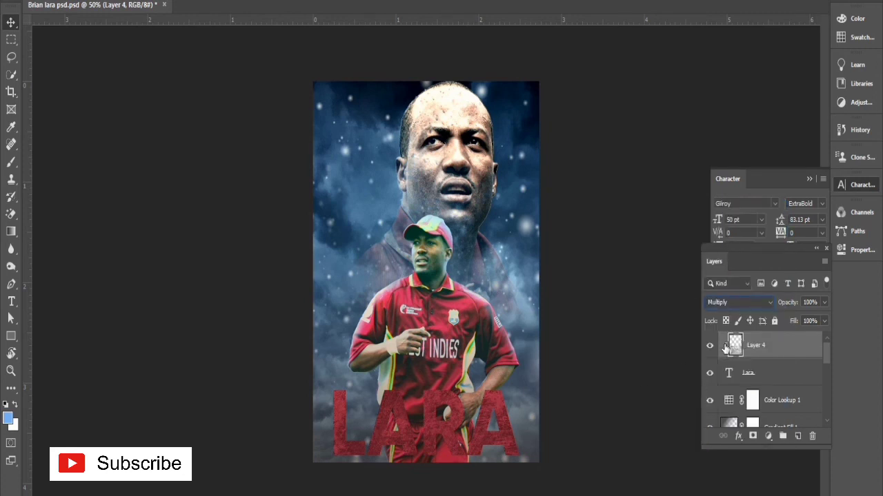
left_click(735, 305)
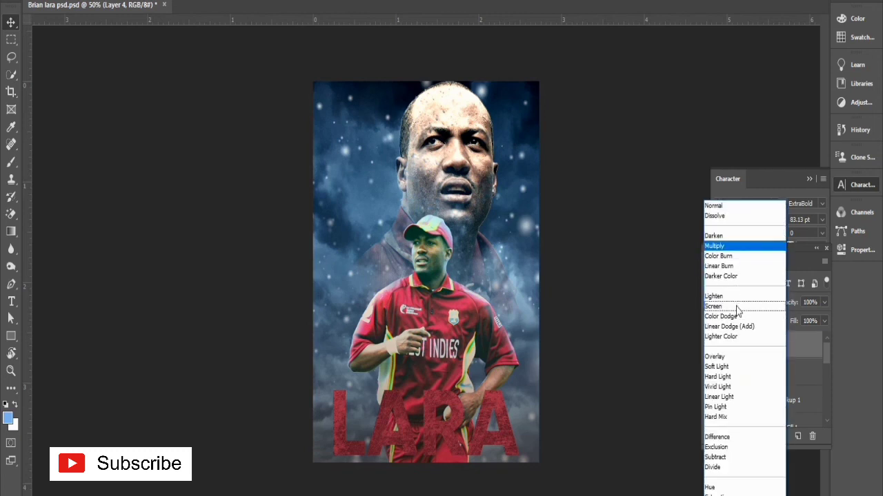
left_click(724, 246)
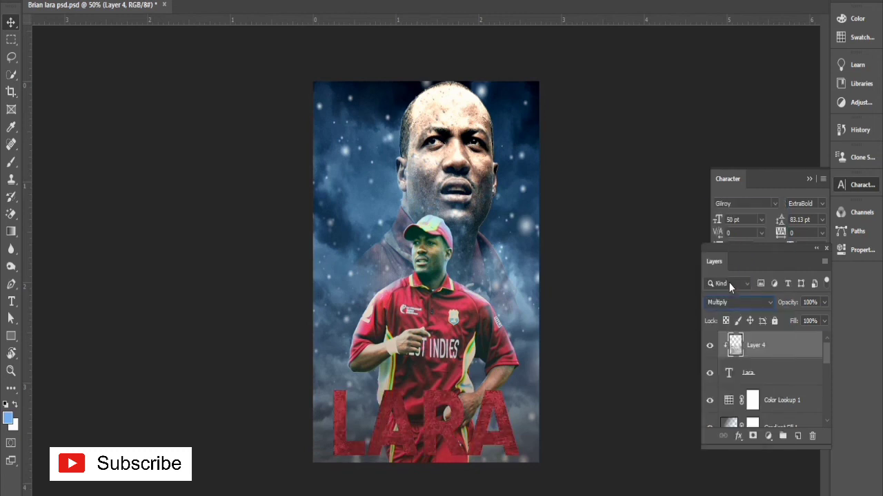
Step: Open the title's text colour for editing and try mint c5fbdd sampled from the player's cap and golden yellow ffc832
left_click(739, 373)
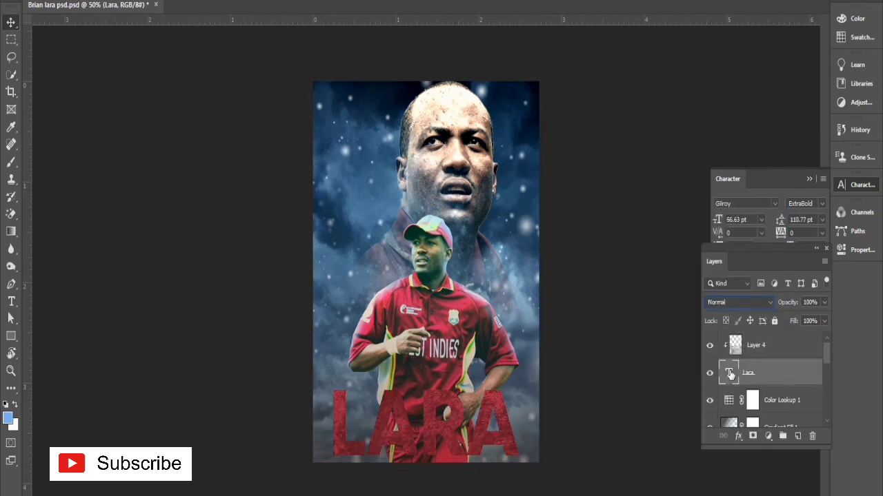
double_click(729, 373)
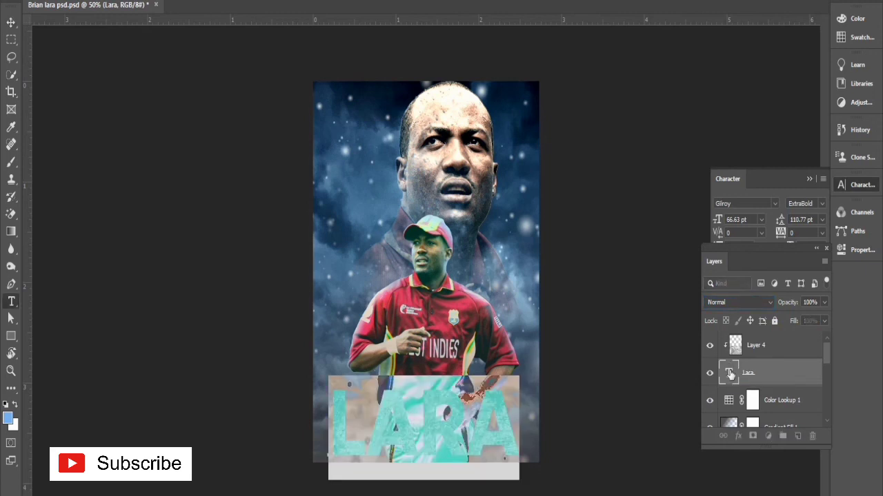
left_click(804, 262)
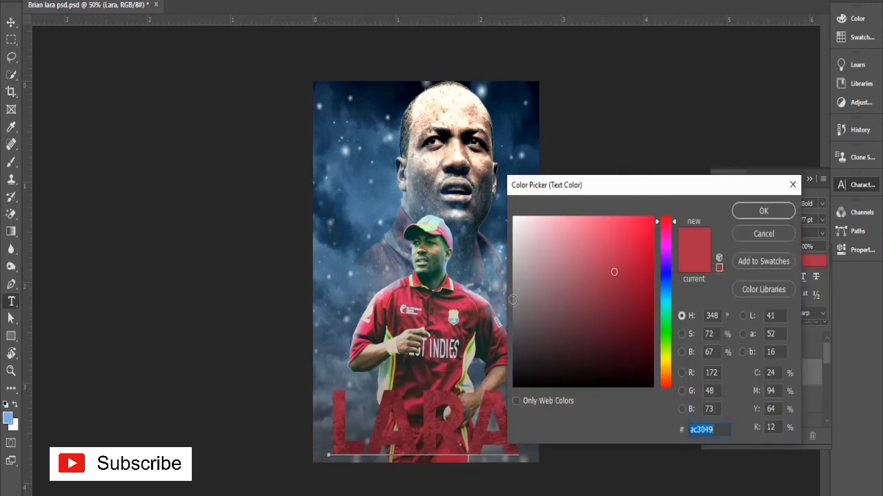
left_click(434, 229)
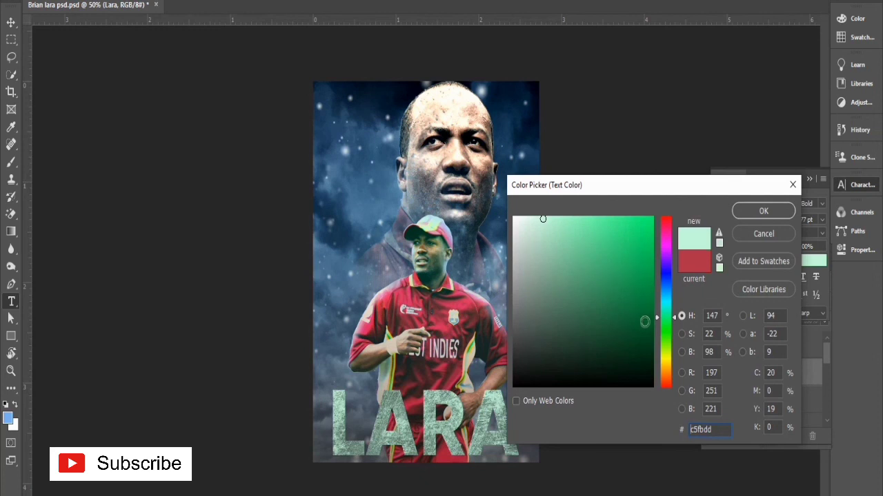
left_click_drag(666, 357, 667, 367)
left_click_drag(619, 246, 625, 174)
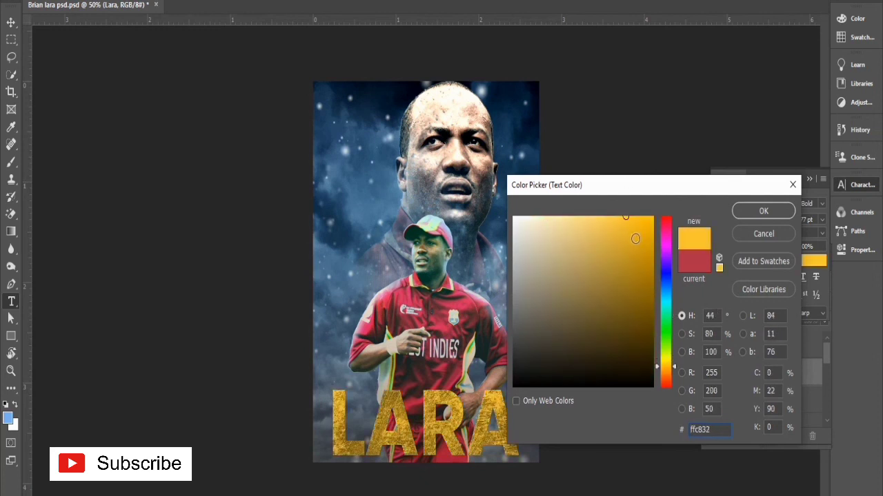
Step: Try black 000000, light gold fbd365 and darker gold c58b0f as the title's text colour
type("000000")
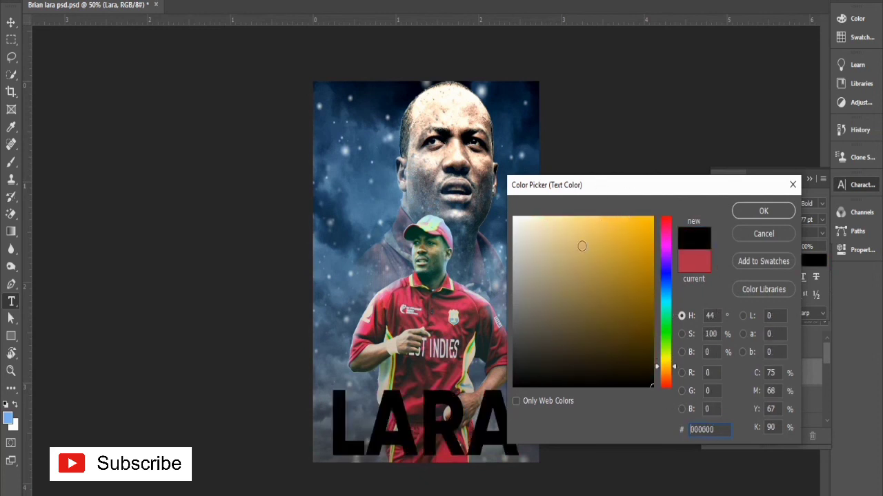
left_click_drag(576, 234, 576, 182)
left_click(596, 220)
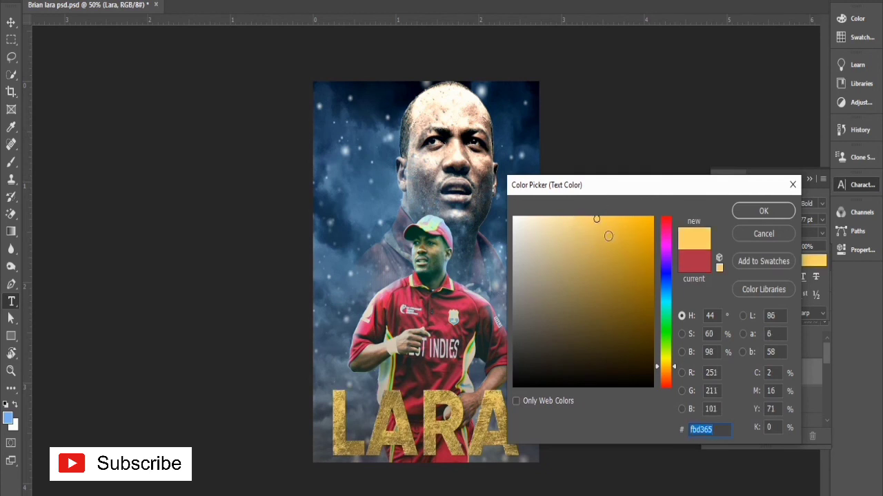
left_click(666, 363)
left_click(667, 368)
left_click(647, 226)
left_click(643, 255)
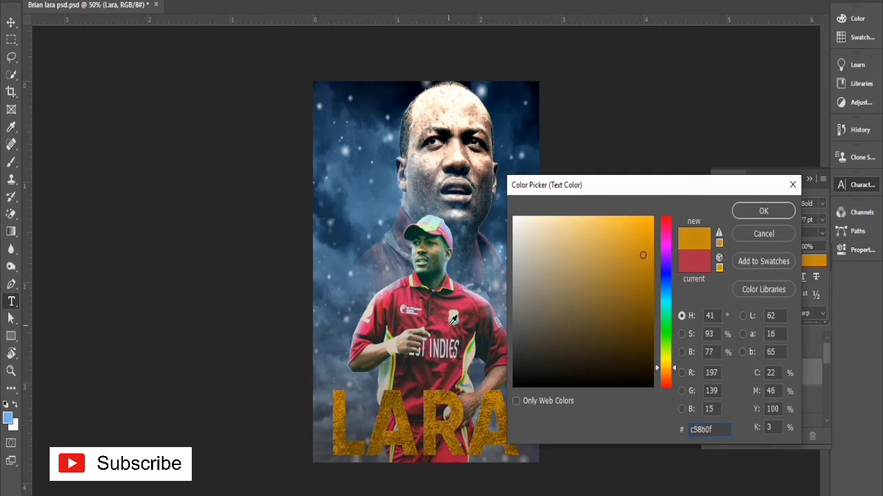
Step: Try pale cream tones such as feeabf, fbf0d9 and fbe6ba as the title's text colour
left_click(562, 224)
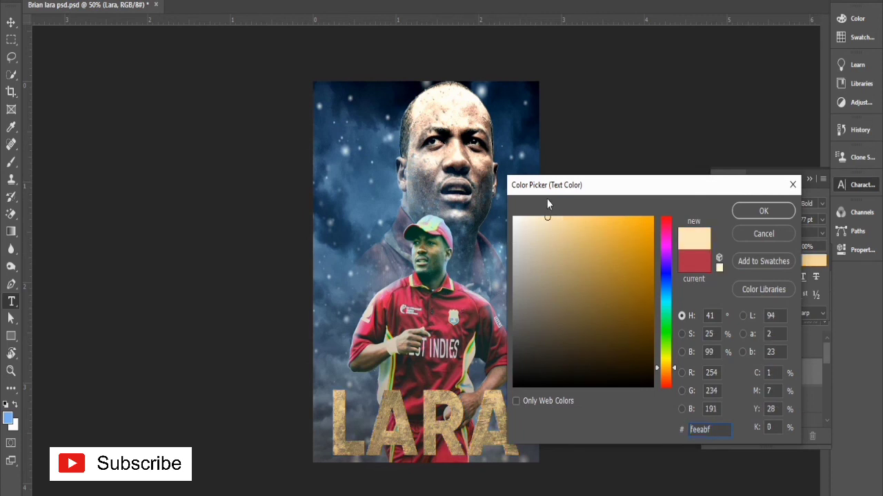
left_click(543, 220)
left_click(533, 218)
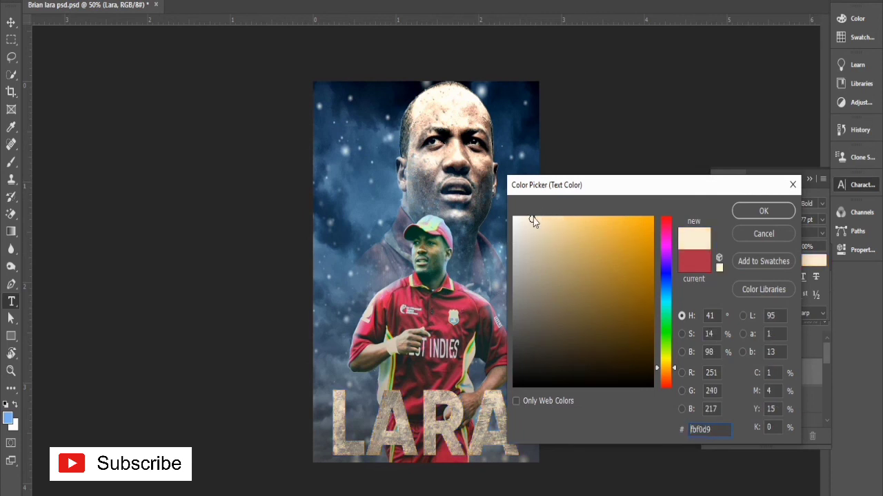
left_click(549, 219)
left_click(578, 219)
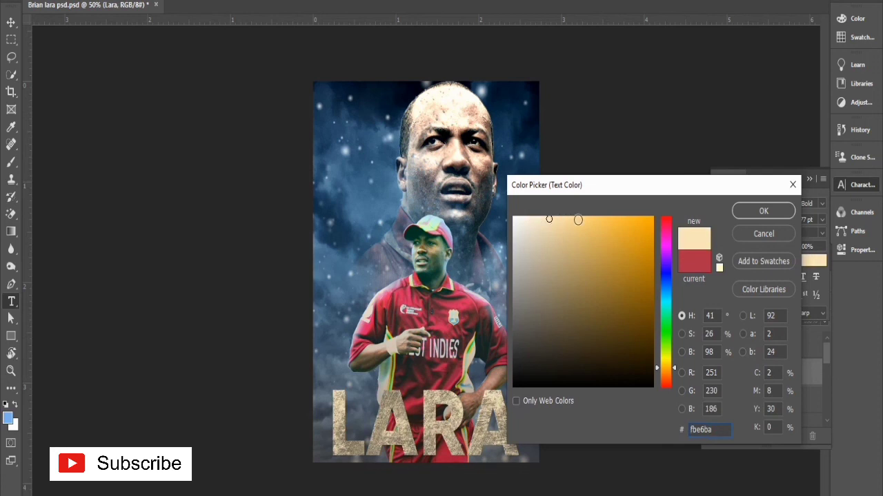
Step: Sample the trim on the jersey's side, and set the title's text colour to the deep golden orange d29400
left_click(474, 345)
left_click(471, 353)
left_click(470, 357)
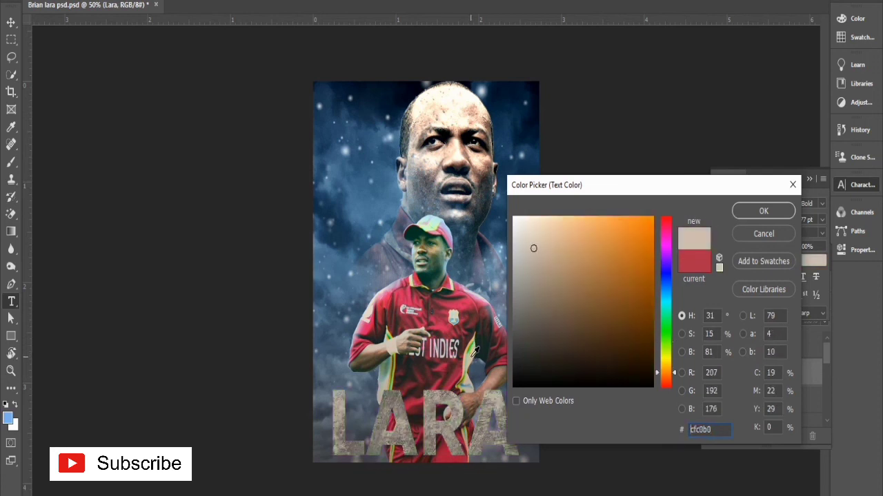
left_click_drag(665, 357, 666, 368)
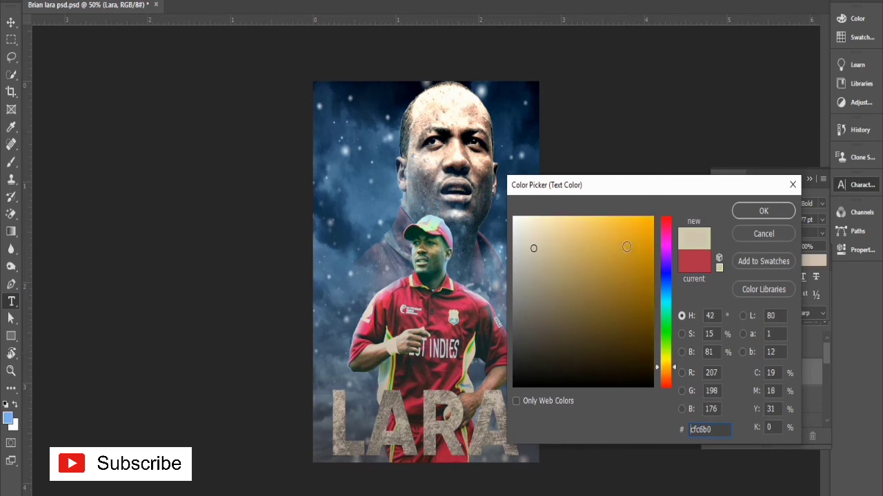
mouse_move(636, 232)
left_mouse_down()
mouse_move(642, 221)
mouse_move(626, 218)
mouse_move(659, 249)
left_mouse_up()
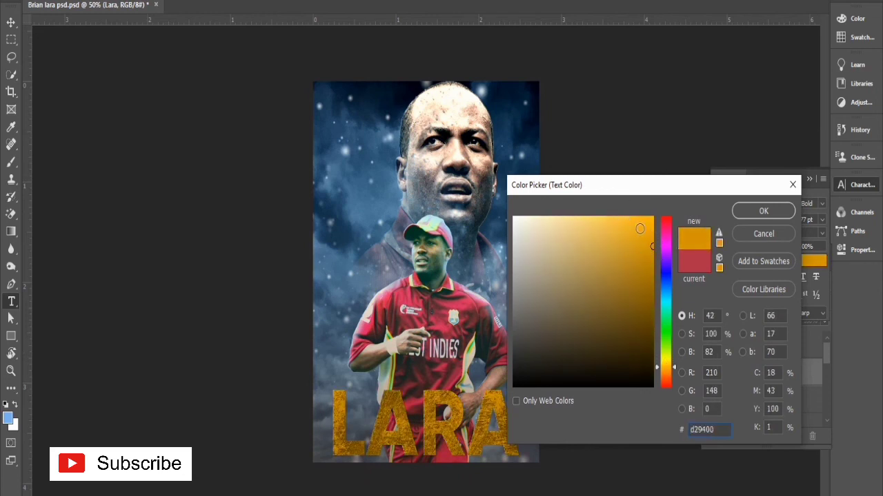
left_click(764, 211)
key("ctrl+Return")
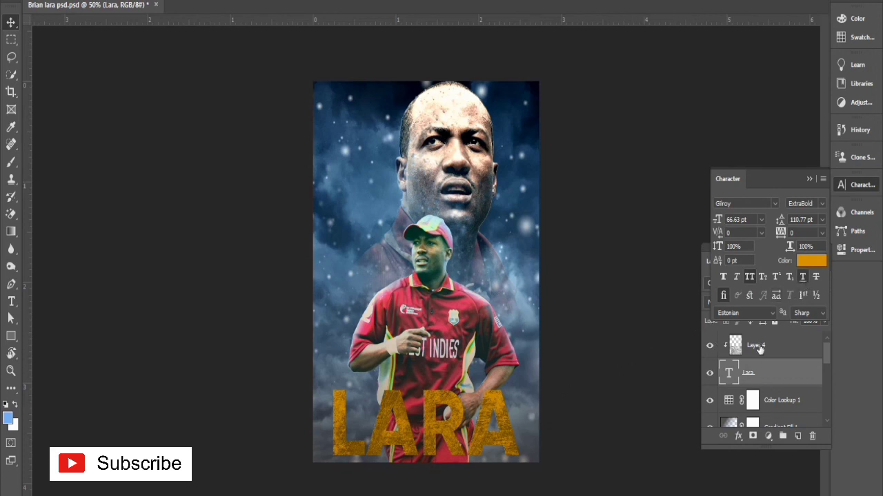
Step: Move the Layer 4 grunge texture upward over the title and check the title with that texture hidden and shown
left_click_drag(458, 430, 467, 371)
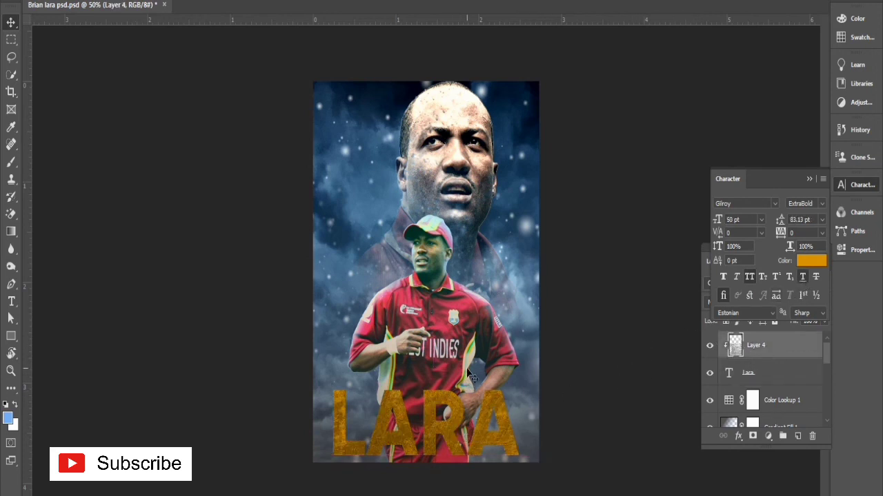
left_click(710, 345)
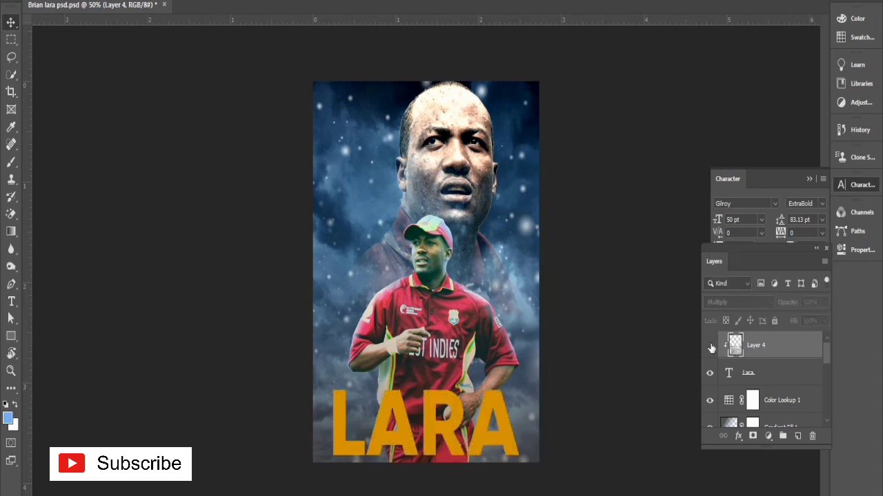
left_click(758, 375)
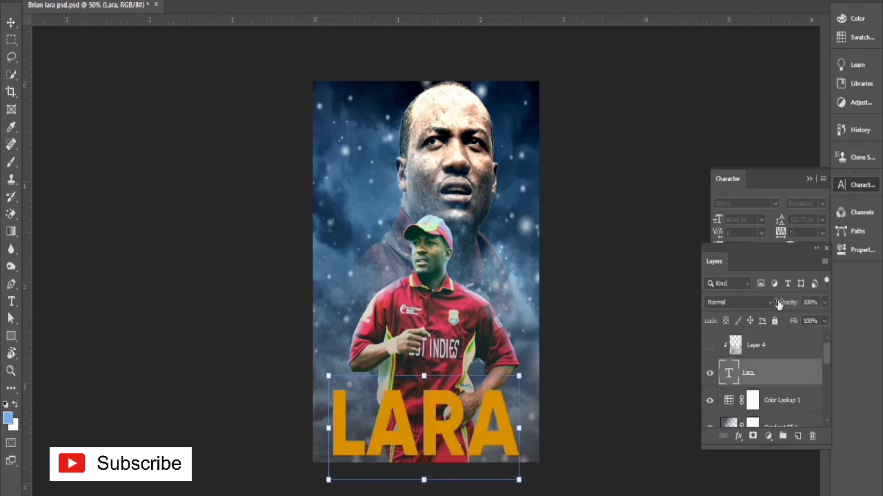
double_click(727, 366)
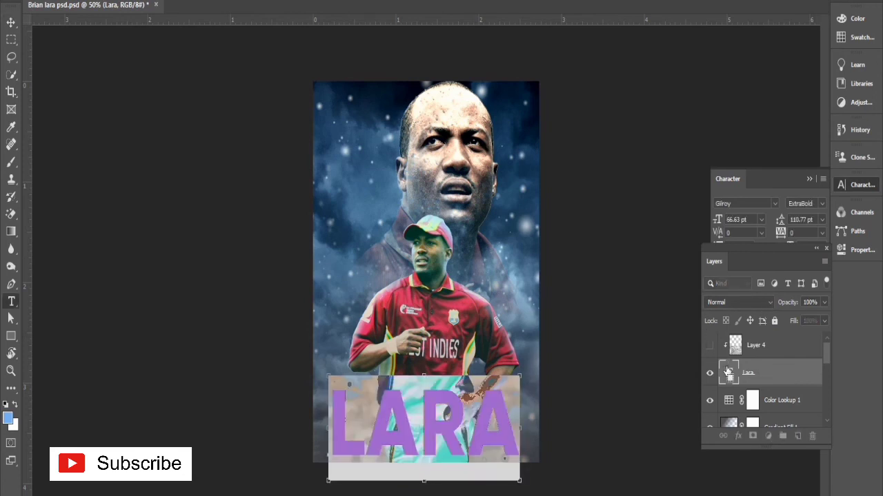
left_click(766, 181)
key("ctrl+Return")
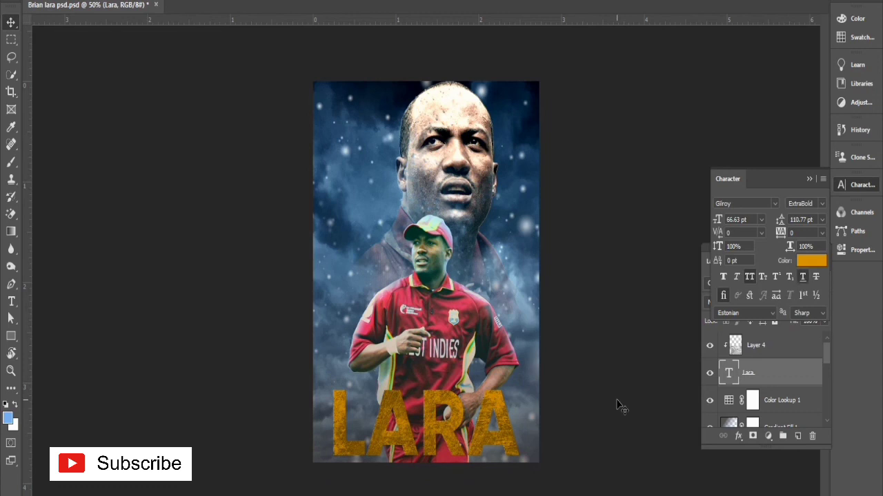
left_click(616, 400)
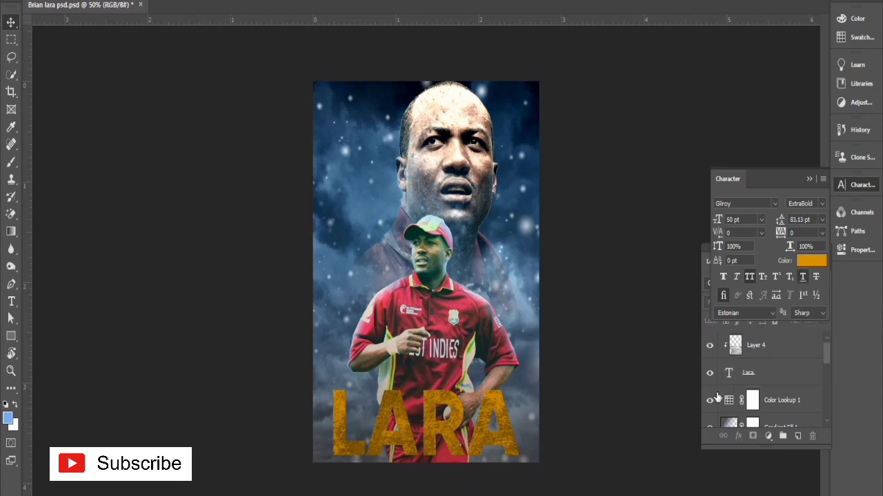